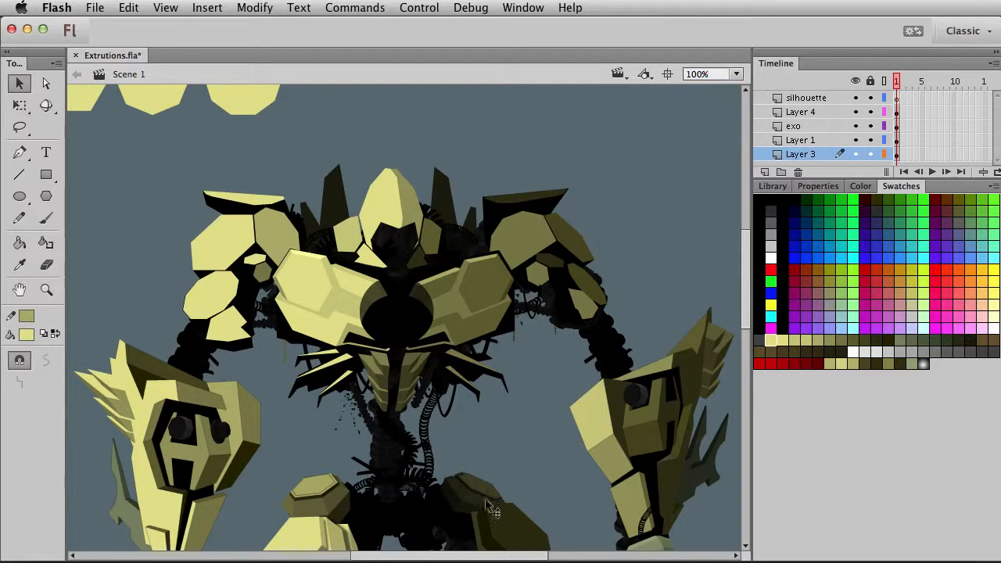
pyautogui.click(516, 499)
pyautogui.click(483, 500)
pyautogui.scroll(-5, 570, 313)
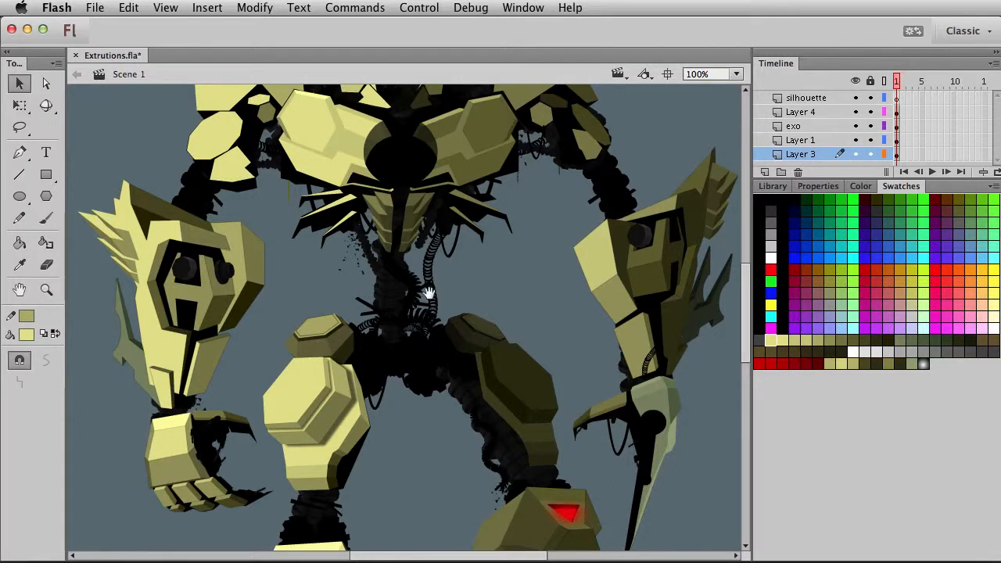
pyautogui.scroll(5, 405, 292)
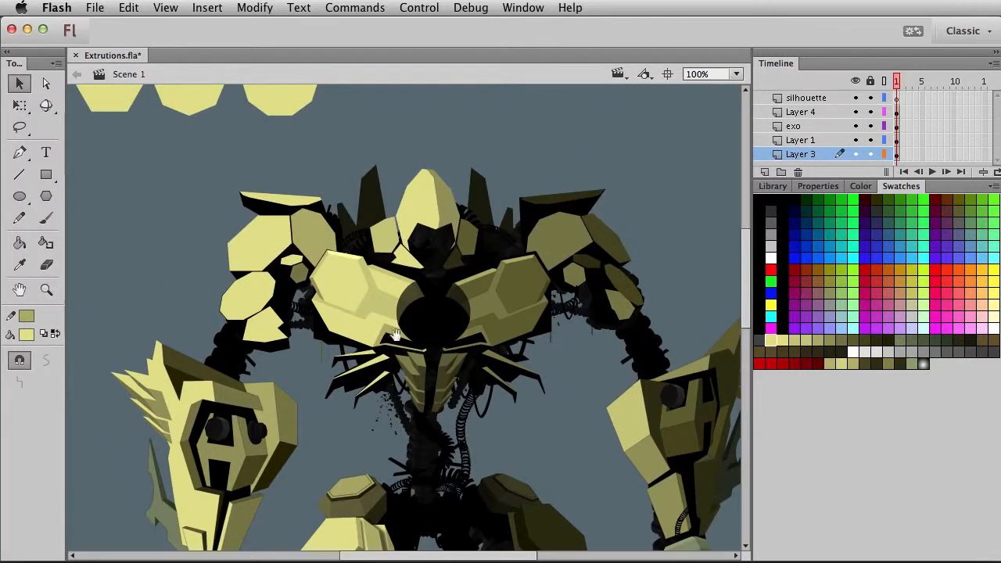
# Step: Open the robot's upper-left shoulder plate symbol for editing and add a stroke outline around its shape
pyautogui.doubleClick(282, 270)
pyautogui.click(46, 242)
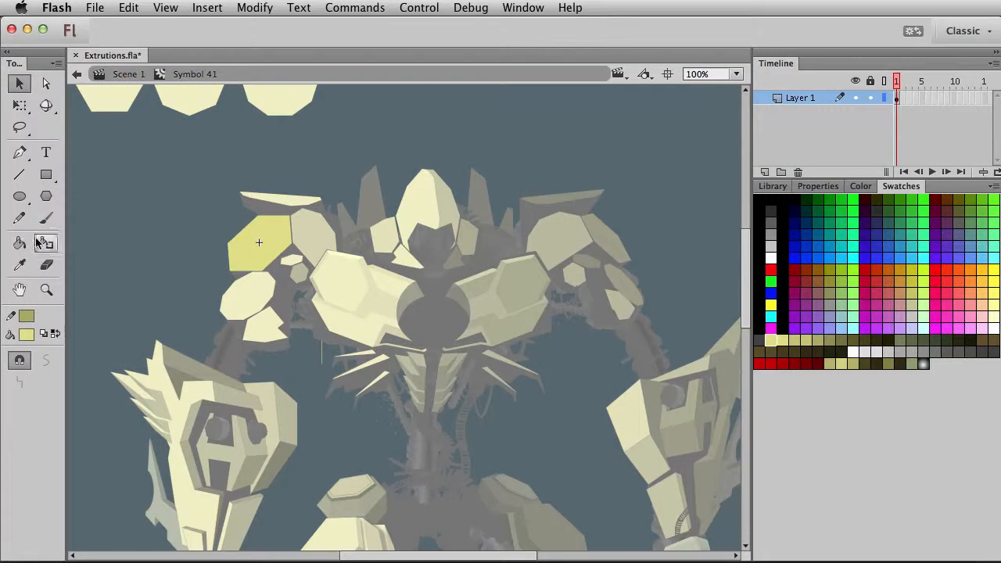
pyautogui.press('v')
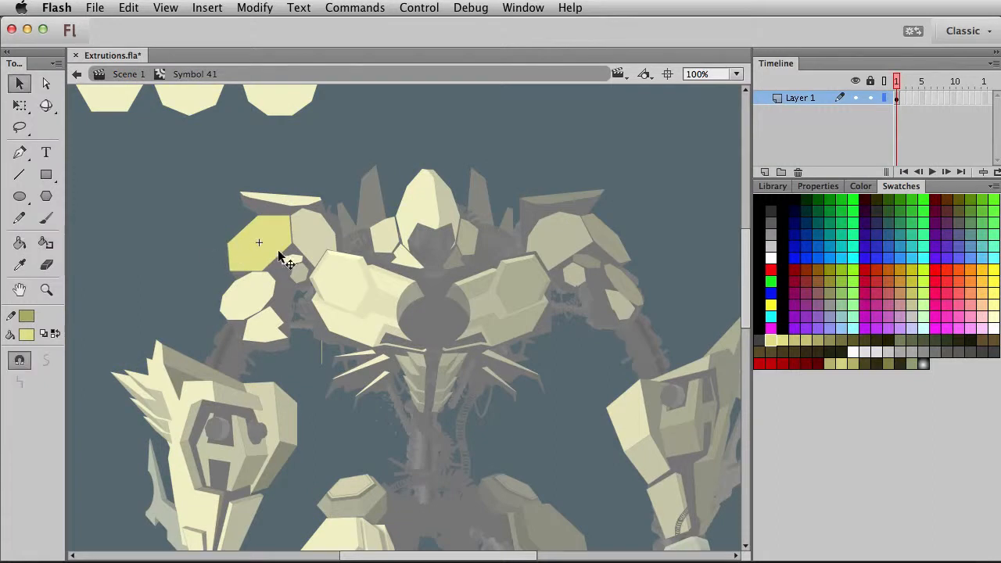
pyautogui.doubleClick(278, 258)
# Step: Recolour the shoulder plate's outline to light blue
pyautogui.click(46, 289)
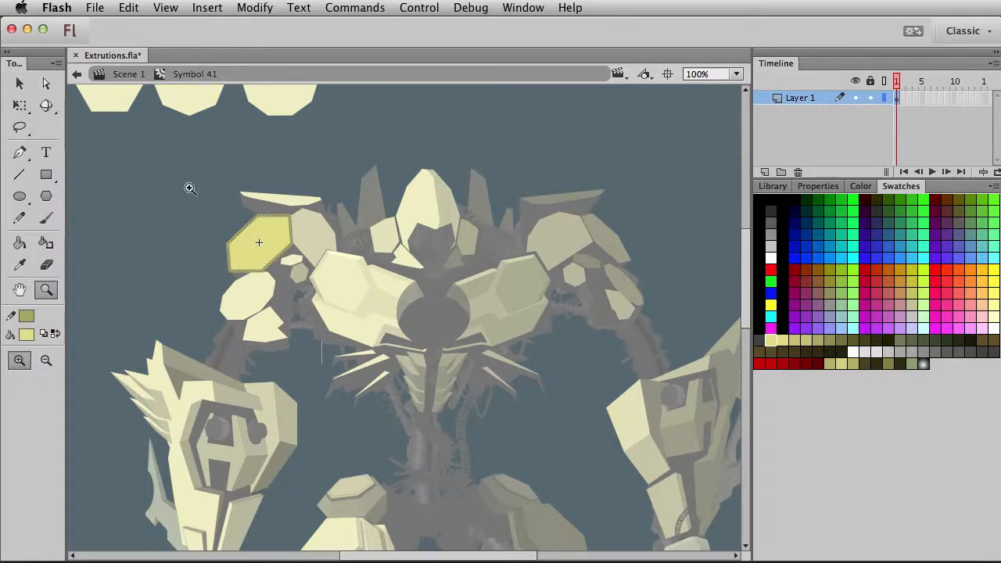
pyautogui.moveTo(185, 183); pyautogui.dragTo(405, 338)
pyautogui.press('v')
pyautogui.click(26, 320)
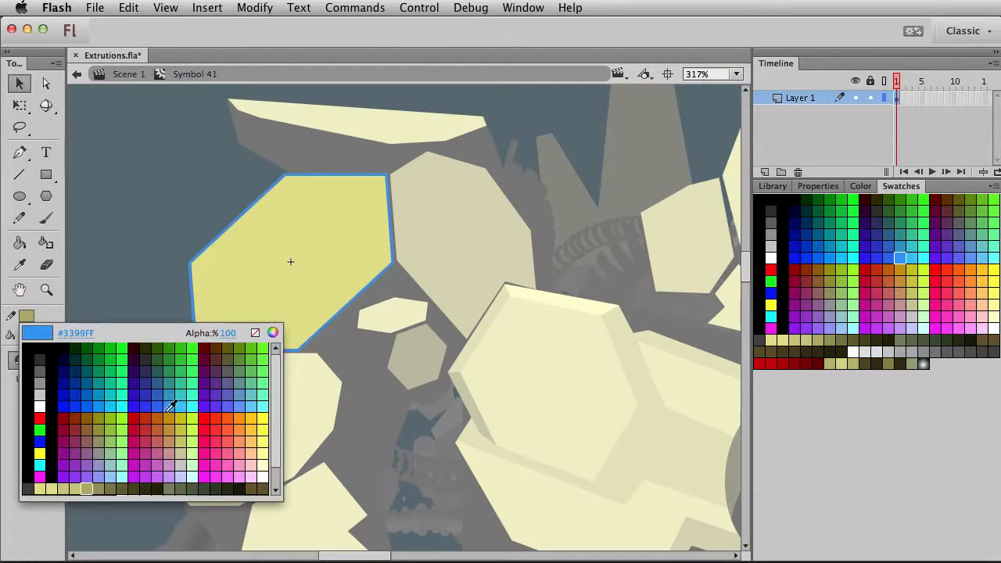
pyautogui.click(188, 392)
# Step: Make a slightly scaled-down duplicate of the shoulder plate's outline and nudge it up and to the left inside the shape
pyautogui.doubleClick(256, 355)
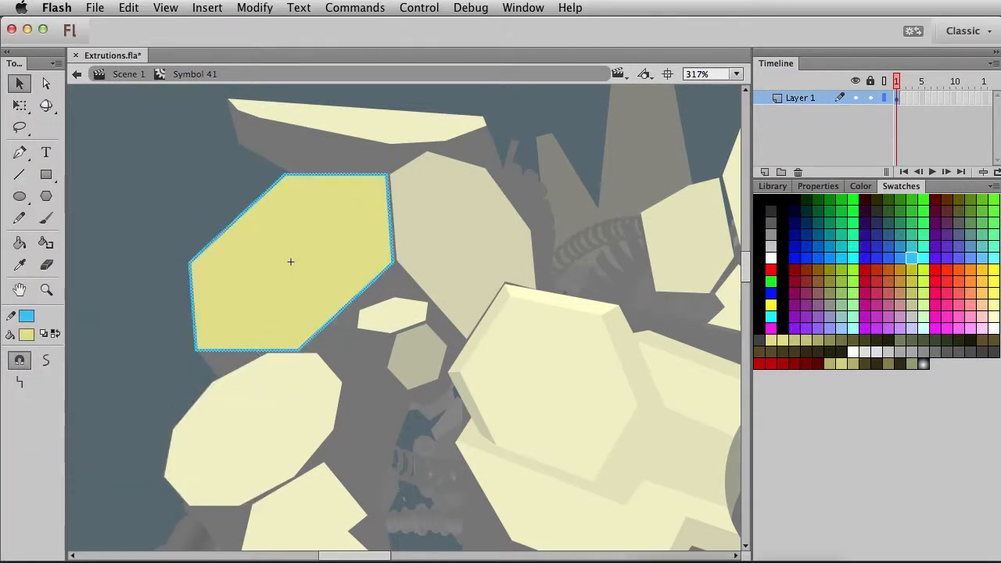
pyautogui.press('super+alt+s')
pyautogui.press('Up')
pyautogui.press('Up')
pyautogui.press('Up')
pyautogui.press('Left')
pyautogui.press('Left')
pyautogui.press('Left')
pyautogui.press('Left')
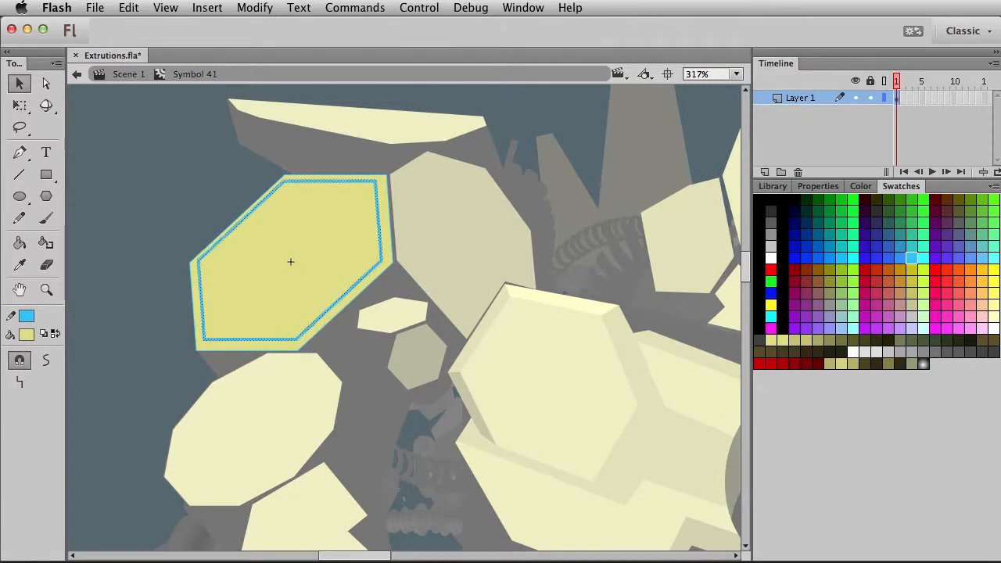
pyautogui.click(165, 244)
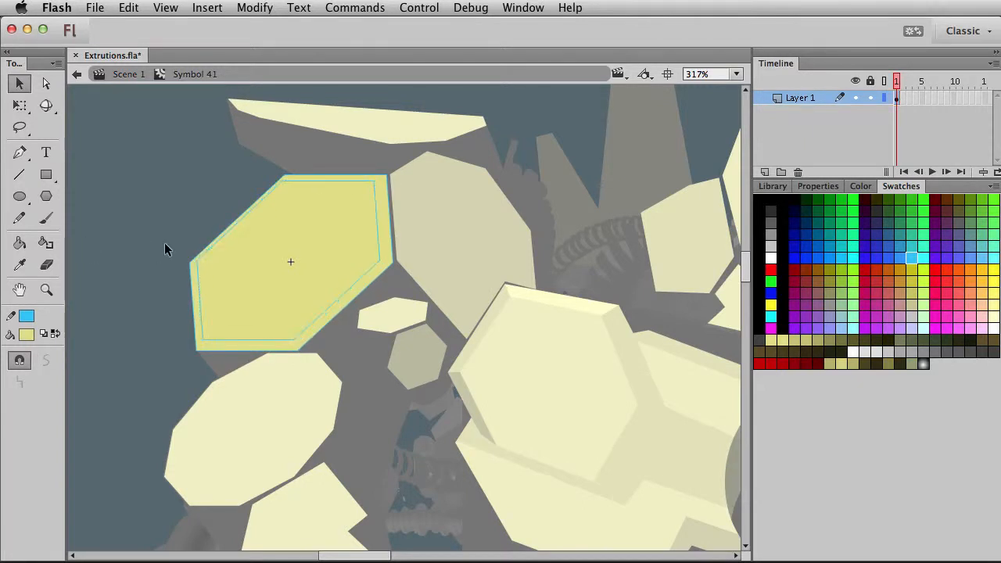
# Step: Draw short straight lines joining each corner of the inner outline to the matching outer corner of the shoulder plate
pyautogui.click(20, 175)
pyautogui.click(46, 290)
pyautogui.moveTo(177, 158); pyautogui.dragTo(527, 443)
pyautogui.press('v')
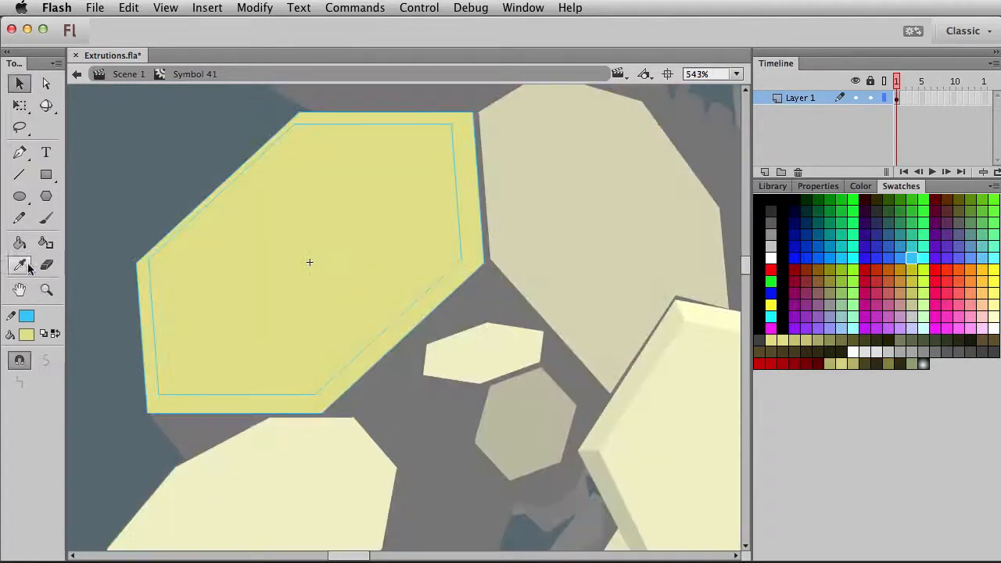
pyautogui.click(20, 175)
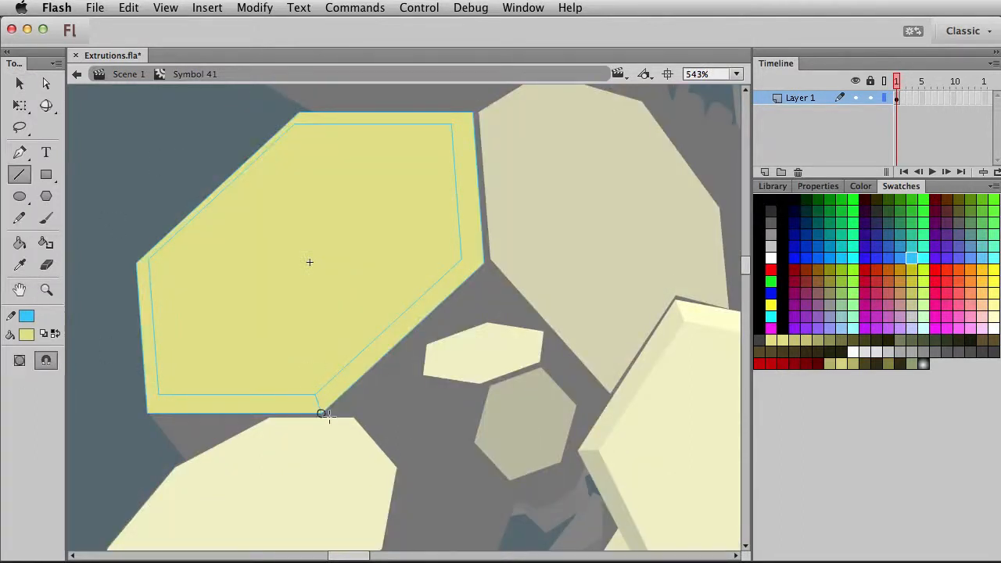
pyautogui.moveTo(148, 412); pyautogui.dragTo(159, 395)
pyautogui.press('v')
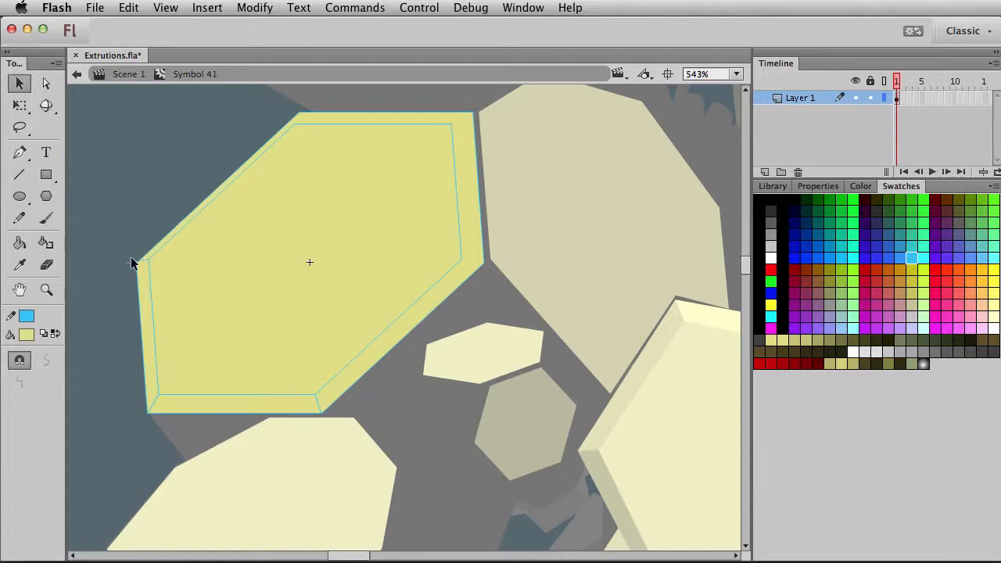
pyautogui.press('n')
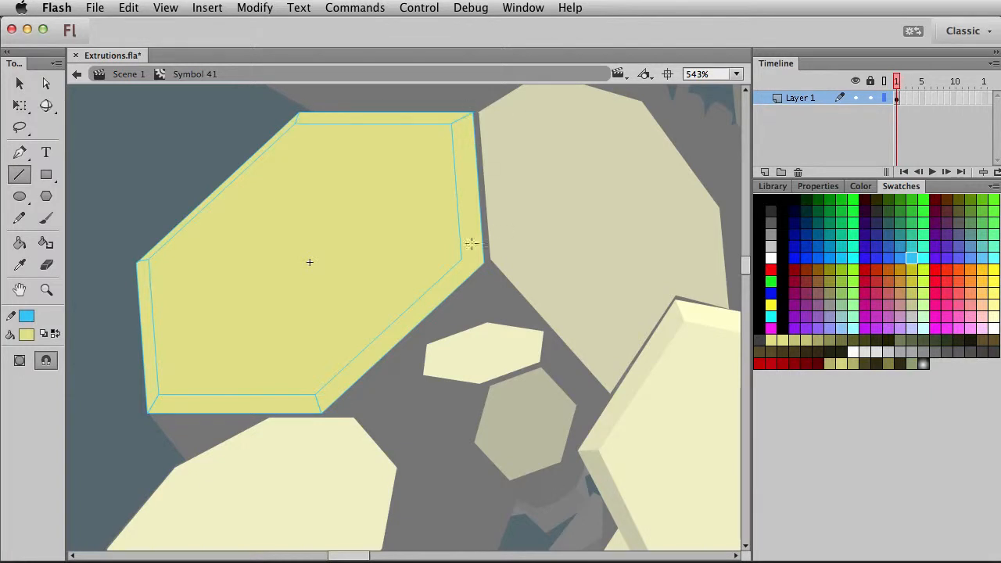
pyautogui.moveTo(463, 261); pyautogui.dragTo(483, 263)
pyautogui.press('v')
# Step: Fill the shoulder plate's right bevel facet with slightly darker yellow and its lower-right facet with a darker olive
pyautogui.click(22, 245)
pyautogui.click(30, 335)
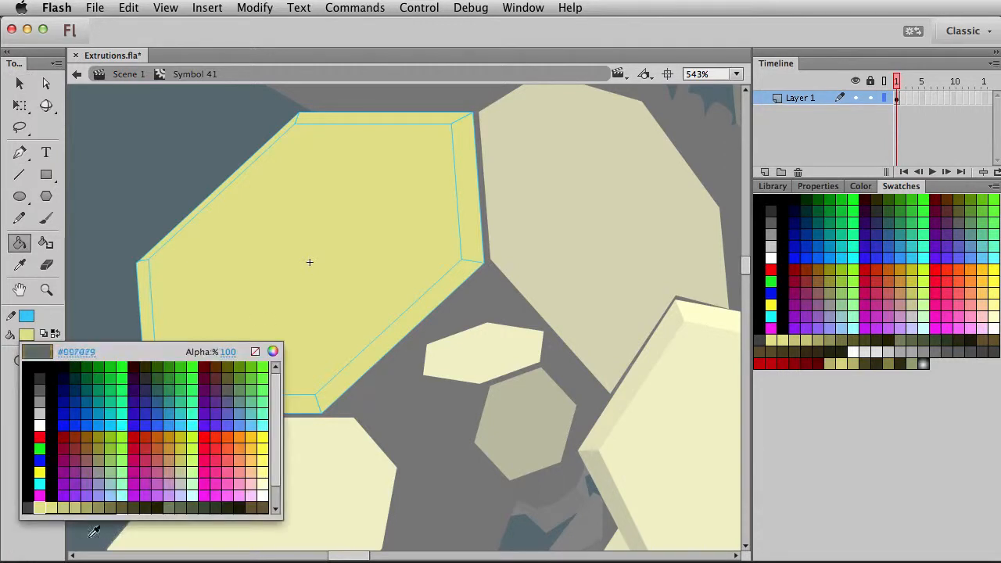
pyautogui.click(66, 509)
pyautogui.click(478, 208)
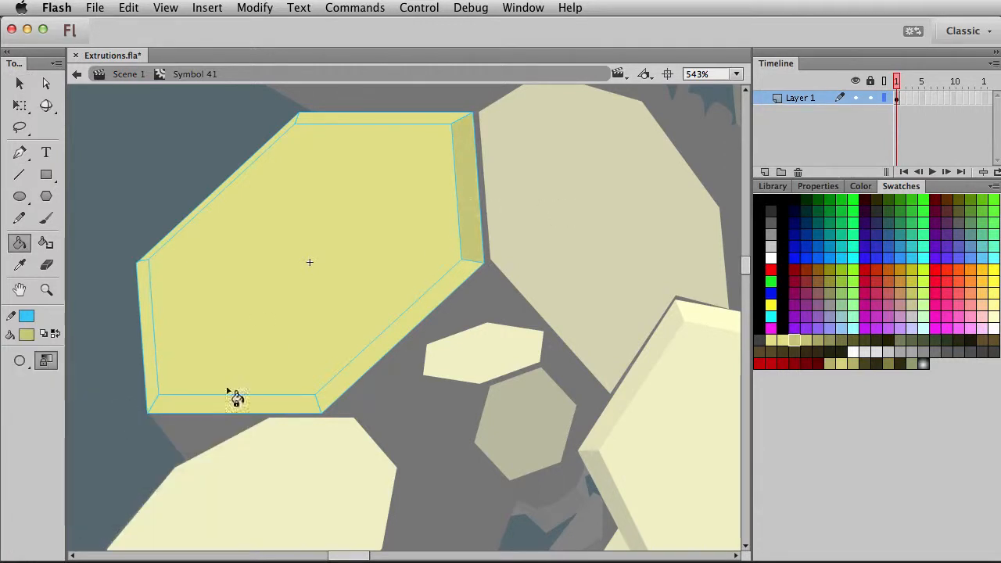
pyautogui.click(31, 338)
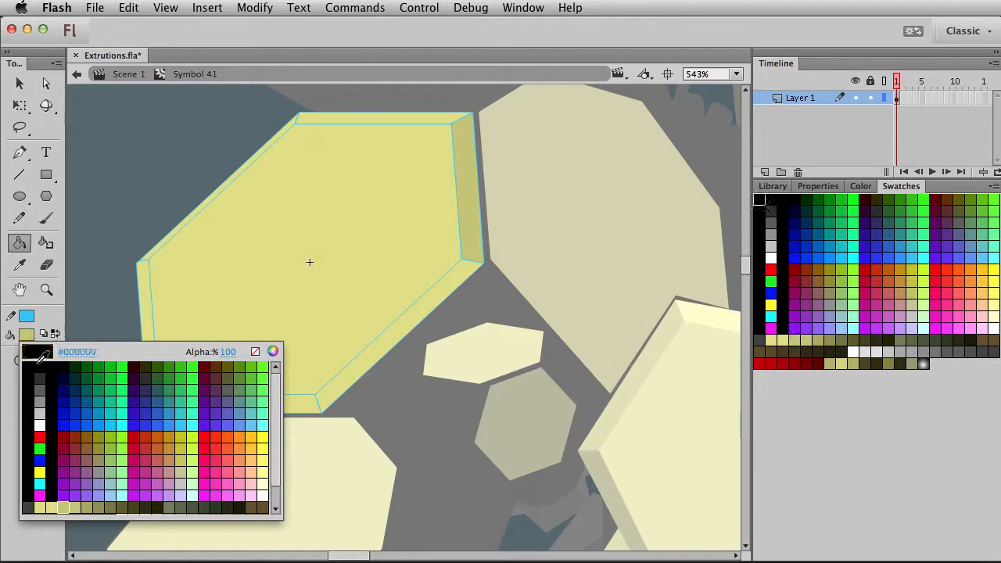
pyautogui.click(85, 505)
pyautogui.click(362, 356)
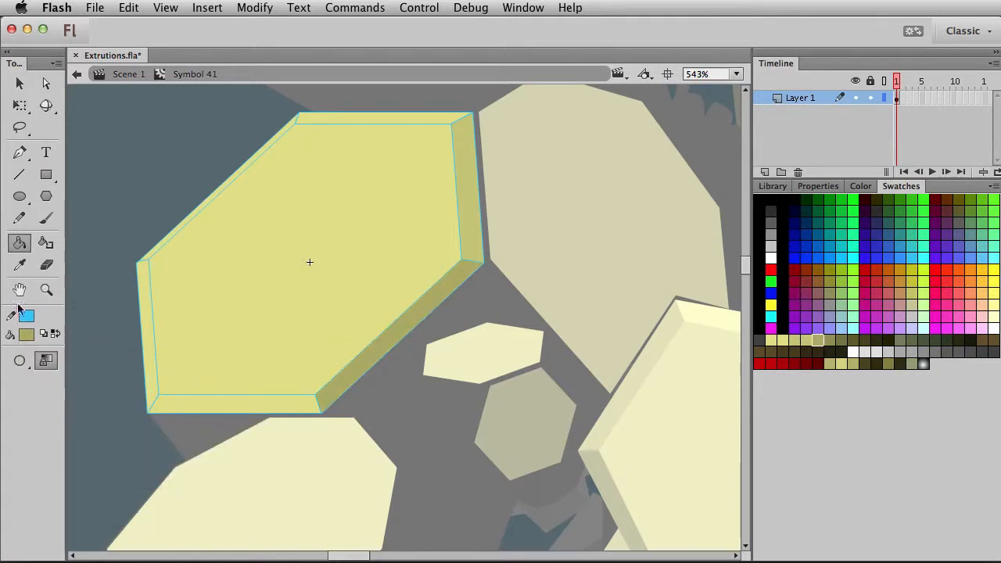
# Step: Fill the shoulder plate's bottom bevel facet with dark olive and its left facet with the medium olive of the lower-right facet
pyautogui.click(28, 335)
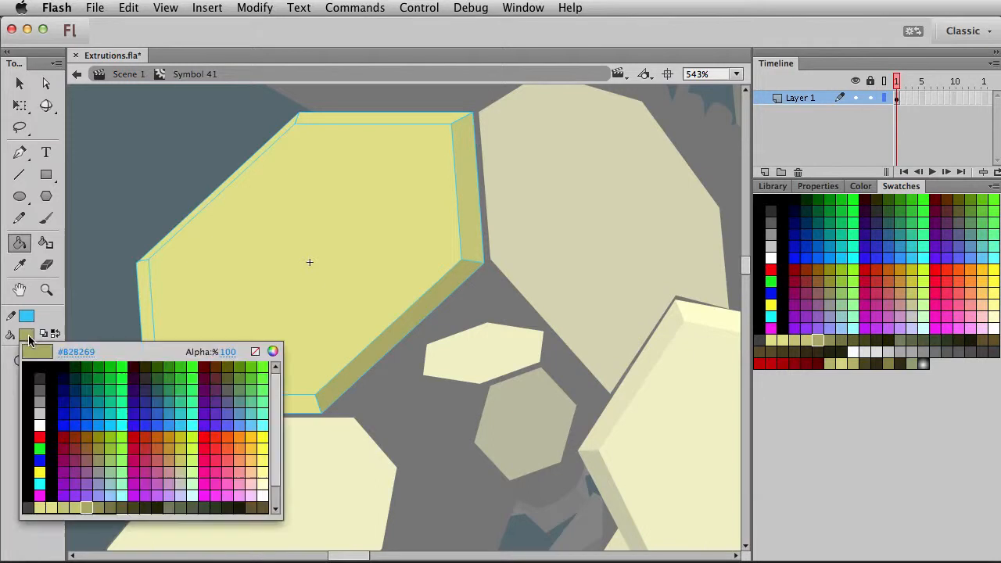
pyautogui.click(99, 506)
pyautogui.click(259, 405)
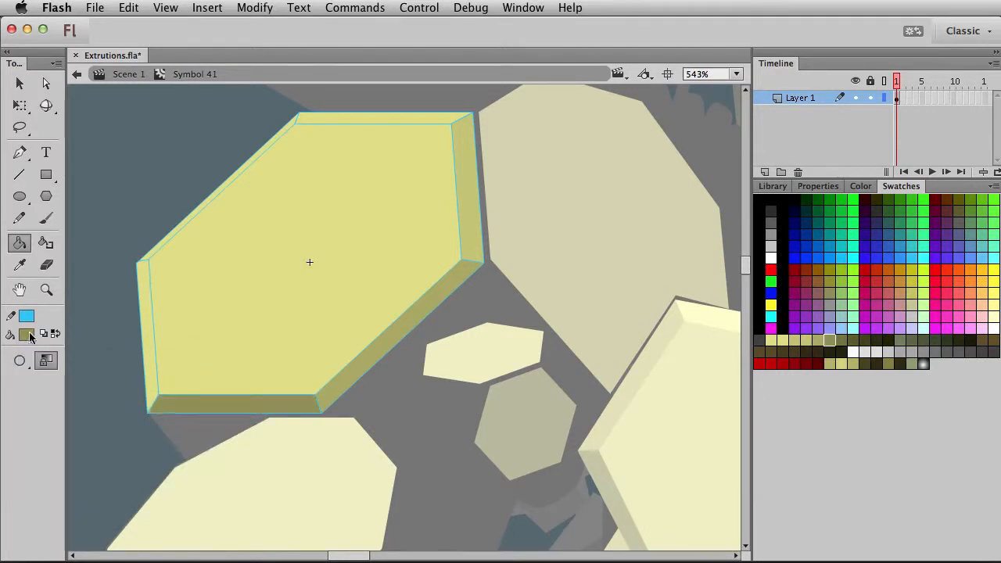
pyautogui.click(31, 336)
pyautogui.click(97, 496)
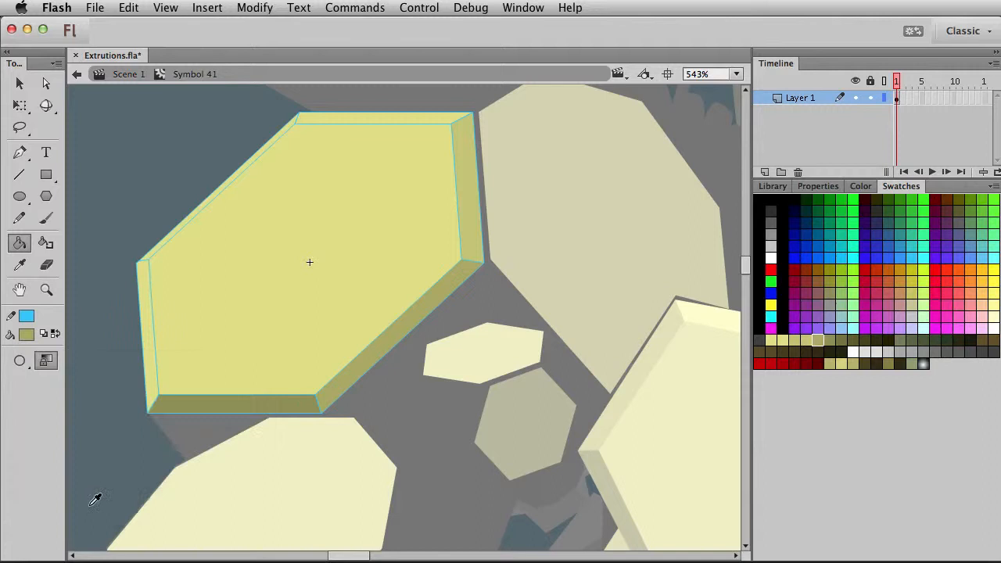
pyautogui.click(140, 366)
# Step: Fill the shoulder plate's upper-left bevel facet with light yellow FFFF98 and its top facet with EDED8D
pyautogui.click(27, 338)
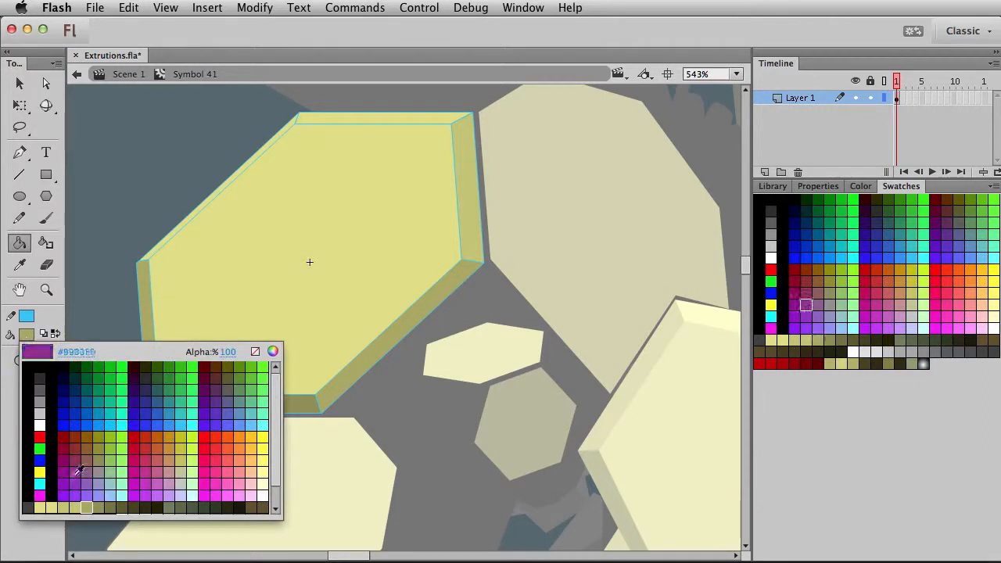
pyautogui.click(52, 501)
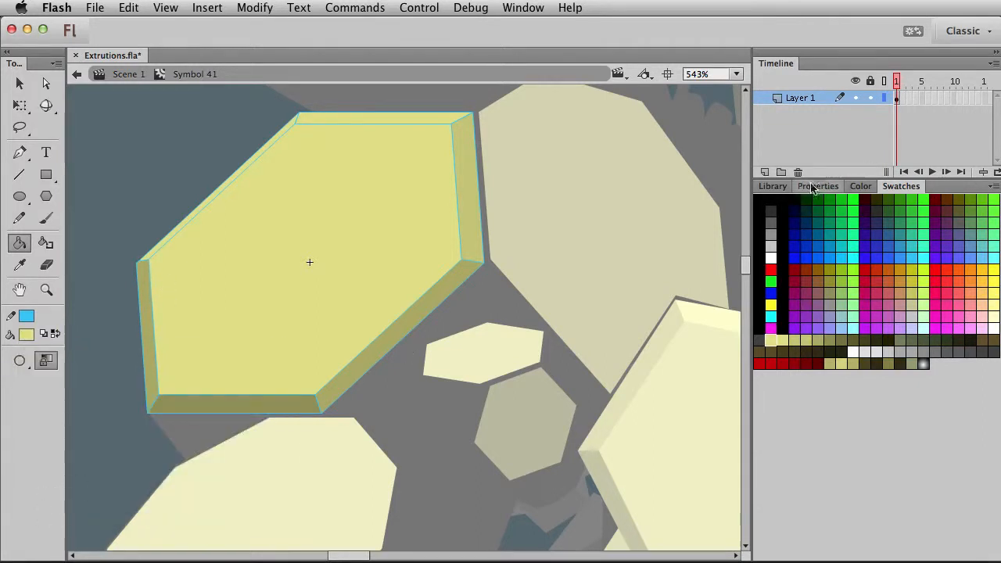
pyautogui.click(860, 186)
pyautogui.moveTo(903, 286); pyautogui.dragTo(919, 285)
pyautogui.click(196, 217)
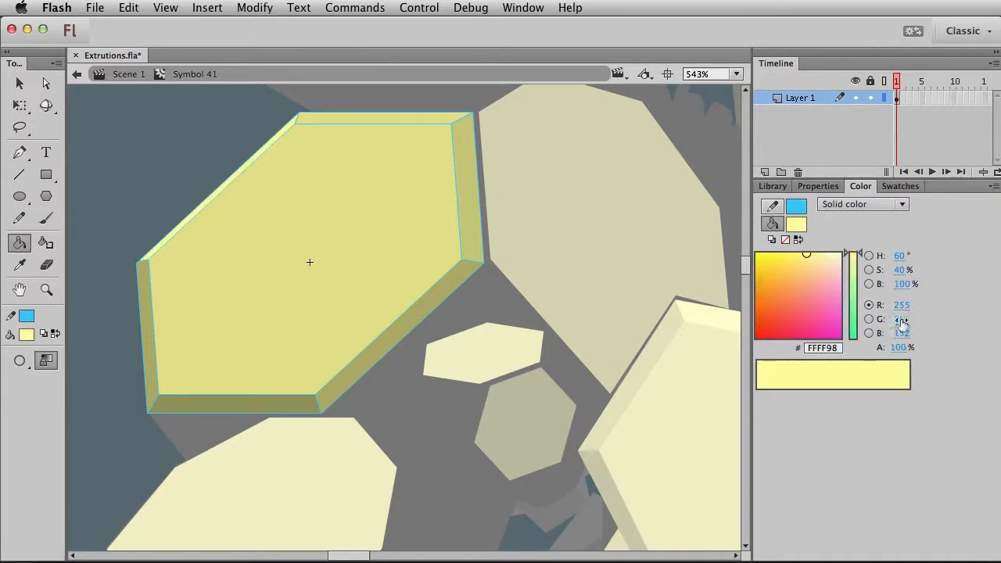
pyautogui.moveTo(904, 285); pyautogui.dragTo(896, 285)
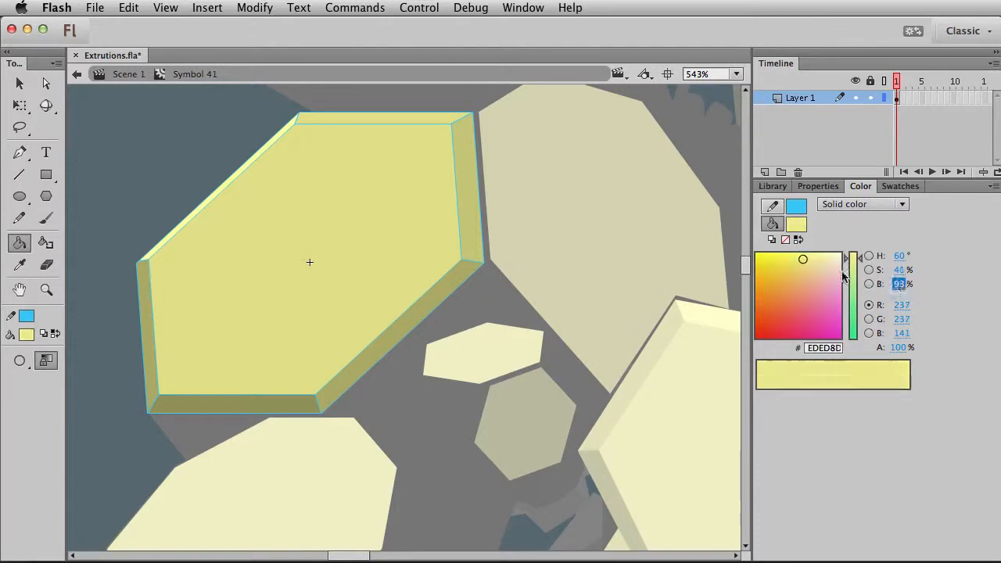
pyautogui.click(331, 121)
# Step: Delete the blue outlines from the bevelled shoulder plate and return to the main scene at 100% zoom
pyautogui.press('v')
pyautogui.doubleClick(358, 124)
pyautogui.press('BackSpace')
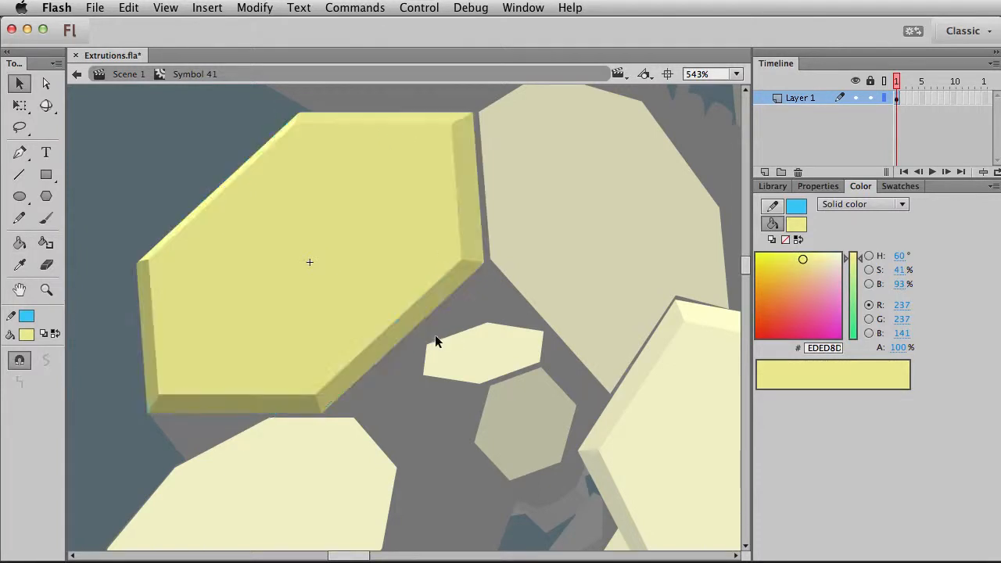
pyautogui.press('super+1')
pyautogui.doubleClick(293, 413)
pyautogui.click(252, 330)
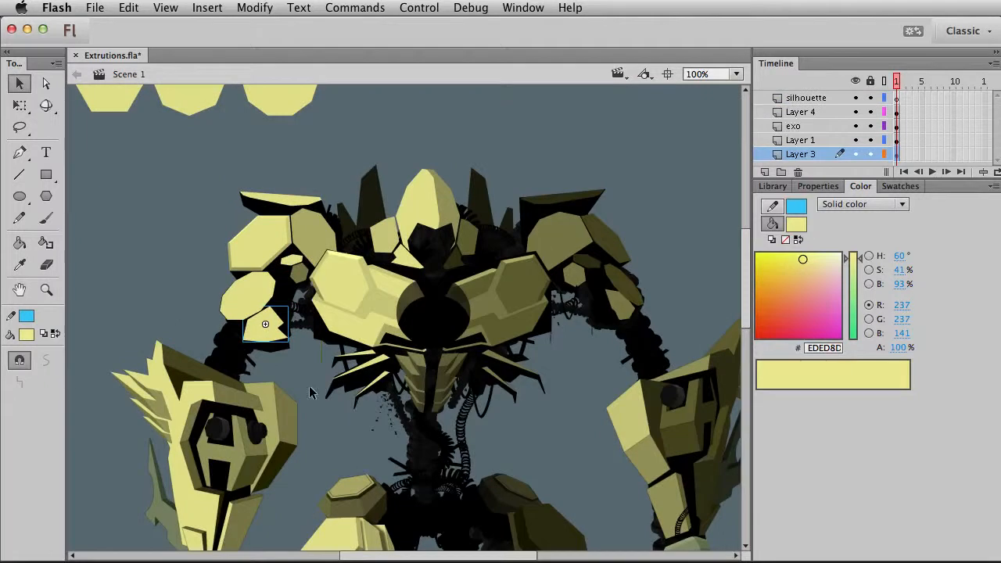
pyautogui.click(276, 247)
pyautogui.click(208, 252)
pyautogui.click(246, 240)
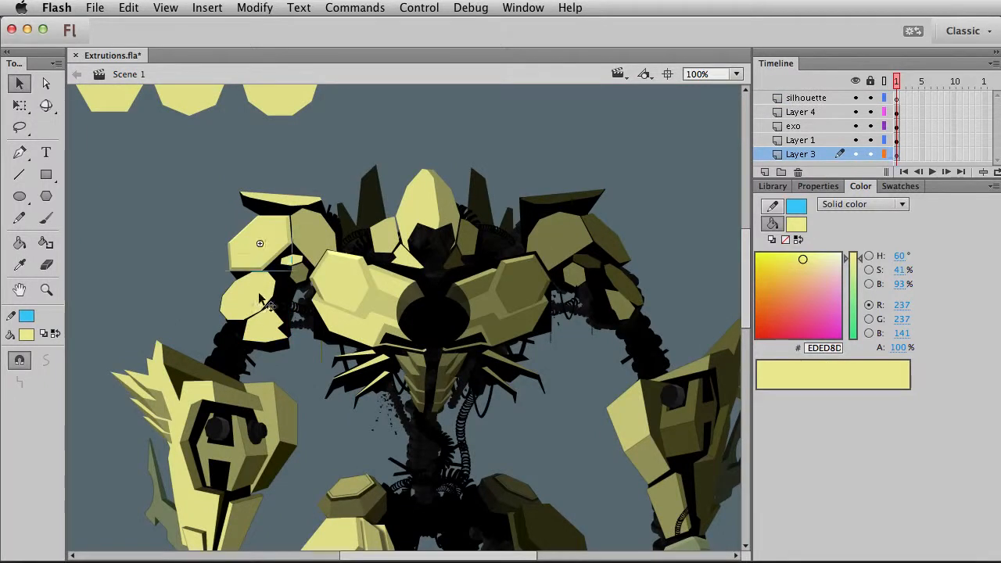
pyautogui.click(190, 328)
pyautogui.click(251, 301)
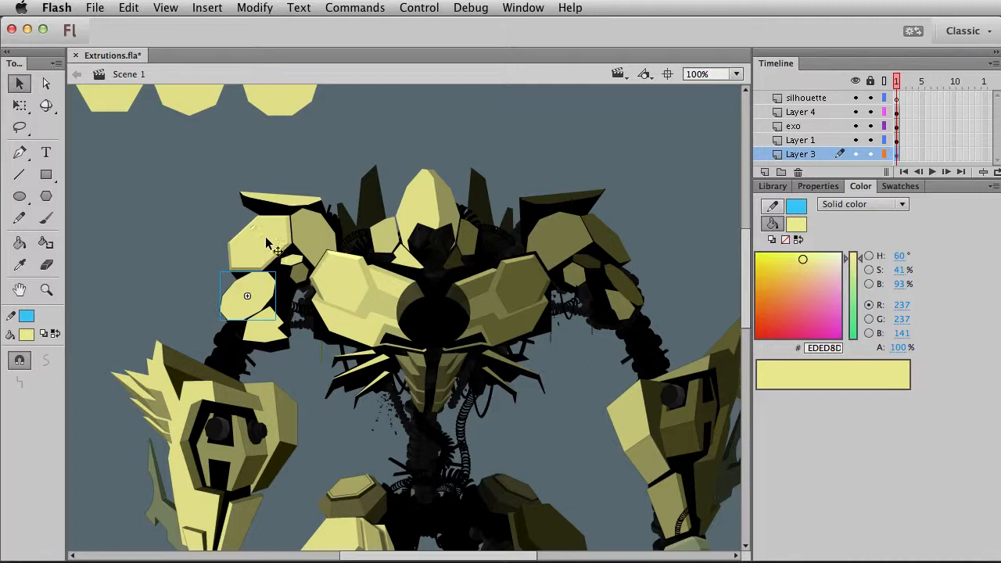
# Step: Open the oval arm plate symbol below the shoulder plate for editing and outline its shape in light blue
pyautogui.doubleClick(255, 310)
pyautogui.click(45, 290)
pyautogui.moveTo(201, 273); pyautogui.dragTo(368, 371)
pyautogui.press('v')
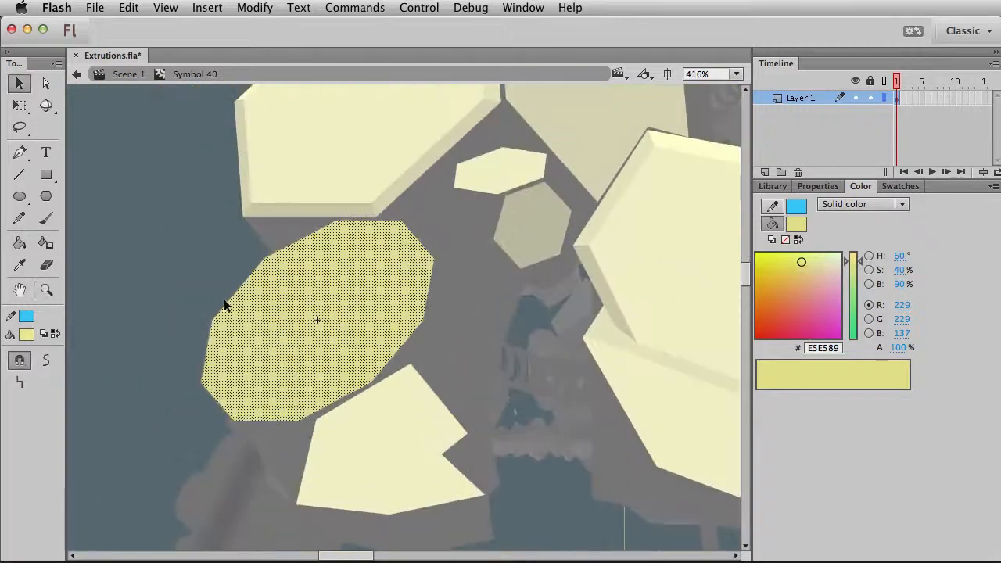
pyautogui.click(46, 243)
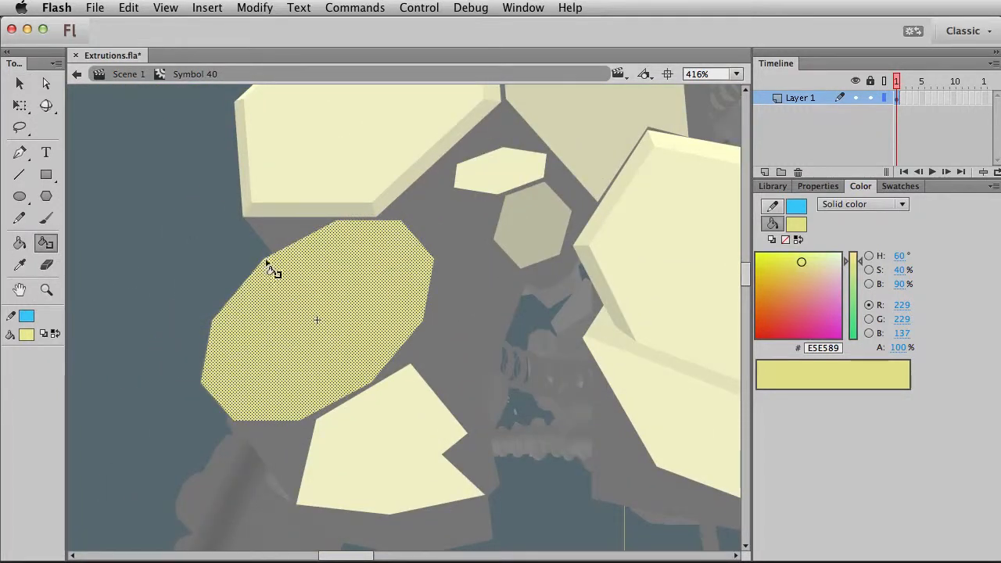
pyautogui.press('v')
pyautogui.click(280, 236)
# Step: Make a scaled-down duplicate of the oval arm plate's outline and nudge it up and to the left inside the shape
pyautogui.doubleClick(280, 255)
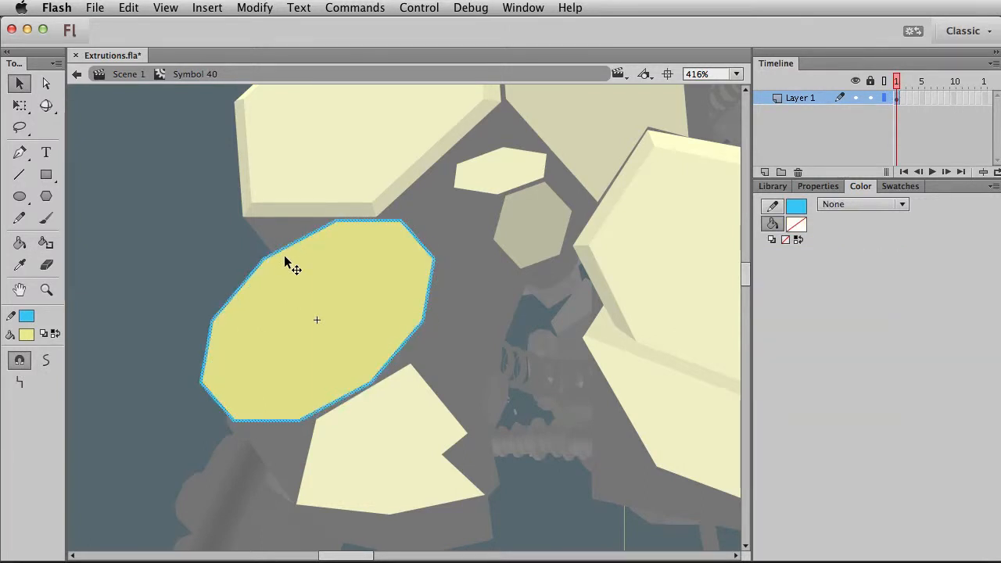
pyautogui.press('super+y')
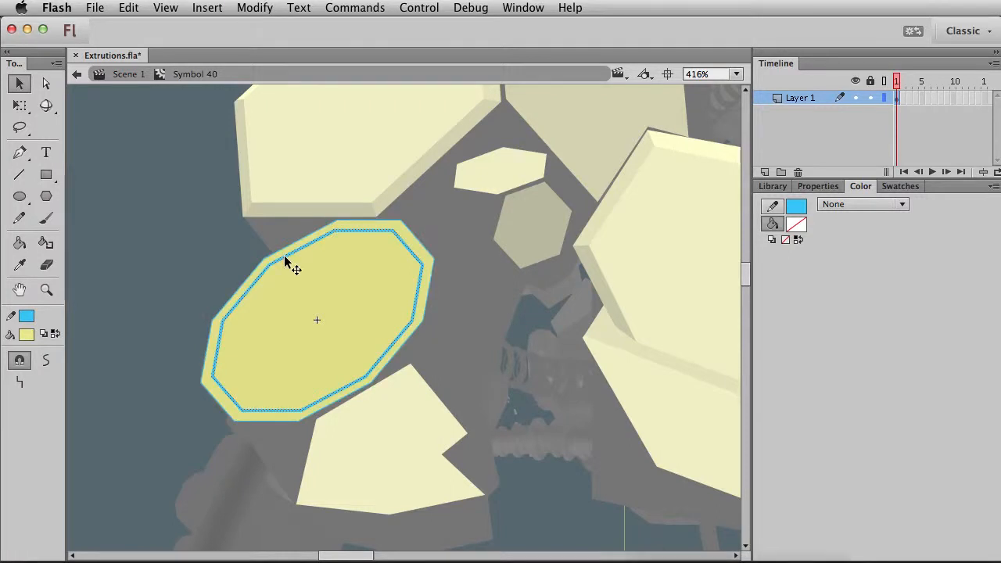
pyautogui.press('super+y')
pyautogui.press('Left')
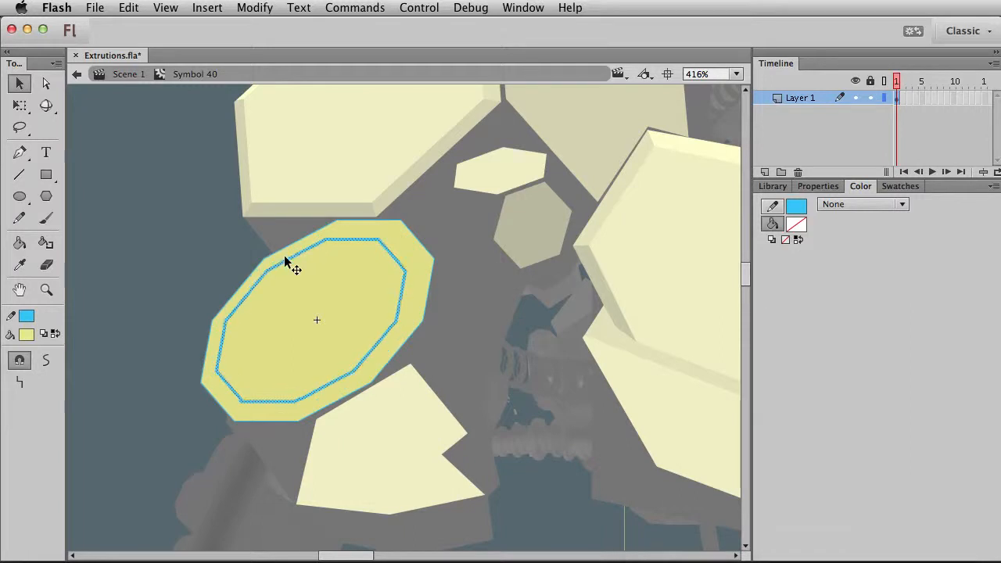
pyautogui.press('Up')
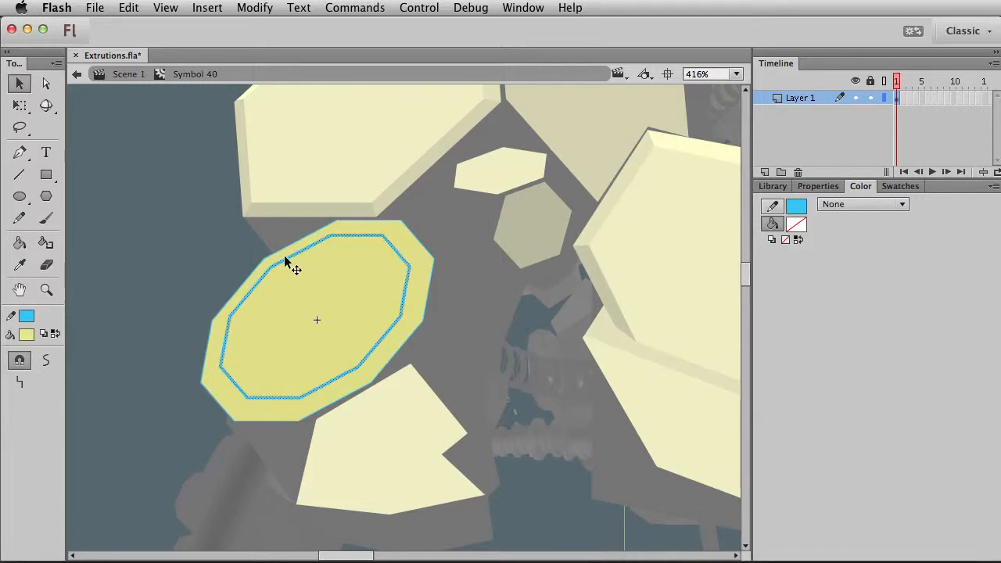
pyautogui.press('Left')
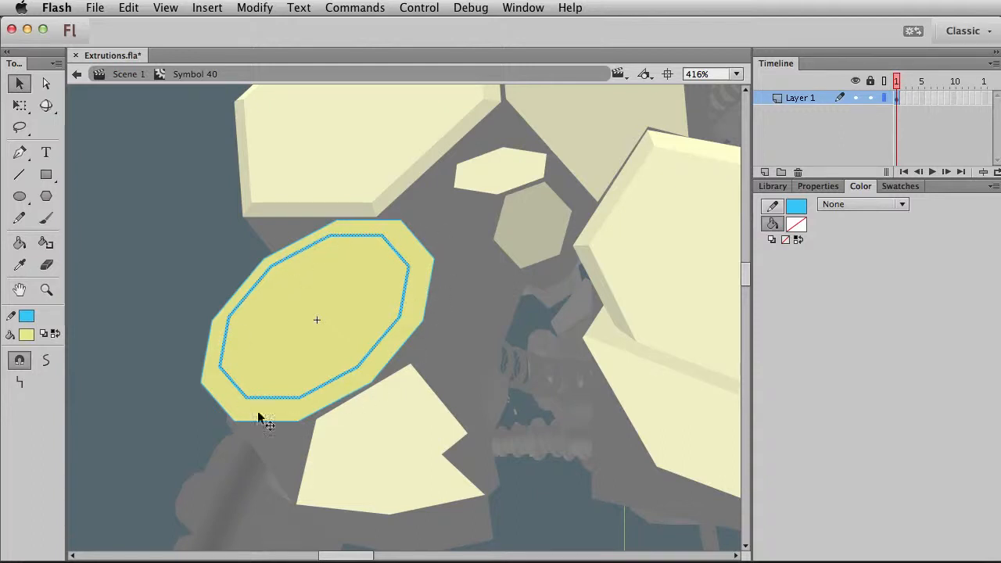
# Step: Nudge the selected inset outline on the oval arm plate slightly further up and to the left
pyautogui.press('Up')
pyautogui.press('Left')
pyautogui.press('Left')
pyautogui.press('Up')
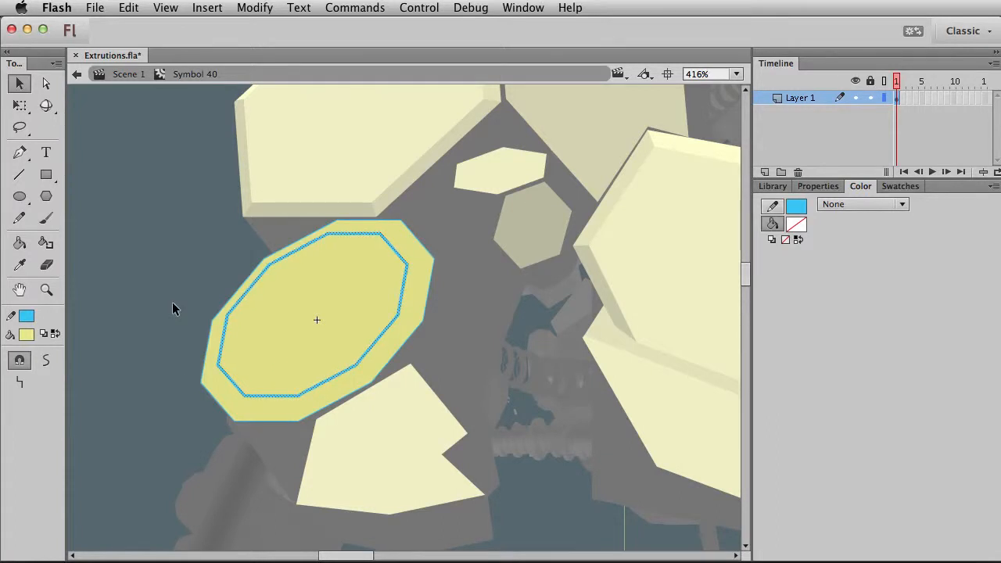
# Step: Paste a second copy of the inset outline and offset it slightly down and to the right of the first
pyautogui.press('super+v')
pyautogui.hotkey('shift', 'Right')
pyautogui.hotkey('shift', 'Left')
pyautogui.hotkey('shift', 'Left')
pyautogui.hotkey('shift', 'Left')
pyautogui.hotkey('shift', 'Left')
pyautogui.hotkey('shift', 'Left')
pyautogui.hotkey('shift', 'Left')
pyautogui.hotkey('shift', 'Left')
pyautogui.hotkey('shift', 'Left')
pyautogui.hotkey('shift', 'Left')
pyautogui.hotkey('shift', 'Left')
pyautogui.hotkey('shift', 'Left')
pyautogui.hotkey('shift', 'Left')
pyautogui.hotkey('shift', 'Right')
pyautogui.hotkey('shift', 'Down')
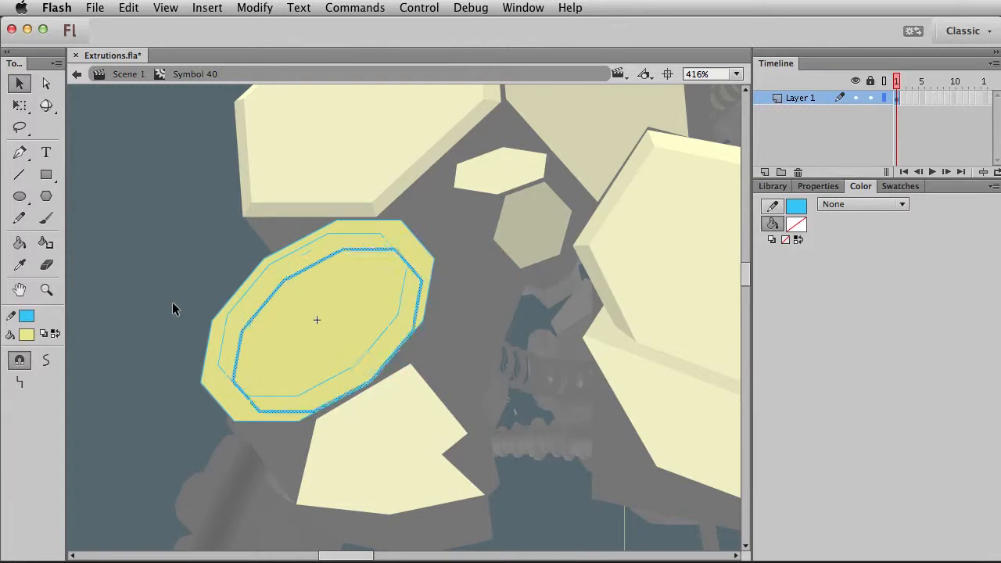
pyautogui.press('Up')
pyautogui.click(173, 305)
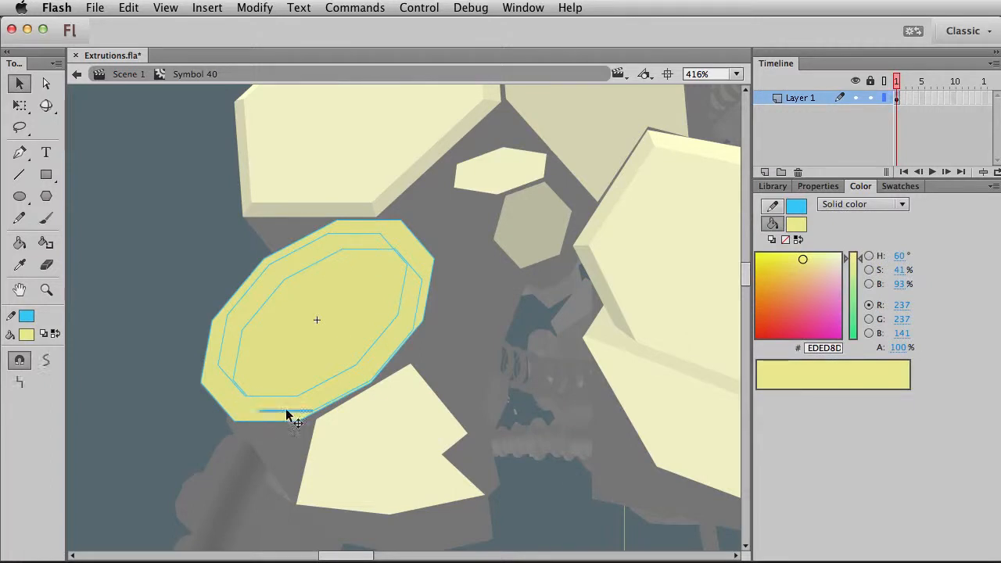
# Step: Delete the second outline's segments that extend past the lower-right edge of the first inset outline
pyautogui.click(384, 362)
pyautogui.press('Delete')
pyautogui.click(417, 307)
pyautogui.press('Delete')
pyautogui.click(416, 272)
pyautogui.press('Delete')
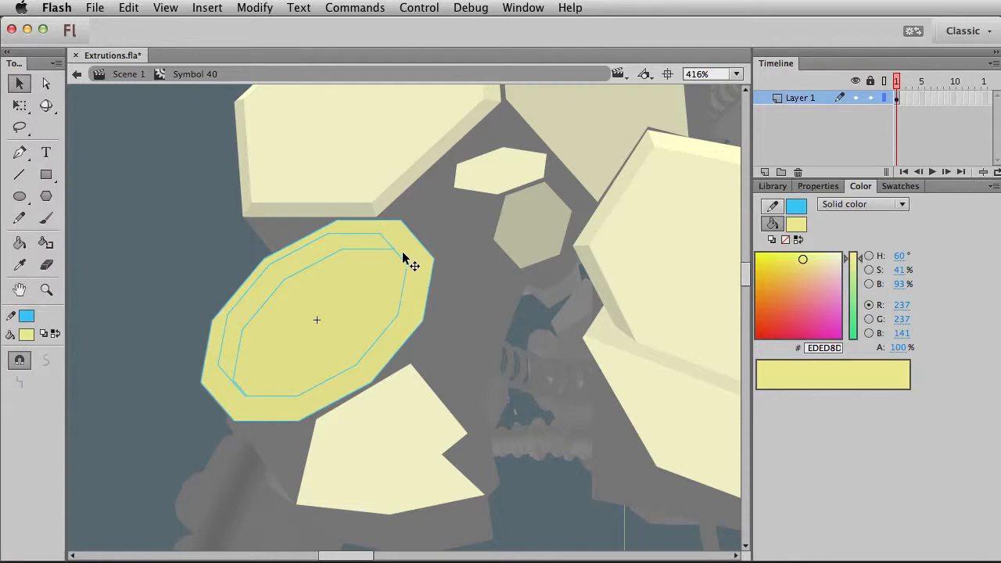
pyautogui.click(401, 253)
# Step: Fill the oval plate's innermost recessed area with the olive colour CCCC7A
pyautogui.click(20, 243)
pyautogui.click(32, 334)
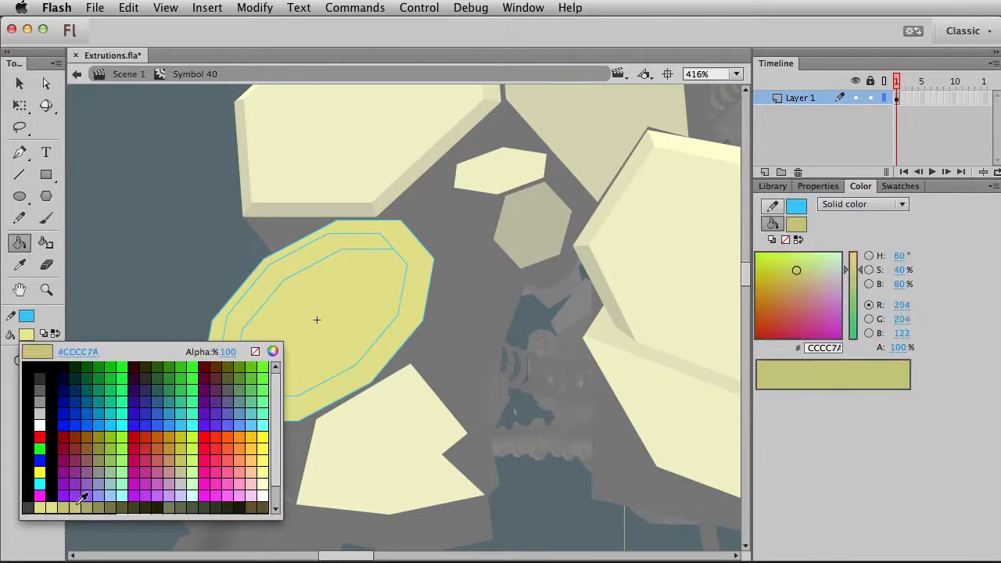
pyautogui.click(80, 507)
pyautogui.click(306, 351)
pyautogui.press('v')
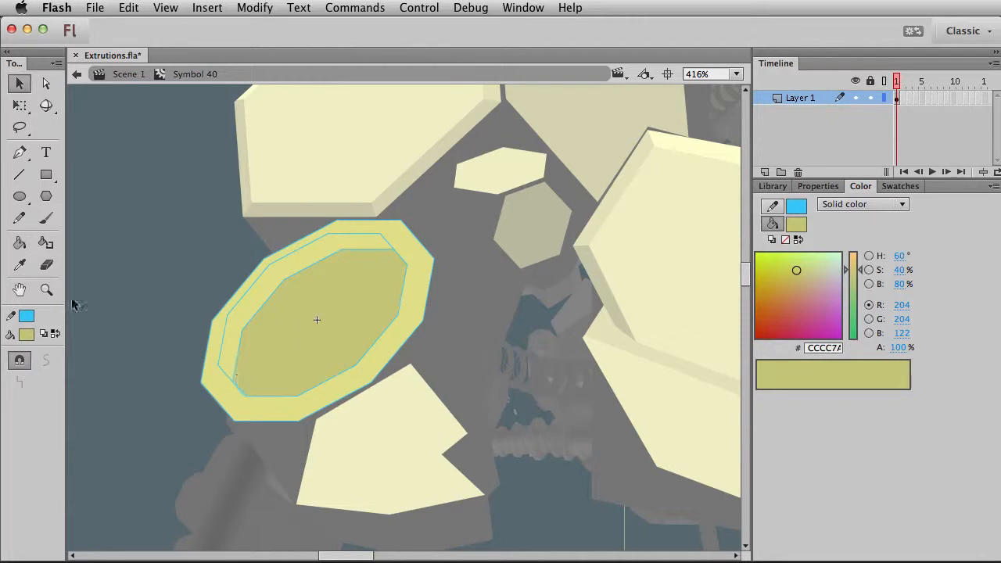
# Step: Draw three short corner lines joining the matching upper-left vertices of the two inset outlines
pyautogui.click(46, 290)
pyautogui.moveTo(161, 179); pyautogui.dragTo(519, 474)
pyautogui.press('n')
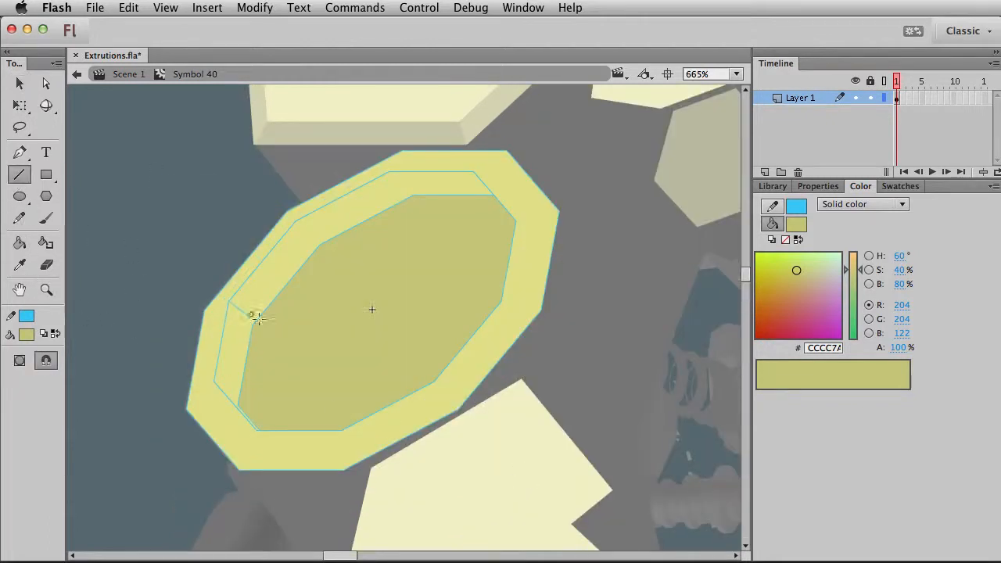
pyautogui.moveTo(263, 327); pyautogui.dragTo(259, 330)
# Step: Fill the recess's steep upper-left facet with 7F7F4A and the adjoining facet above it with 99995B
pyautogui.click(20, 243)
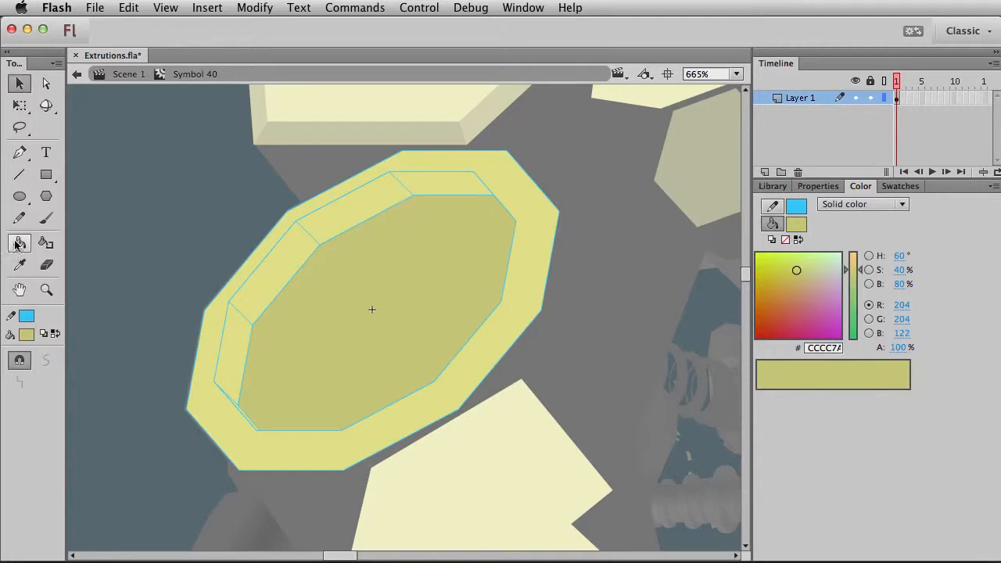
pyautogui.click(26, 335)
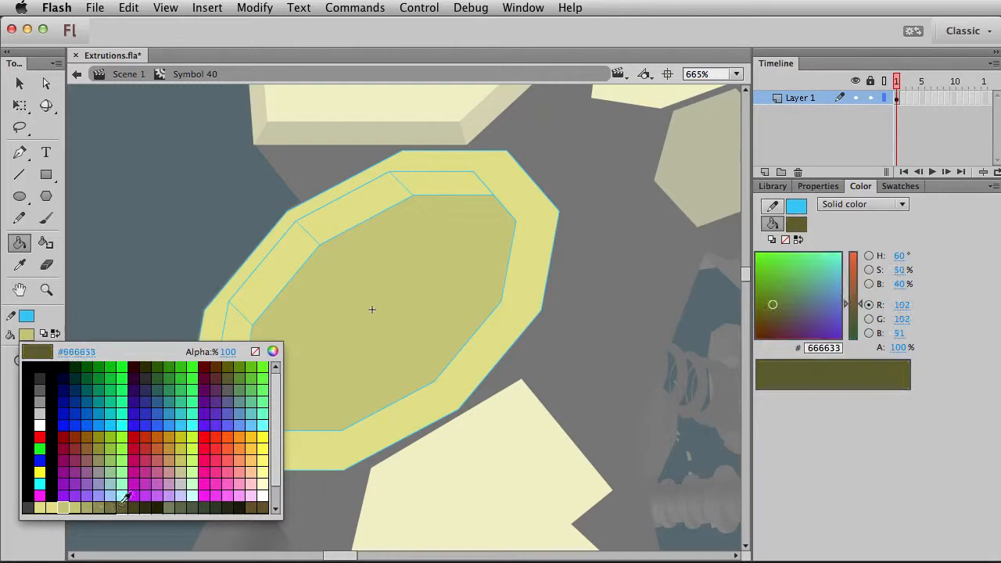
pyautogui.click(121, 499)
pyautogui.click(258, 313)
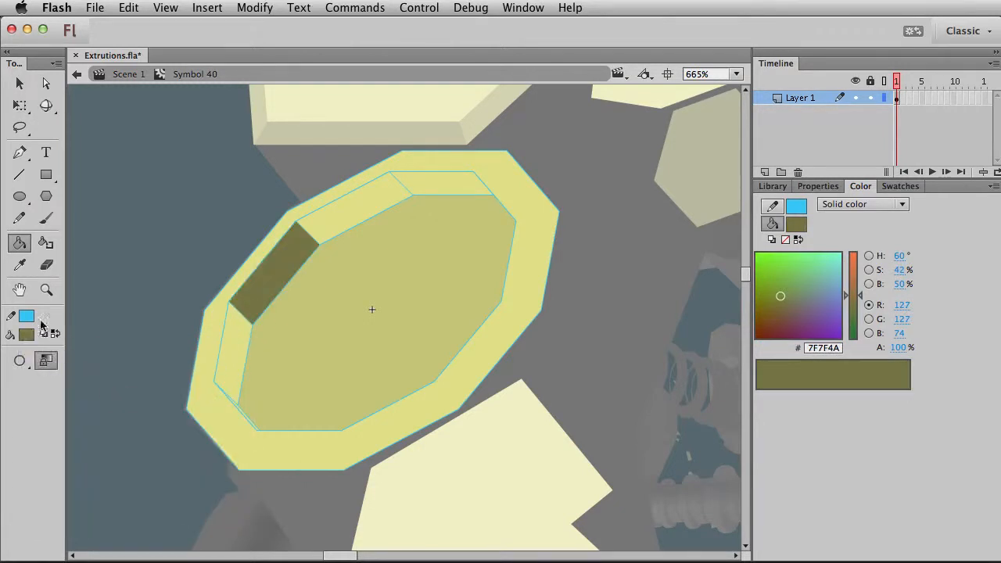
pyautogui.click(34, 334)
pyautogui.click(117, 496)
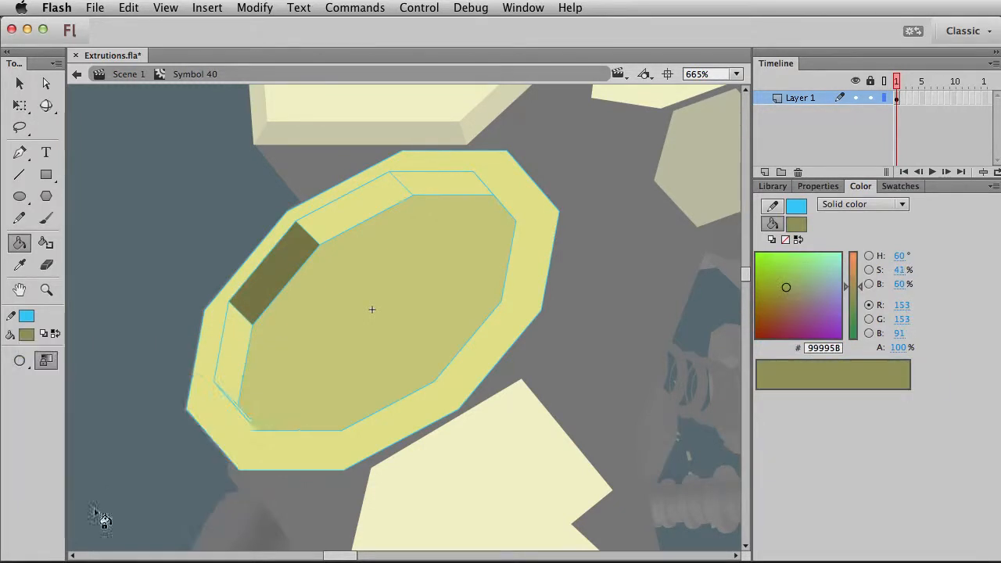
pyautogui.click(339, 223)
# Step: Fill the recess's top facet and its lower-left side facet with B2B269
pyautogui.click(30, 335)
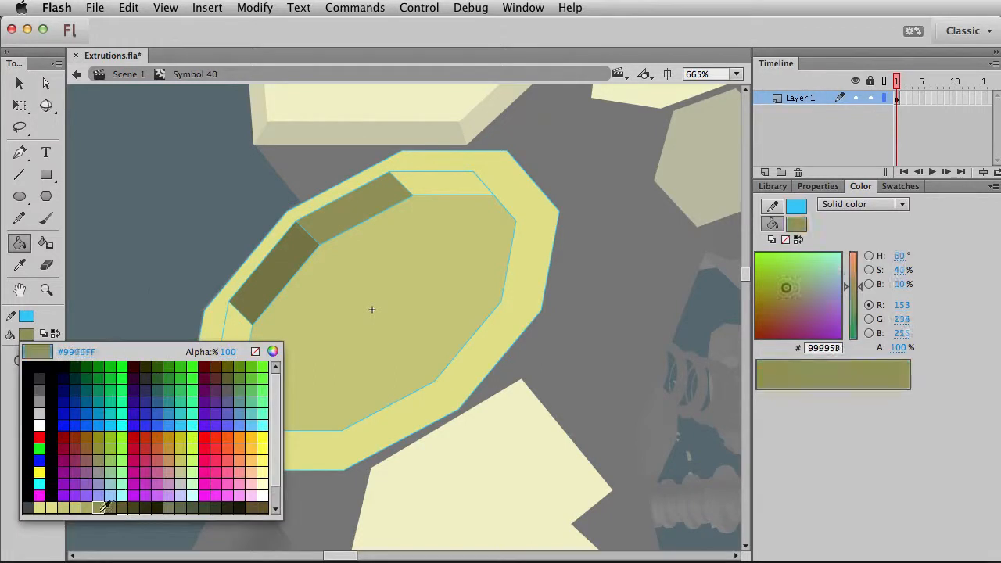
pyautogui.click(97, 506)
pyautogui.click(434, 188)
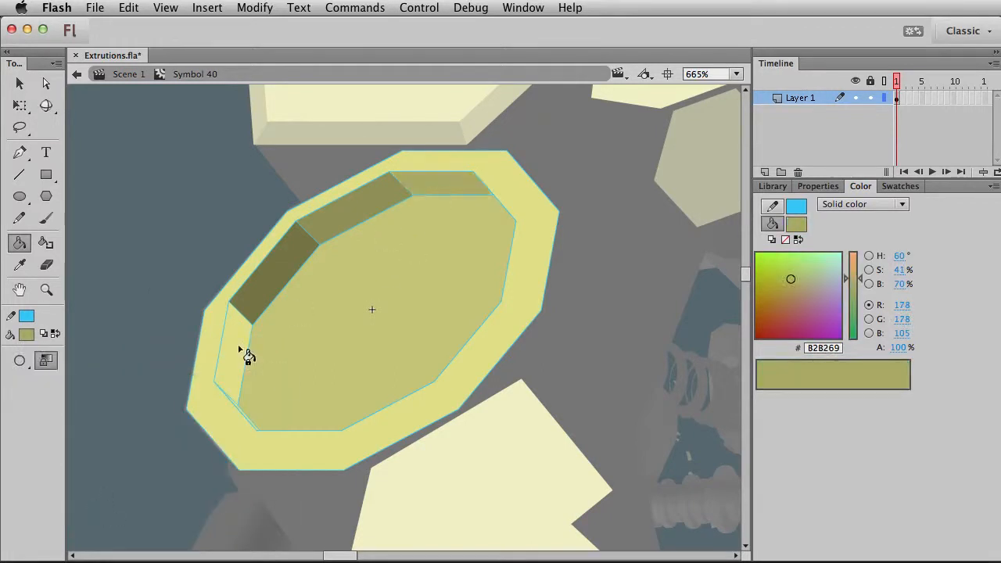
pyautogui.click(227, 373)
# Step: Try to fill the thin sliver at the recess's lower-left corner with CCCC7A
pyautogui.click(30, 334)
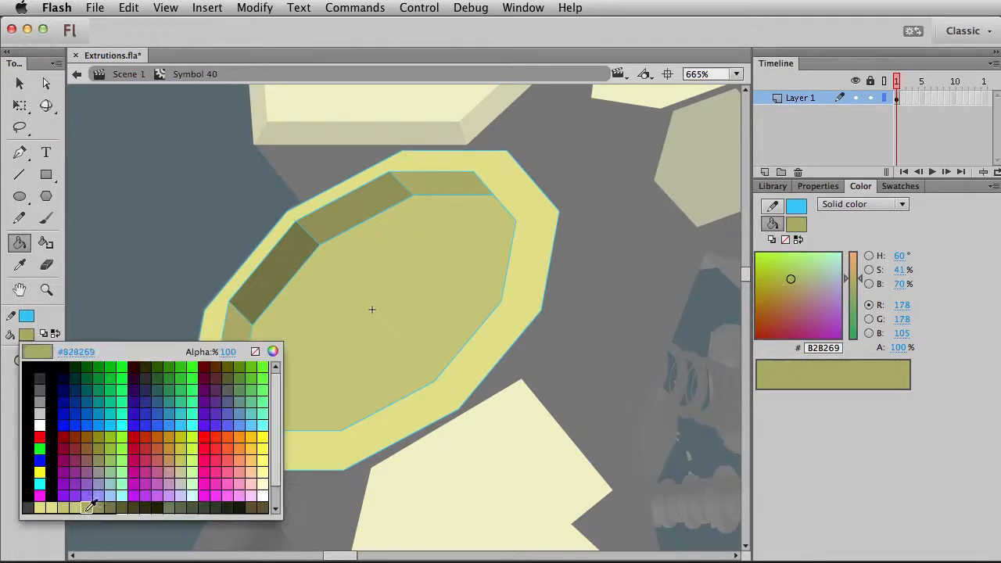
pyautogui.click(82, 504)
pyautogui.click(244, 414)
pyautogui.press('super+z')
pyautogui.press('s')
pyautogui.click(257, 426)
pyautogui.press('super+z')
# Step: Delete the blue outlines from the oval arm plate and return to the main scene at 100% zoom
pyautogui.press('v')
pyautogui.press('super+1')
pyautogui.doubleClick(212, 376)
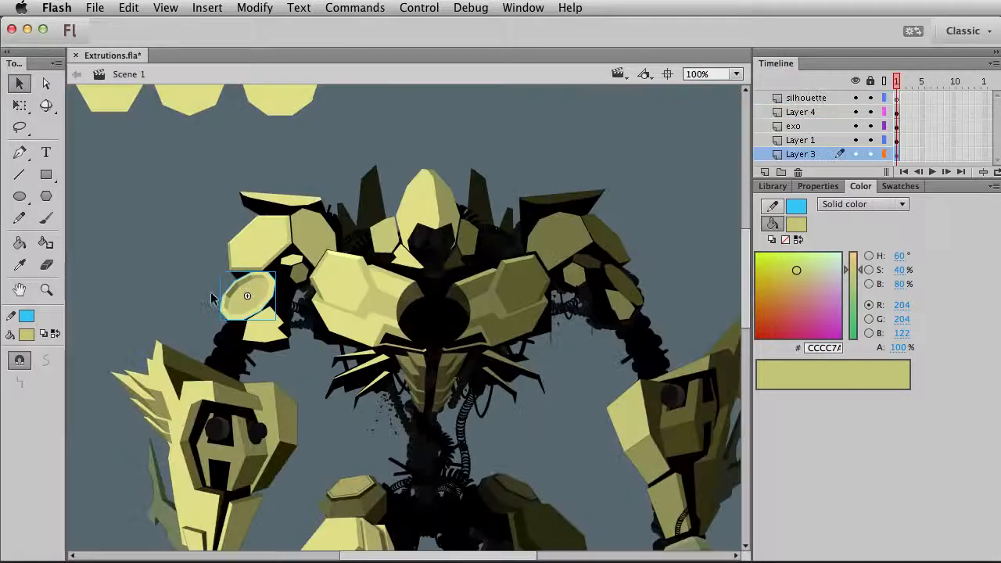
pyautogui.scroll(2, 174, 283)
pyautogui.click(188, 330)
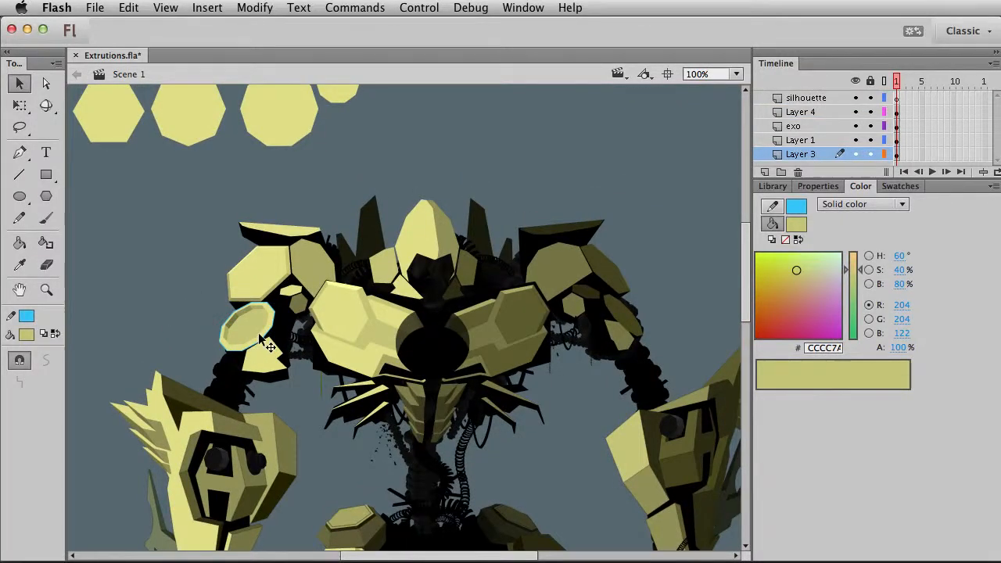
pyautogui.doubleClick(247, 331)
pyautogui.doubleClick(215, 344)
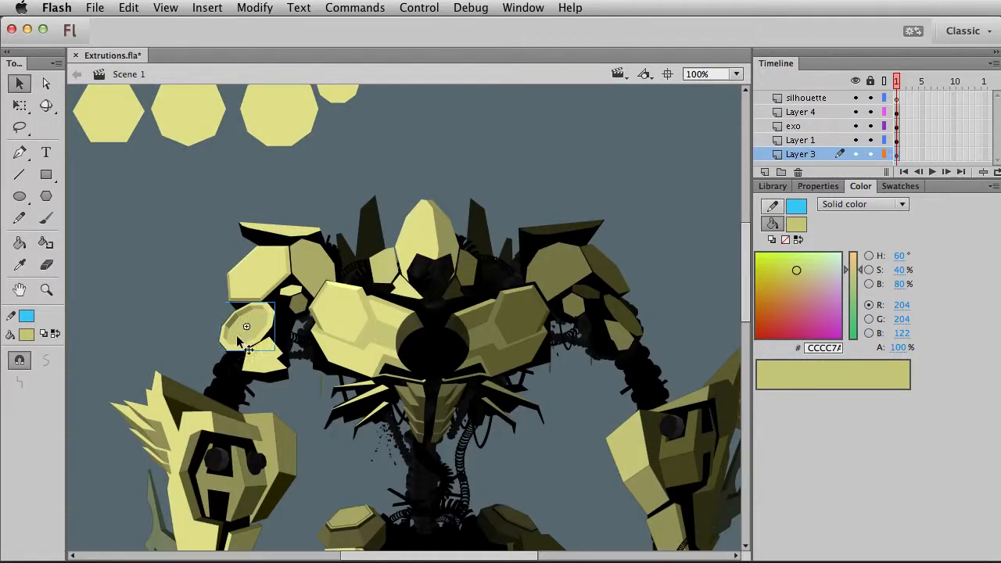
# Step: Examine the oval arm plate's recessed facets up close in the main scene
pyautogui.click(54, 292)
pyautogui.moveTo(194, 281); pyautogui.dragTo(385, 414)
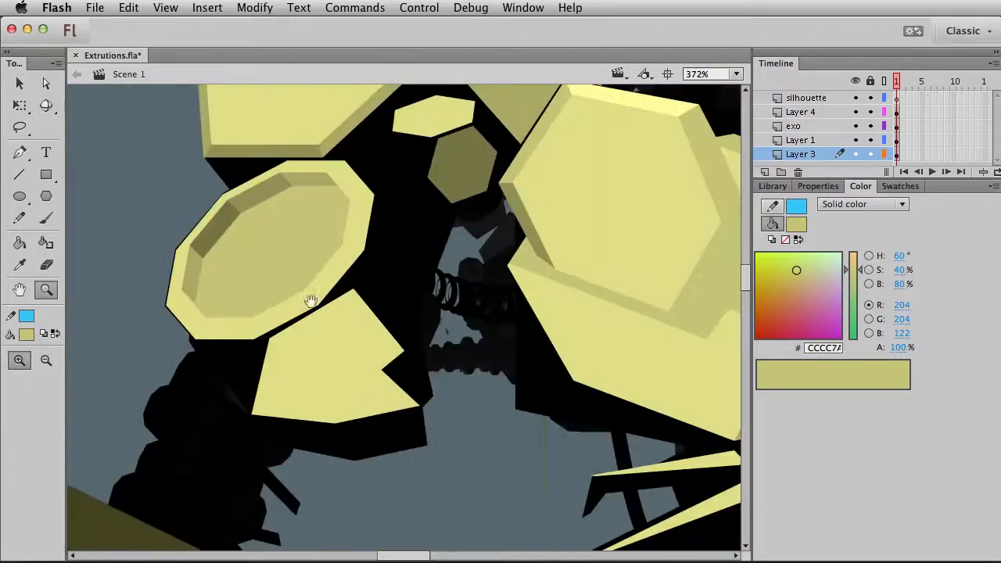
pyautogui.click(369, 337)
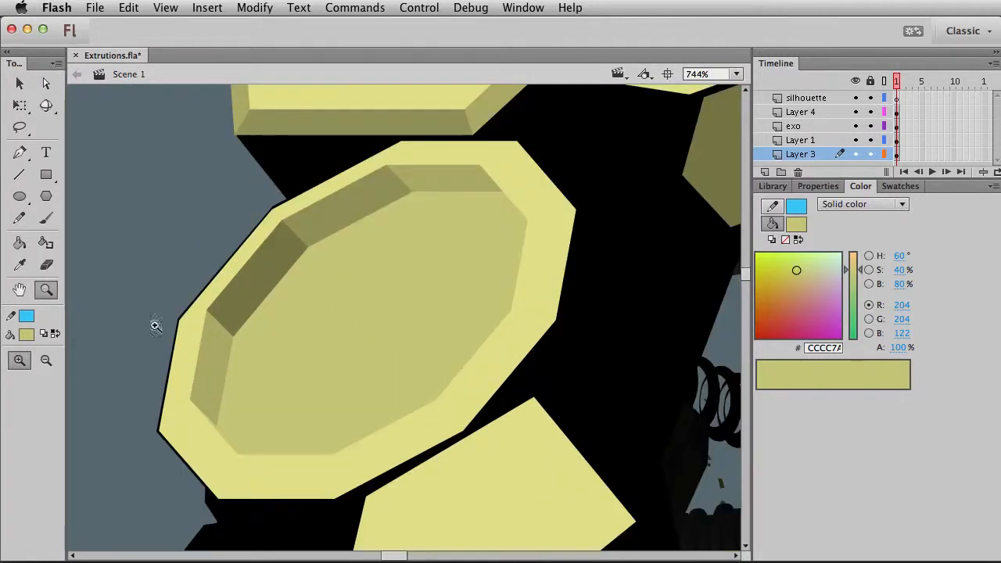
pyautogui.keyDown('alt'); pyautogui.click(352, 368); pyautogui.keyUp('alt')
pyautogui.keyDown('alt'); pyautogui.click(387, 337); pyautogui.keyUp('alt')
pyautogui.moveTo(317, 240); pyautogui.dragTo(534, 429)
pyautogui.press('space')
pyautogui.moveTo(340, 342); pyautogui.dragTo(302, 380)
pyautogui.click(353, 323)
# Step: Open the oval arm plate symbol and paste a copy of its outer rim onto a new layer
pyautogui.press('v')
pyautogui.doubleClick(402, 268)
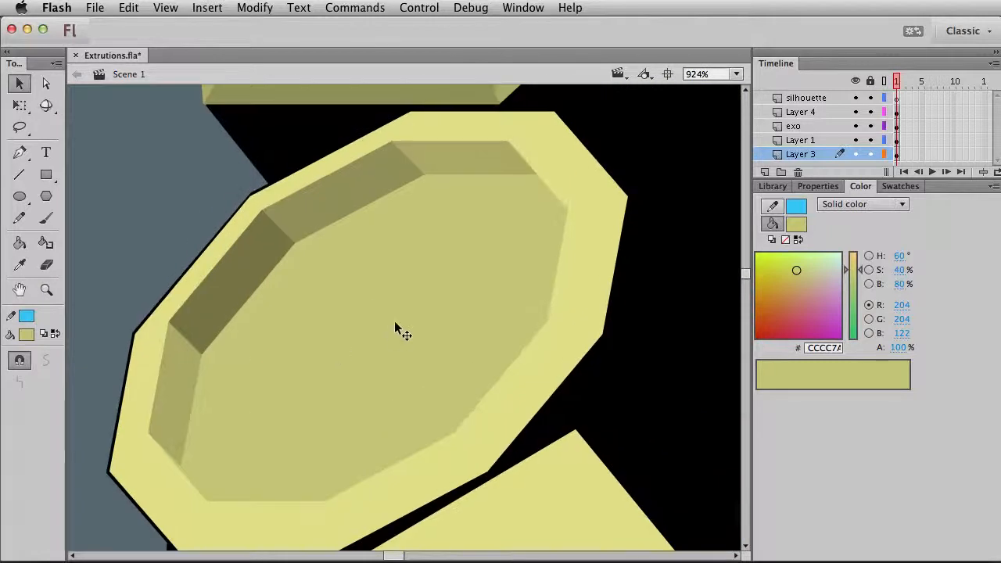
pyautogui.click(482, 270)
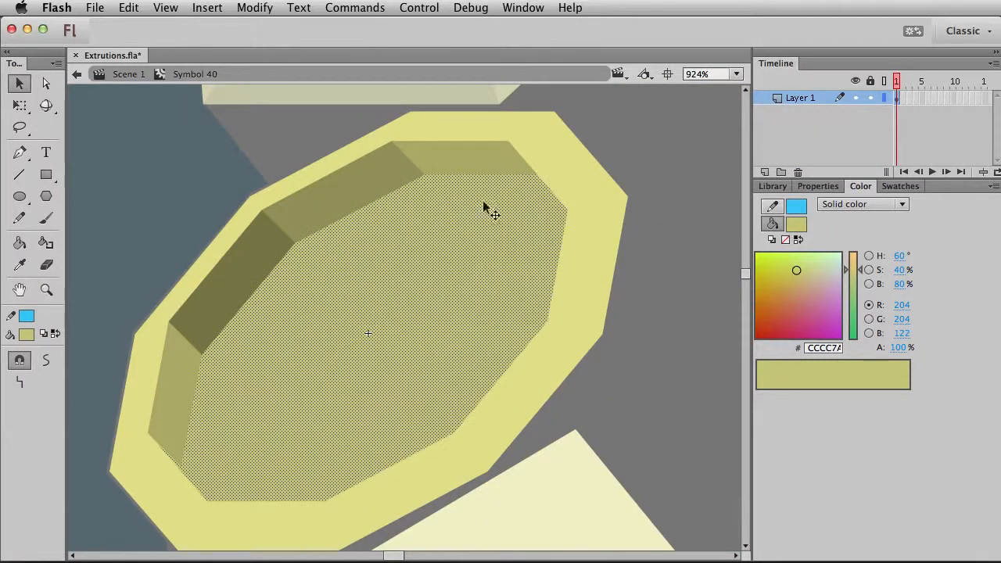
pyautogui.click(425, 138)
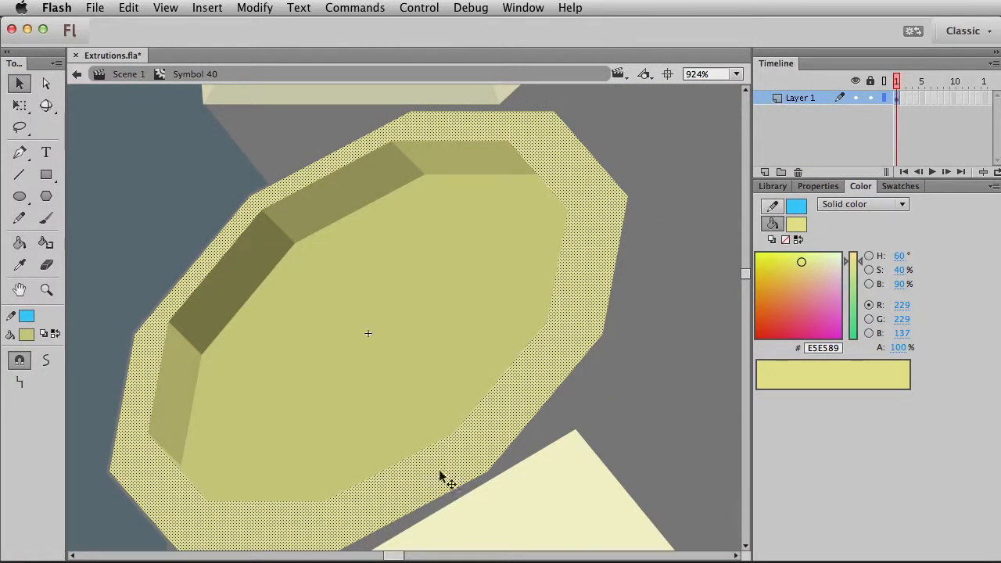
pyautogui.click(765, 172)
pyautogui.click(46, 290)
pyautogui.keyDown('alt'); pyautogui.click(310, 378); pyautogui.keyUp('alt')
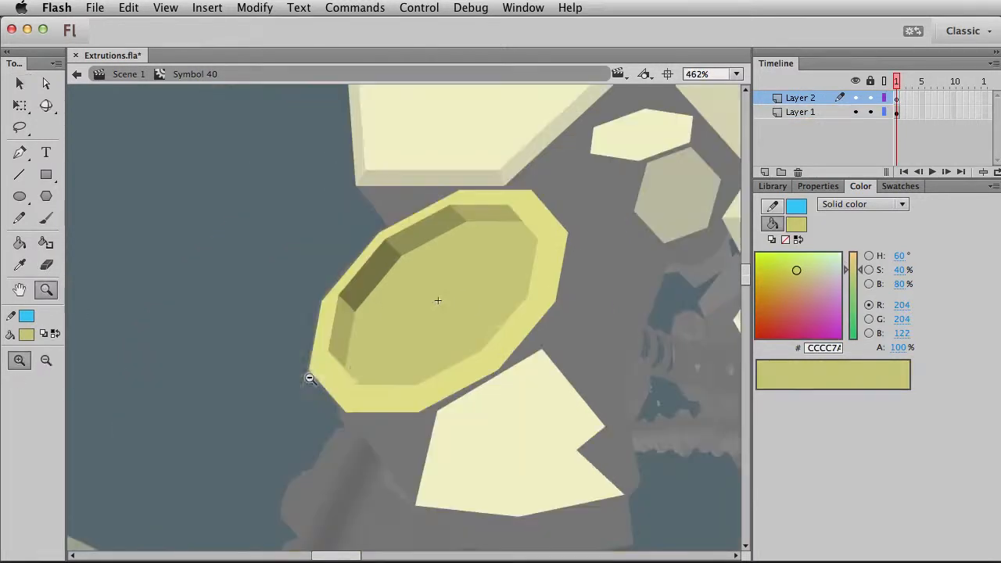
pyautogui.hscroll(5, 310, 378)
pyautogui.press('super+v')
# Step: Scale the pasted rim down proportionally and centre it inside the recess with small nudges up and to the right
pyautogui.press('q')
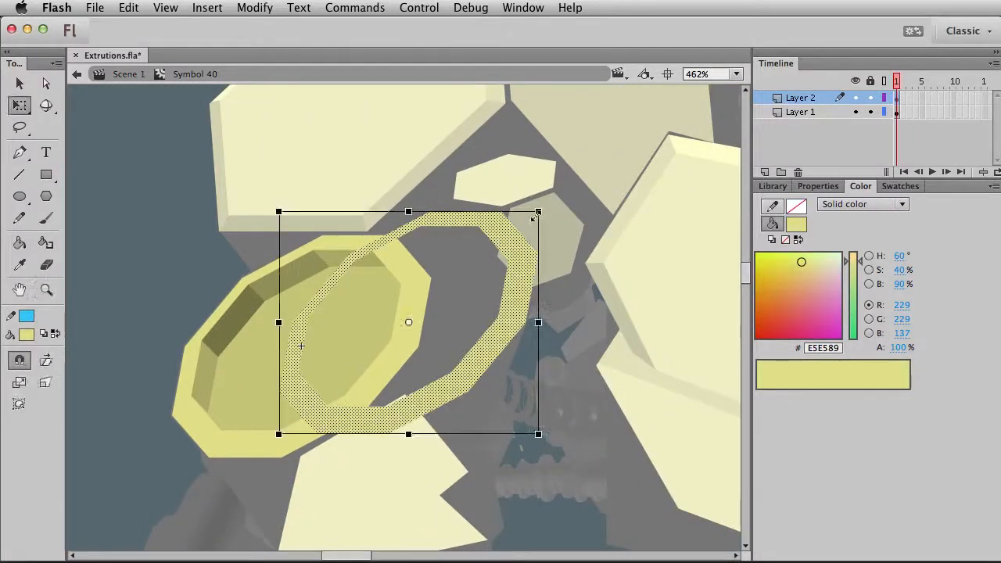
pyautogui.moveTo(538, 211); pyautogui.dragTo(503, 235)
pyautogui.press('v')
pyautogui.moveTo(465, 261); pyautogui.dragTo(352, 279)
pyautogui.press('q')
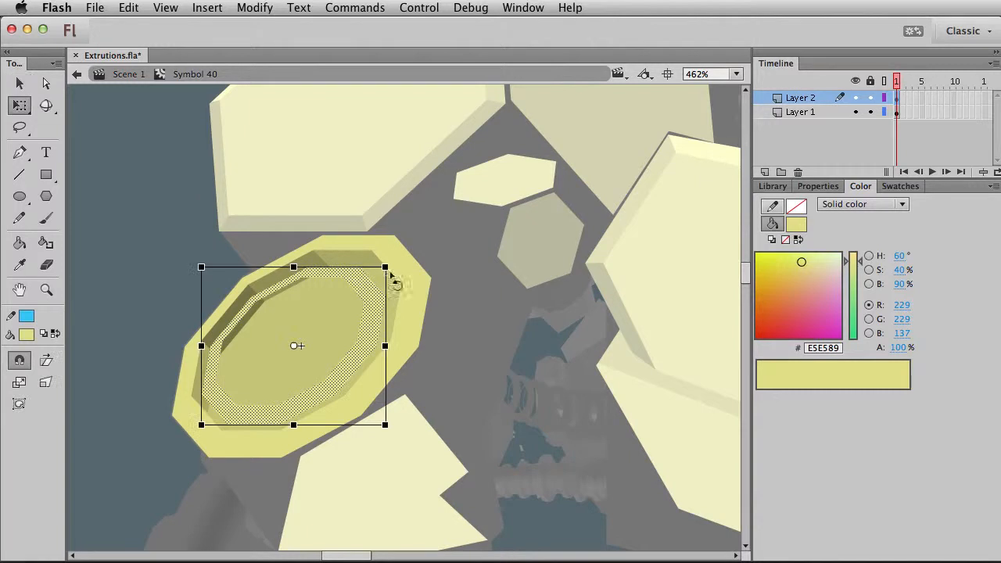
pyautogui.press('Up')
pyautogui.press('Up')
pyautogui.press('Up')
pyautogui.press('Right')
pyautogui.press('Right')
pyautogui.press('Right')
pyautogui.press('v')
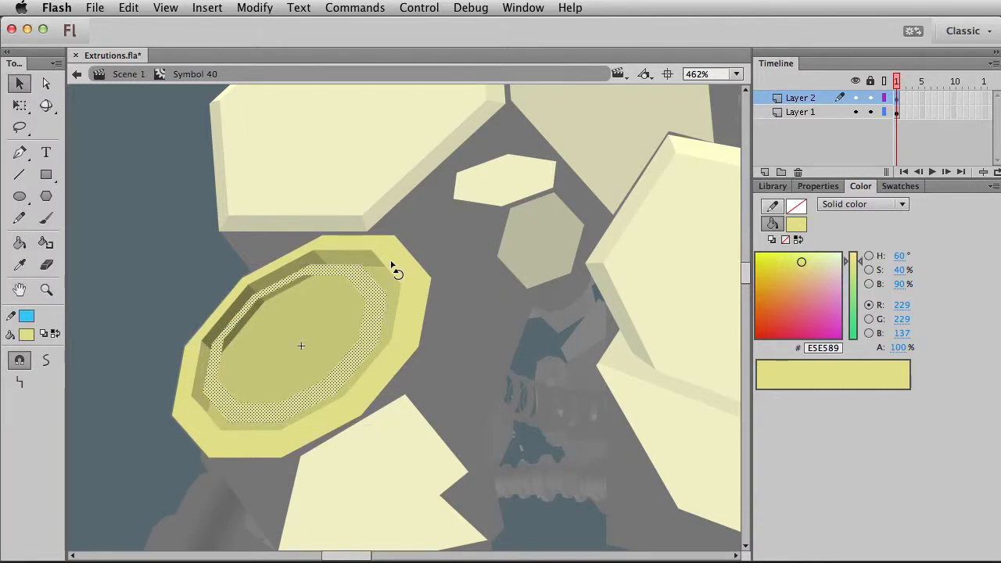
# Step: Fill the inside of the smaller rim with E5E589 and return to the main scene at 100% zoom
pyautogui.click(162, 260)
pyautogui.press('k')
pyautogui.click(311, 344)
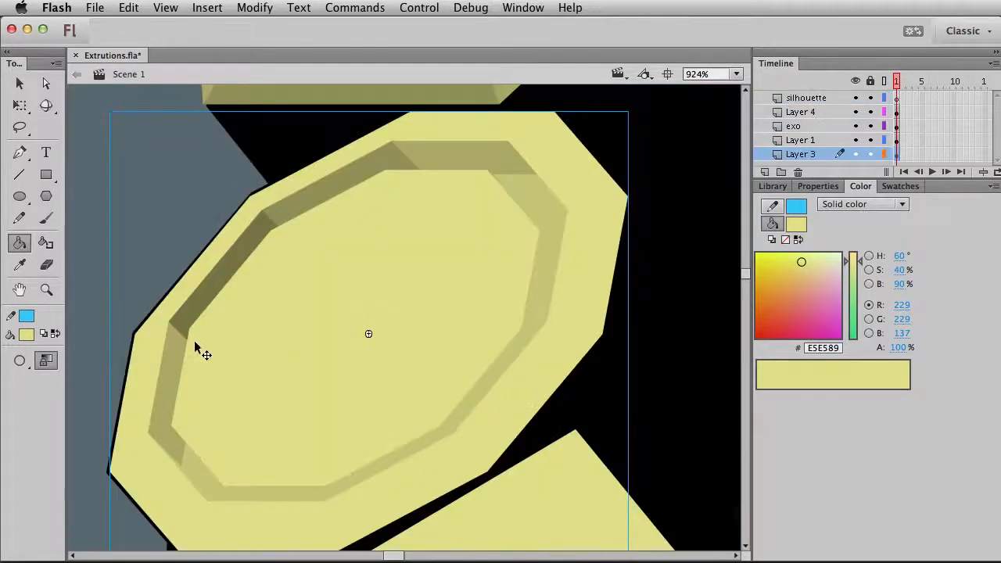
pyautogui.press('super+1')
pyautogui.moveTo(404, 406); pyautogui.dragTo(280, 414)
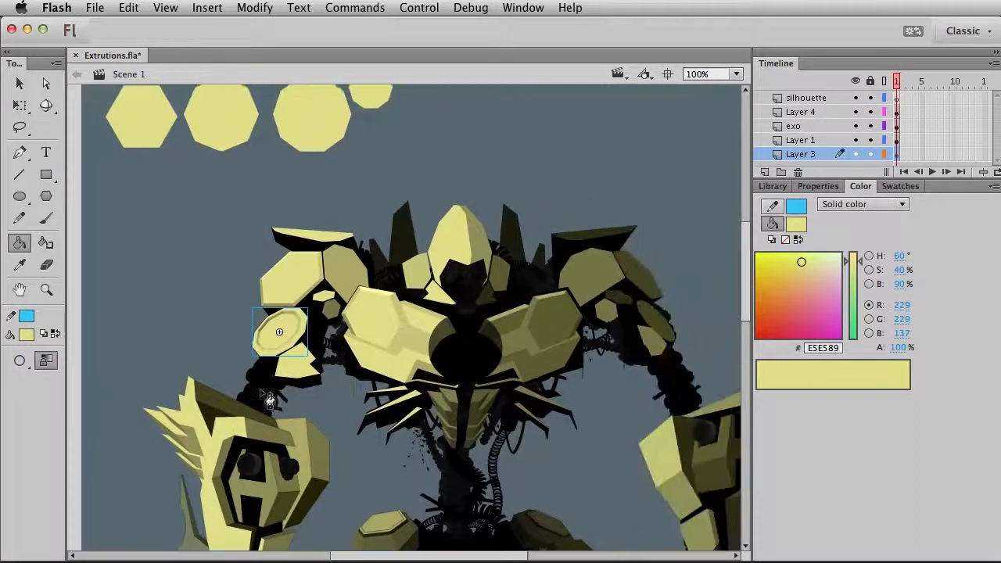
pyautogui.press('v')
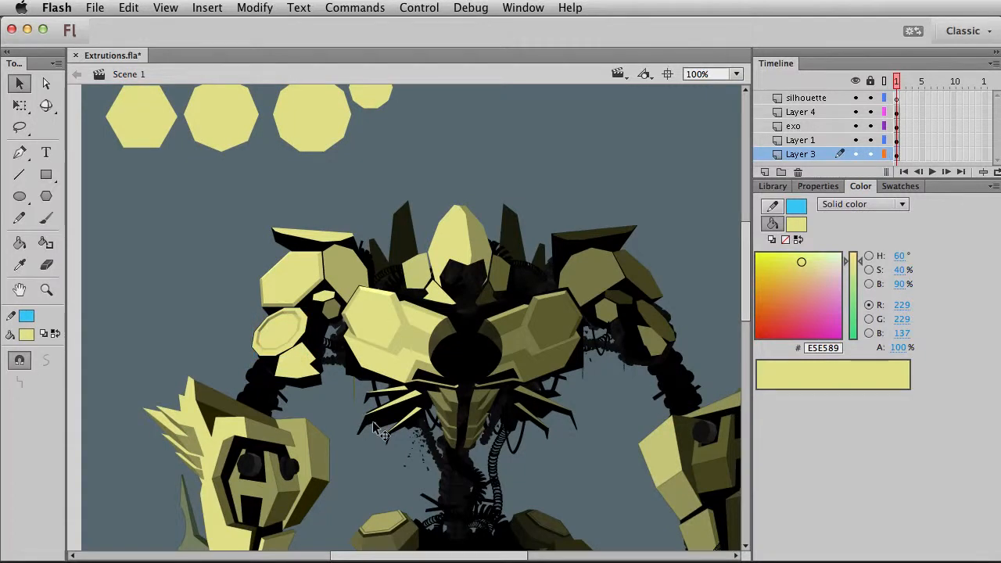
# Step: Open the oval arm plate symbol and convert its raised centre shape to a Movie Clip symbol with the default name
pyautogui.doubleClick(295, 336)
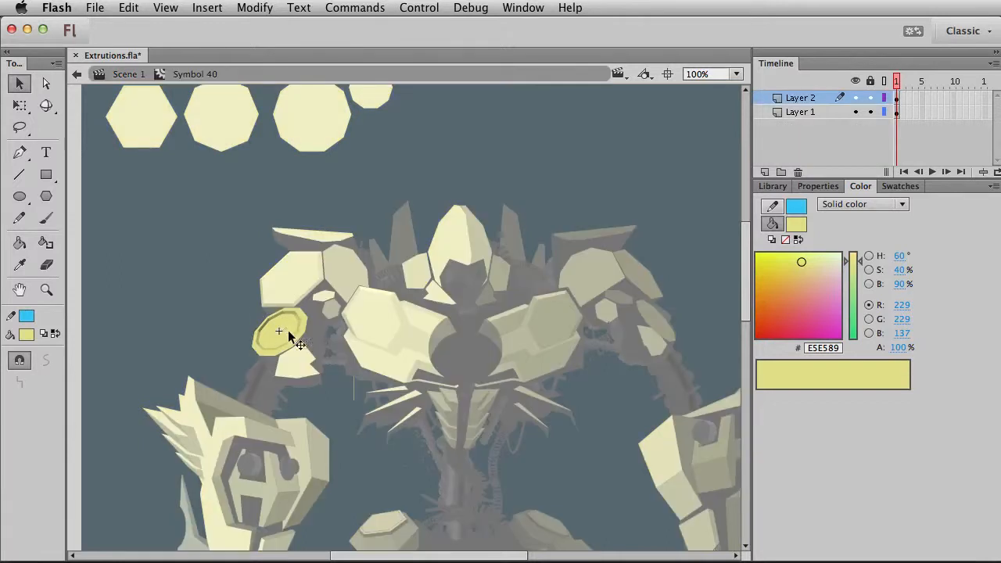
pyautogui.click(295, 335)
pyautogui.press('F8')
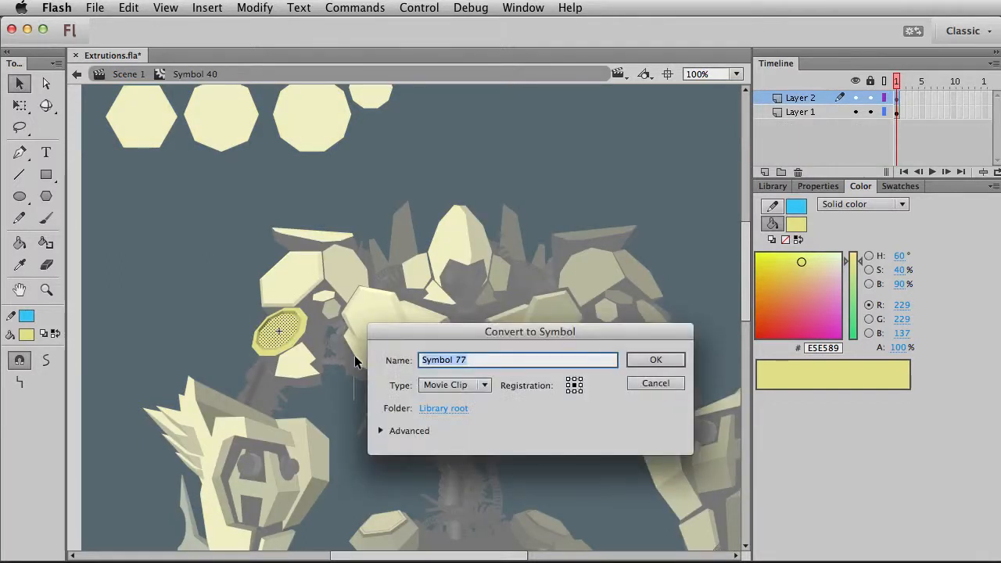
pyautogui.press('Return')
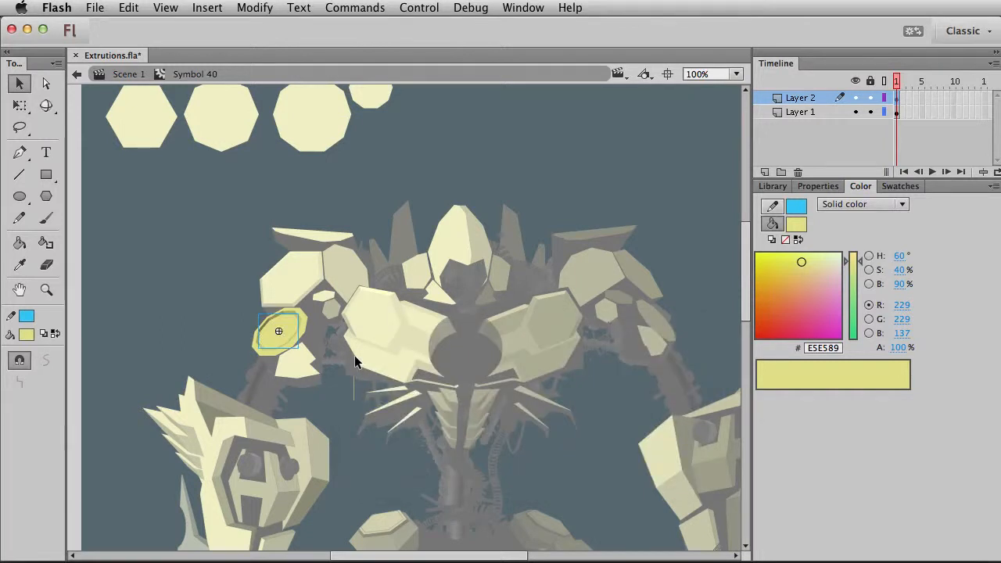
# Step: Add a Drop Shadow filter to the raised centre movie clip of the oval arm plate
pyautogui.click(818, 186)
pyautogui.click(773, 186)
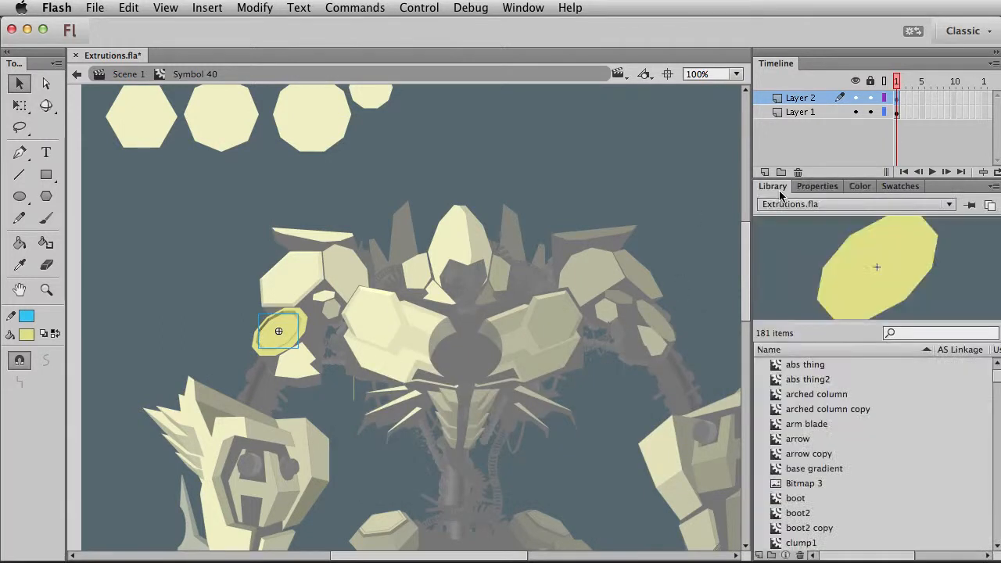
pyautogui.click(817, 186)
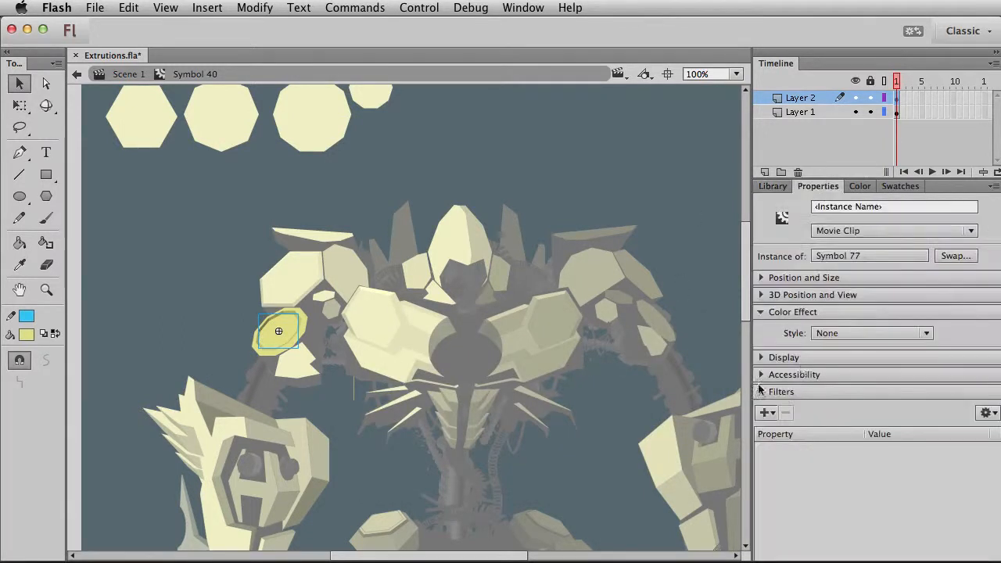
pyautogui.click(764, 412)
pyautogui.click(800, 431)
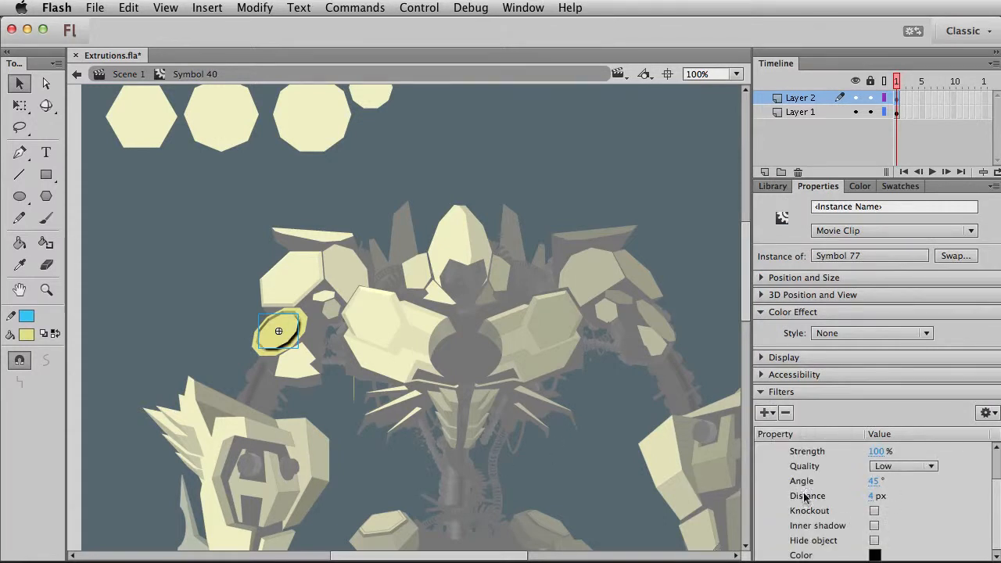
# Step: Set the raised centre's drop shadow to 2 px horizontal blur, 2 px vertical blur and 2 px distance
pyautogui.scroll(2, 939, 485)
pyautogui.click(875, 465)
pyautogui.write('2')
pyautogui.press('Return')
pyautogui.click(874, 479)
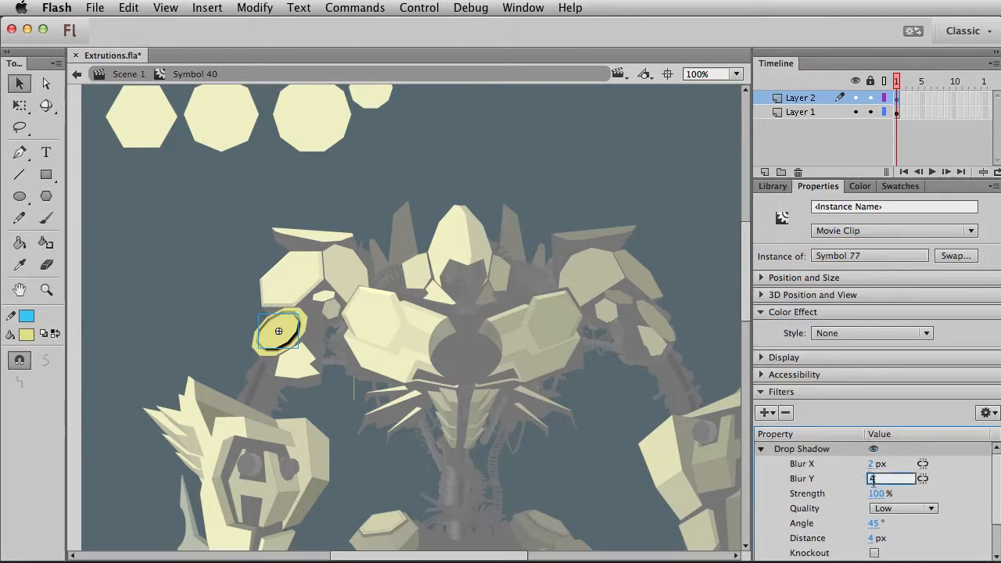
pyautogui.write('2')
pyautogui.press('Tab')
pyautogui.click(872, 539)
pyautogui.write('2')
pyautogui.press('Return')
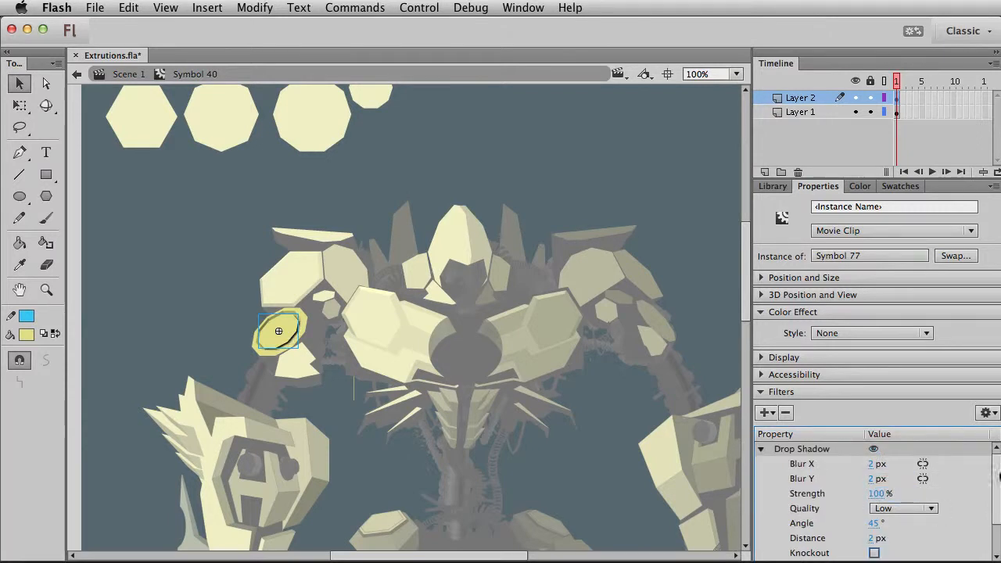
# Step: Reduce the drop shadow's strength to 55% and deselect the raised centre
pyautogui.scroll(-2, 876, 500)
pyautogui.click(876, 450)
pyautogui.moveTo(879, 452); pyautogui.dragTo(857, 455)
pyautogui.click(396, 447)
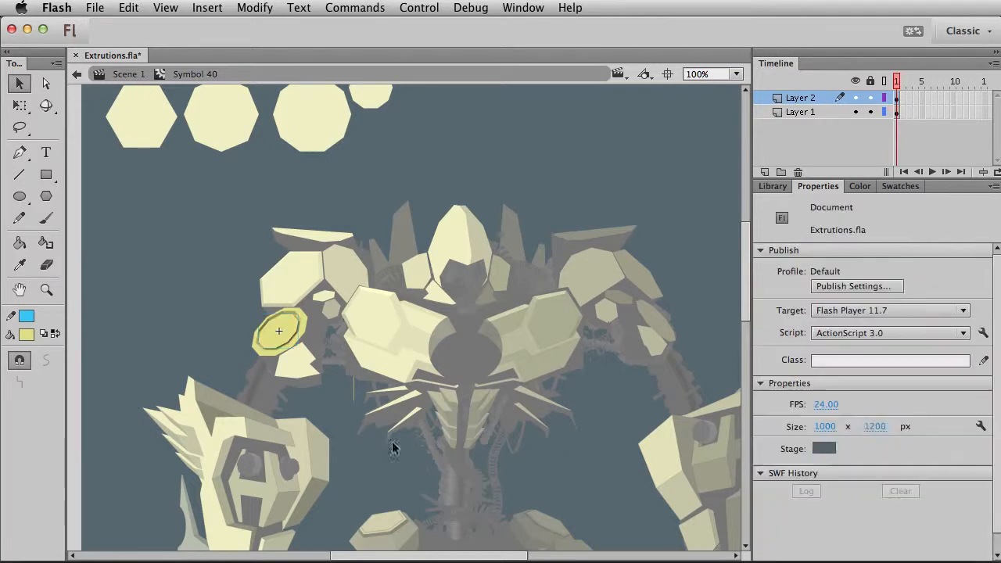
# Step: Select the raised centre of the oval arm plate and nudge it slightly up and to the left within the recess
pyautogui.click(46, 289)
pyautogui.moveTo(243, 277); pyautogui.dragTo(442, 452)
pyautogui.press('v')
pyautogui.hscroll(-2, 352, 328)
pyautogui.scroll(1, 353, 329)
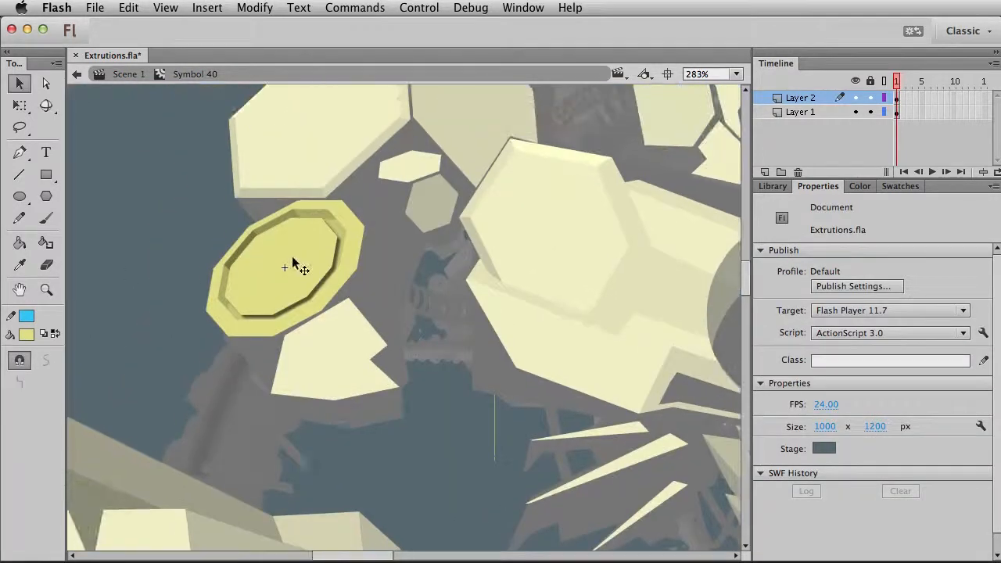
pyautogui.click(294, 258)
pyautogui.press('Down')
pyautogui.press('Down')
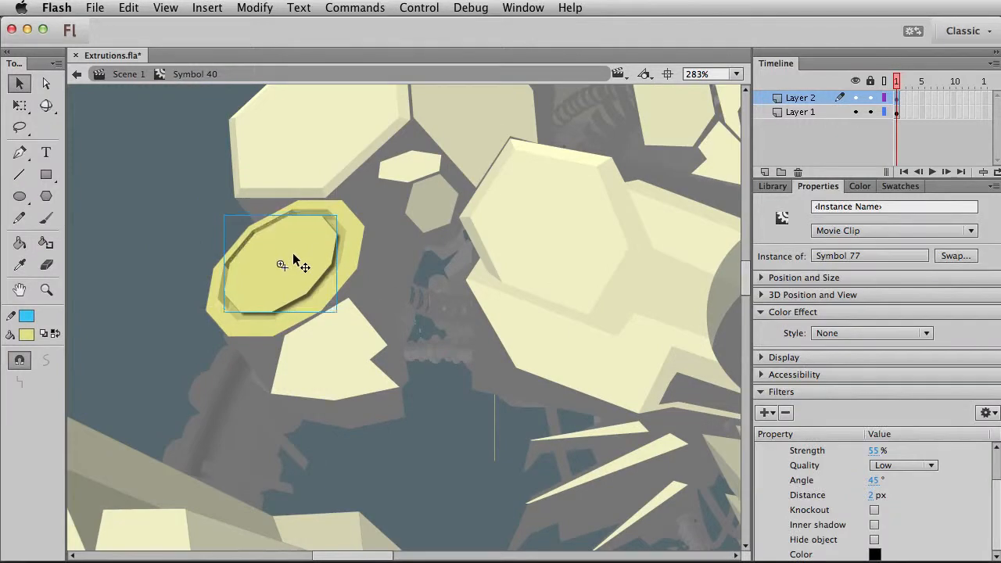
# Step: Scale the raised centre down slightly with Free Transform and re-centre it inside the recess
pyautogui.press('q')
pyautogui.moveTo(347, 223); pyautogui.dragTo(329, 222)
pyautogui.press('Up')
pyautogui.press('Up')
pyautogui.press('Up')
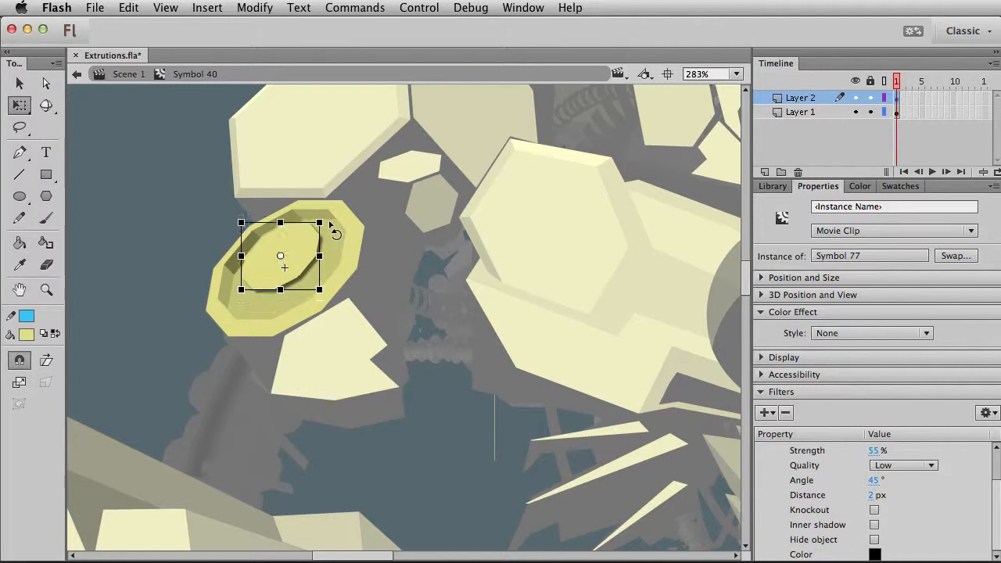
pyautogui.moveTo(320, 222); pyautogui.dragTo(330, 213)
pyautogui.hotkey('shift', 'Down')
pyautogui.press('Left')
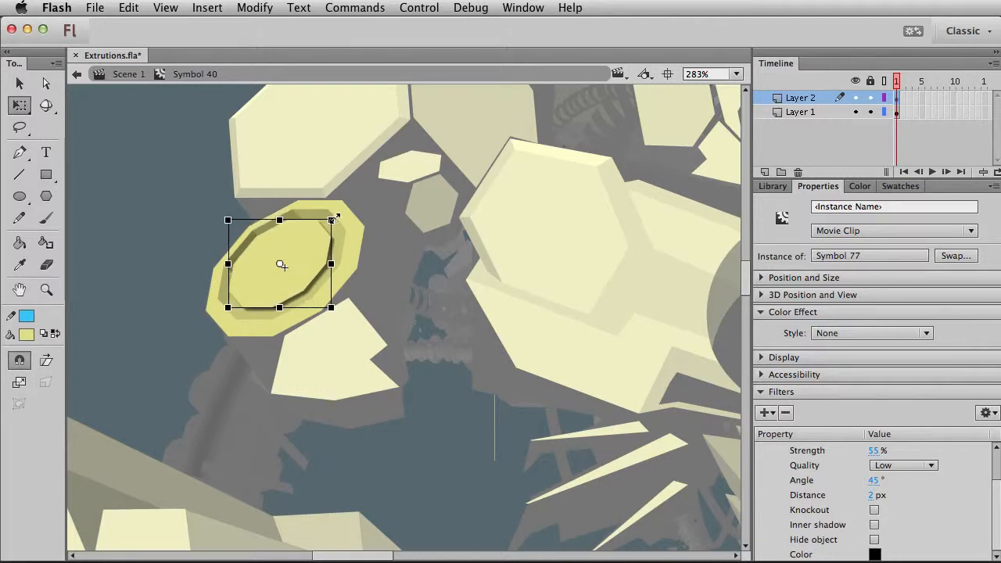
# Step: Return to the main scene at 100% zoom
pyautogui.press('v')
pyautogui.click(162, 238)
pyautogui.press('super+1')
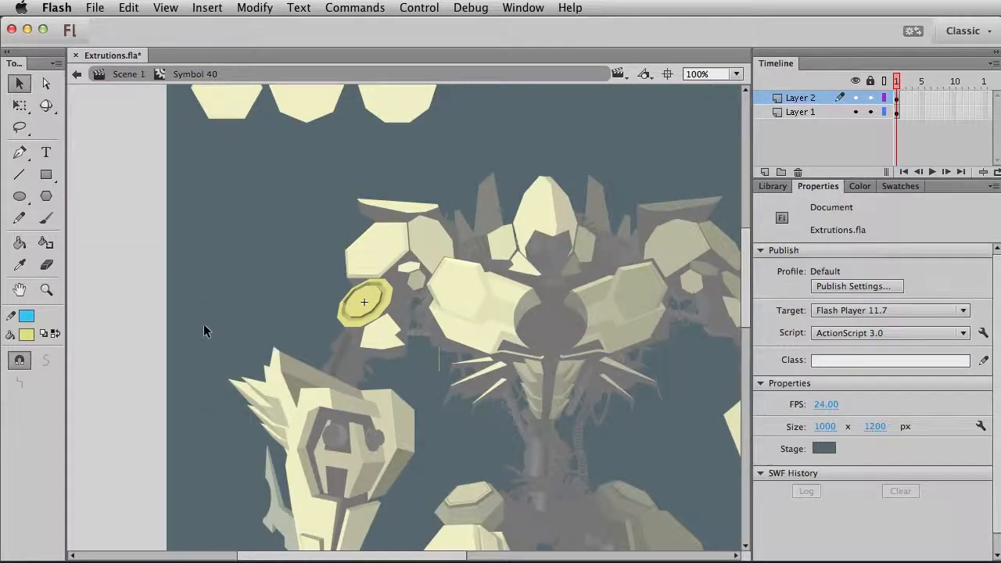
pyautogui.doubleClick(199, 327)
pyautogui.click(244, 275)
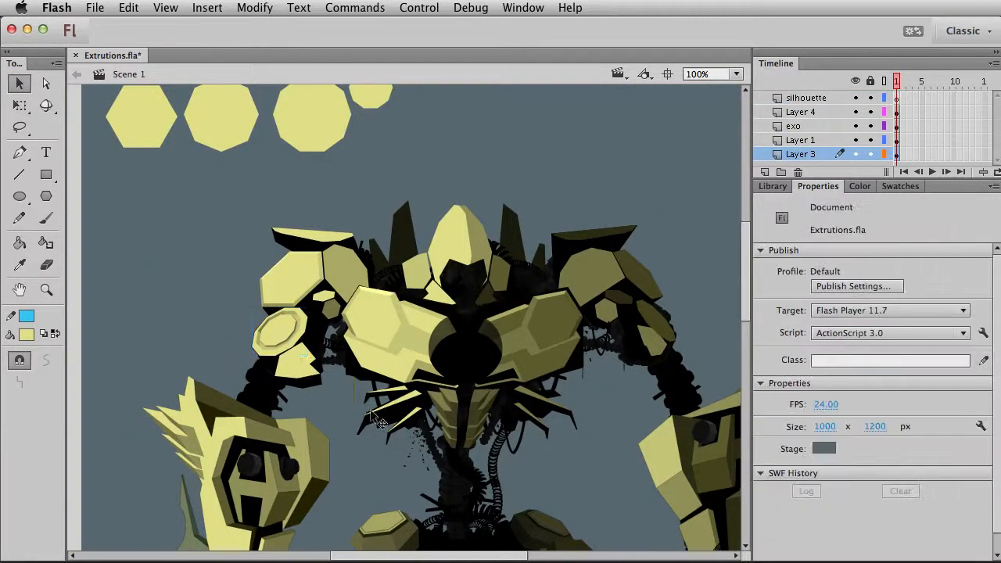
pyautogui.moveTo(438, 469); pyautogui.dragTo(384, 405)
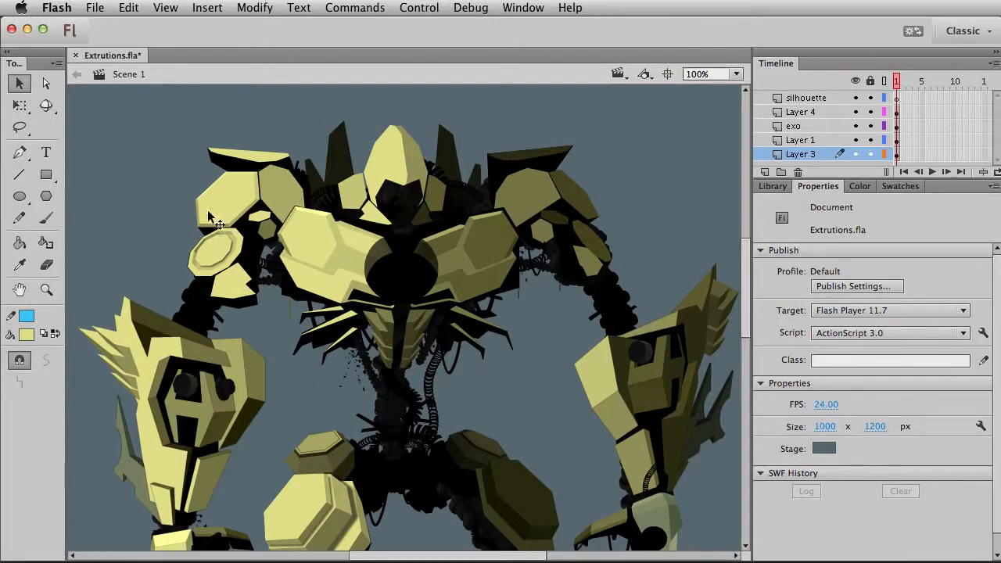
# Step: Reopen the oval arm plate symbol, remove the Drop Shadow filter from its raised centre, and return to the main scene
pyautogui.doubleClick(224, 252)
pyautogui.click(215, 250)
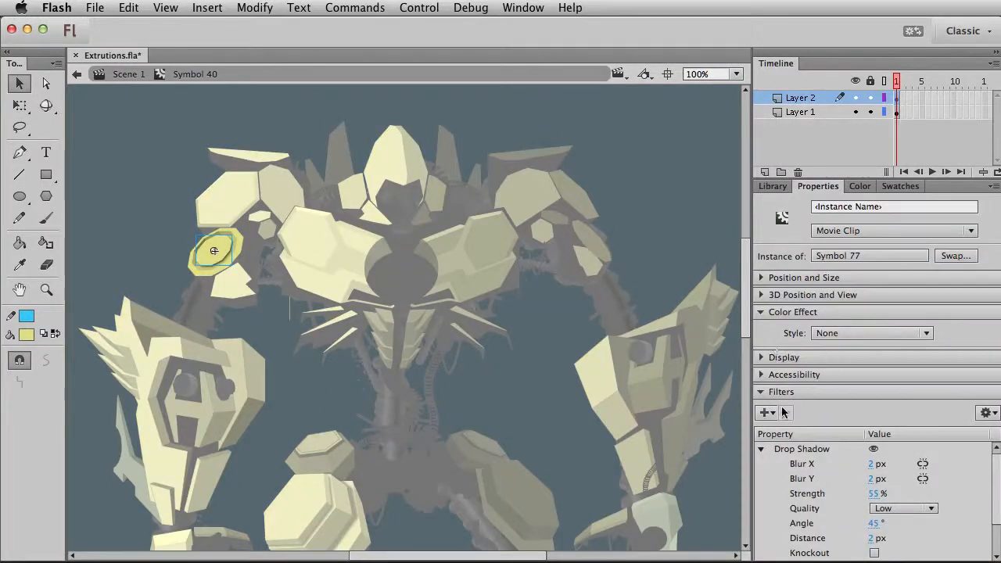
pyautogui.click(798, 449)
pyautogui.click(786, 412)
pyautogui.click(335, 356)
pyautogui.doubleClick(335, 354)
pyautogui.click(329, 353)
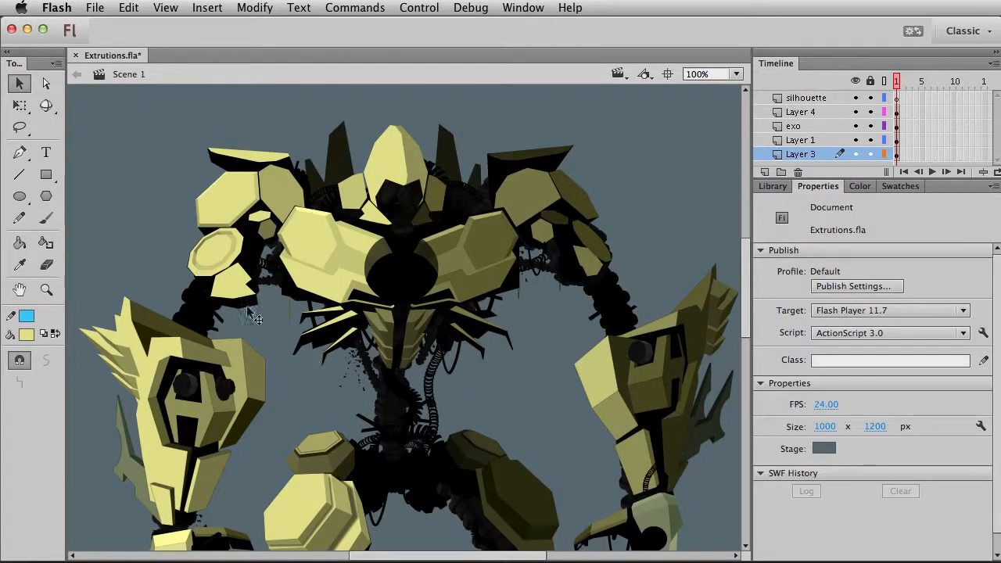
pyautogui.click(291, 184)
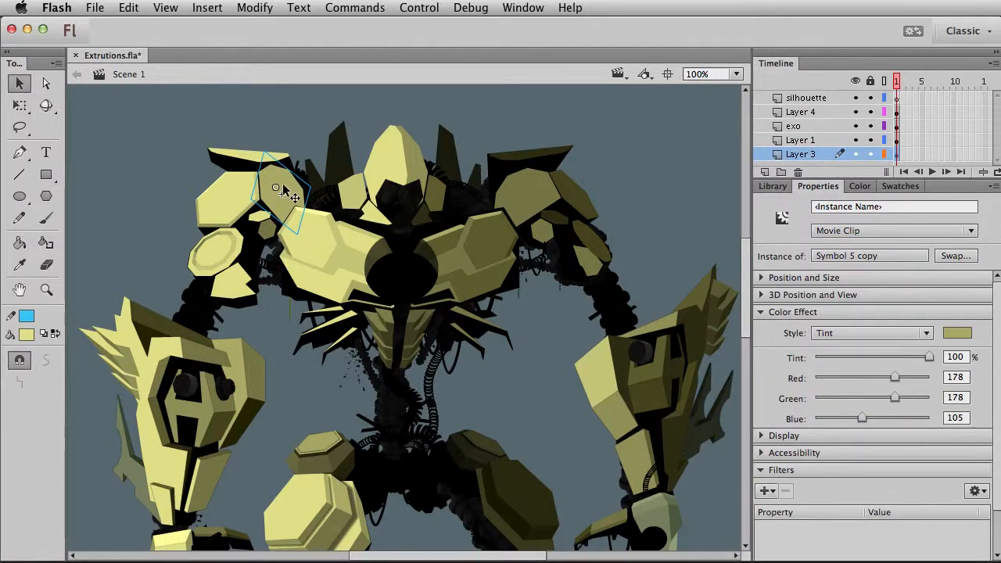
pyautogui.doubleClick(283, 190)
pyautogui.doubleClick(326, 189)
pyautogui.click(213, 258)
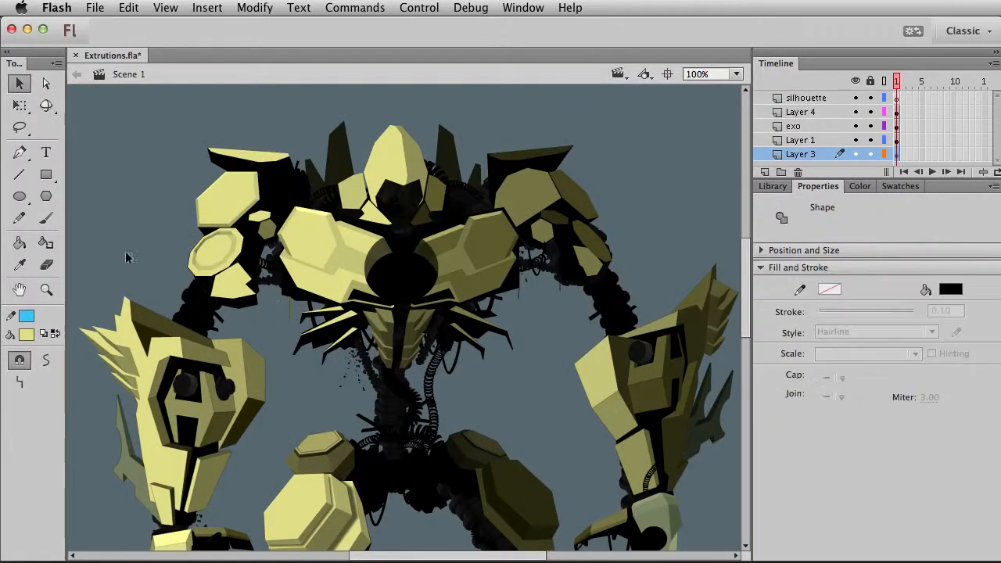
# Step: Duplicate the tinted inner shoulder plate's symbol, accepting the default name
pyautogui.click(281, 192)
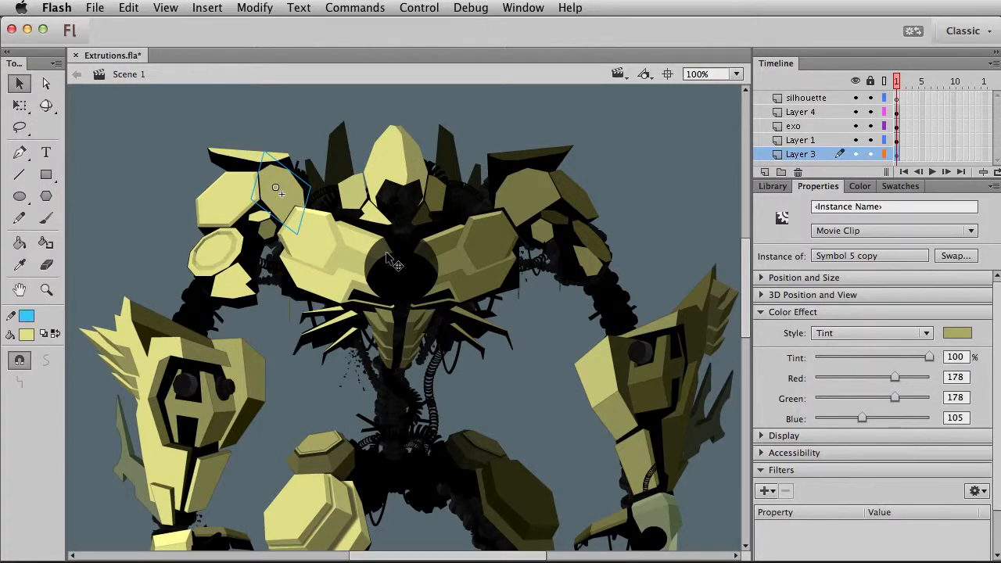
pyautogui.press('super+shift+d')
pyautogui.press('Return')
# Step: Open the duplicated shoulder plate symbol and fill its black shape with the olive swatch
pyautogui.doubleClick(280, 183)
pyautogui.click(20, 243)
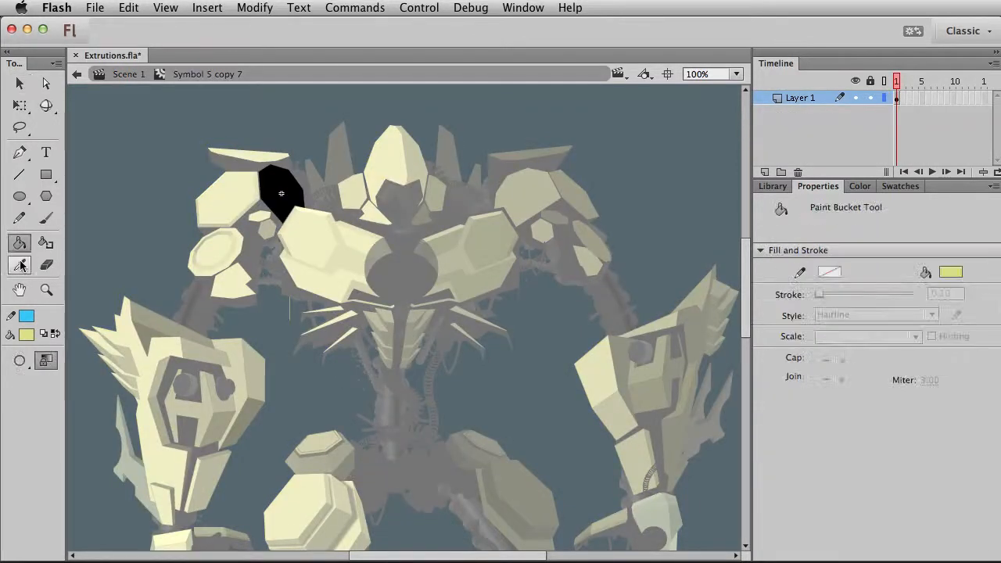
pyautogui.click(26, 335)
pyautogui.click(88, 503)
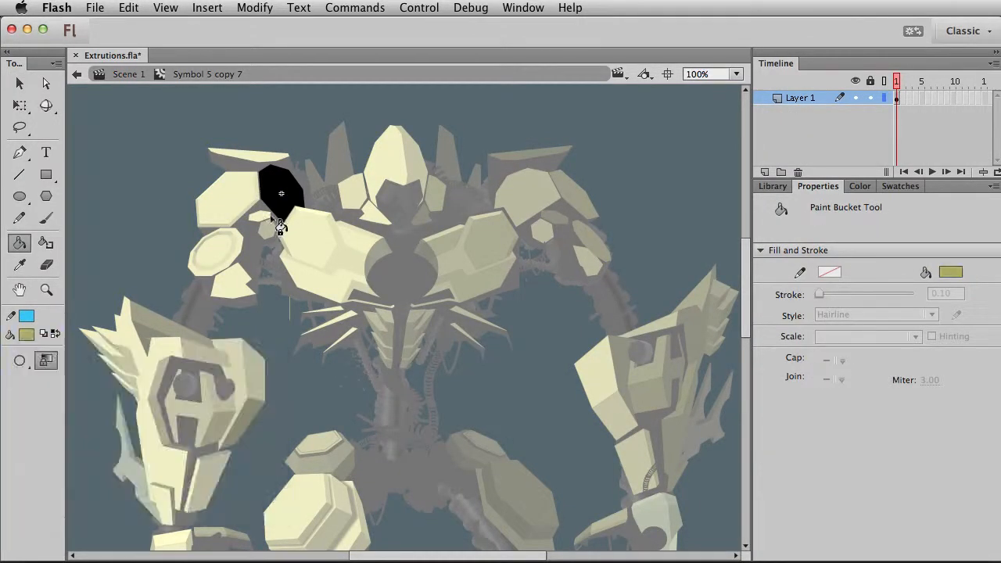
pyautogui.click(287, 213)
# Step: Return to the main scene and remove the tint colour effect from the inner shoulder plate
pyautogui.press('v')
pyautogui.doubleClick(299, 238)
pyautogui.click(868, 333)
pyautogui.click(864, 348)
pyautogui.click(306, 125)
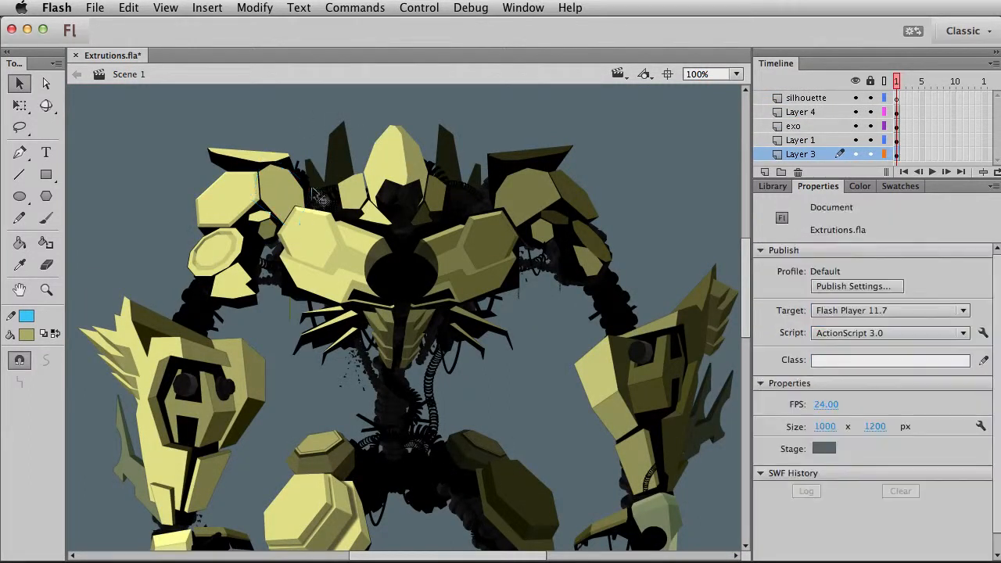
# Step: Open the inner shoulder plate symbol for close-up editing
pyautogui.doubleClick(284, 185)
pyautogui.click(45, 291)
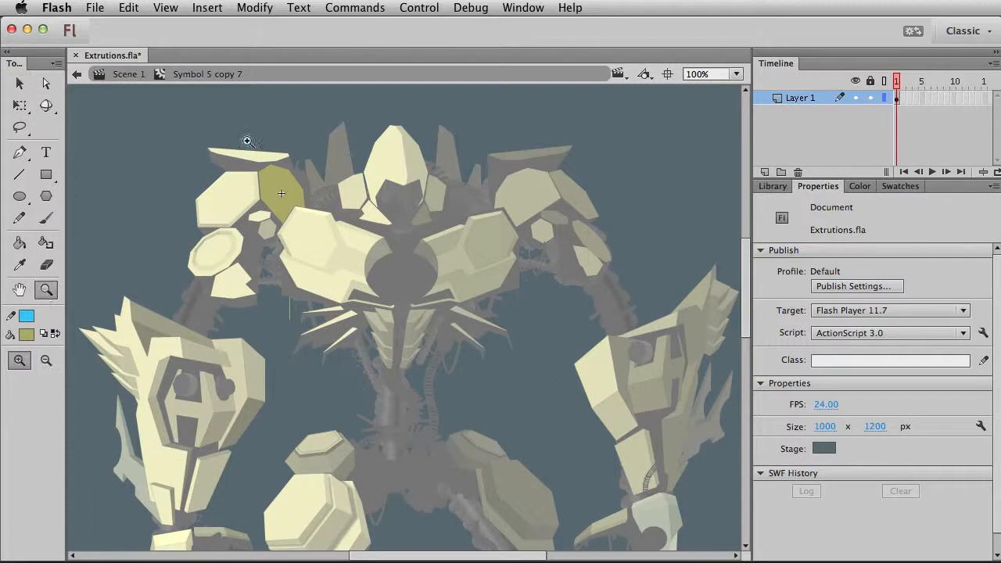
pyautogui.moveTo(244, 142); pyautogui.dragTo(362, 301)
pyautogui.moveTo(354, 226); pyautogui.dragTo(384, 263)
pyautogui.press('v')
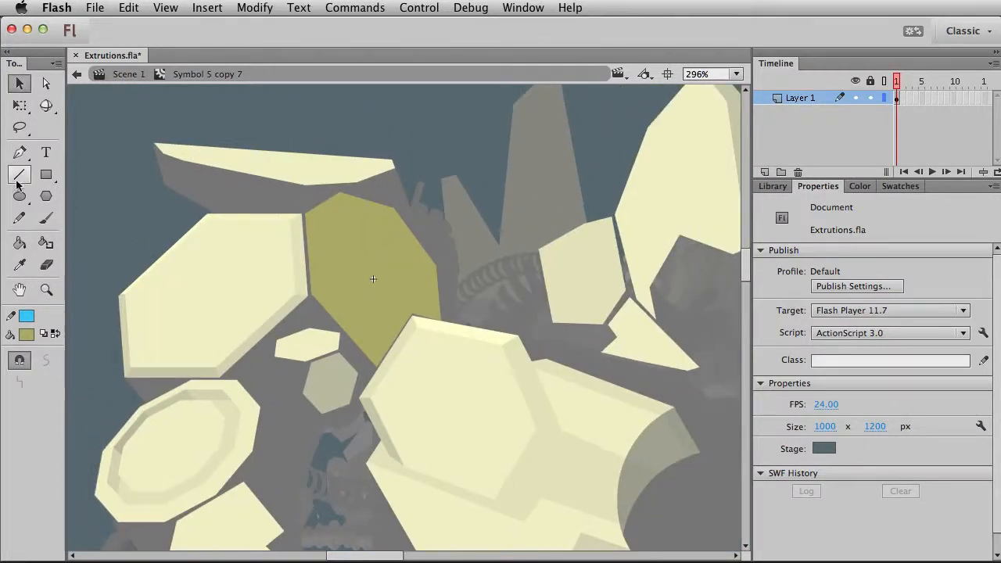
# Step: Try to draw inset bevel lines by hand along the inner shoulder plate's left edges with the Line tool
pyautogui.click(17, 178)
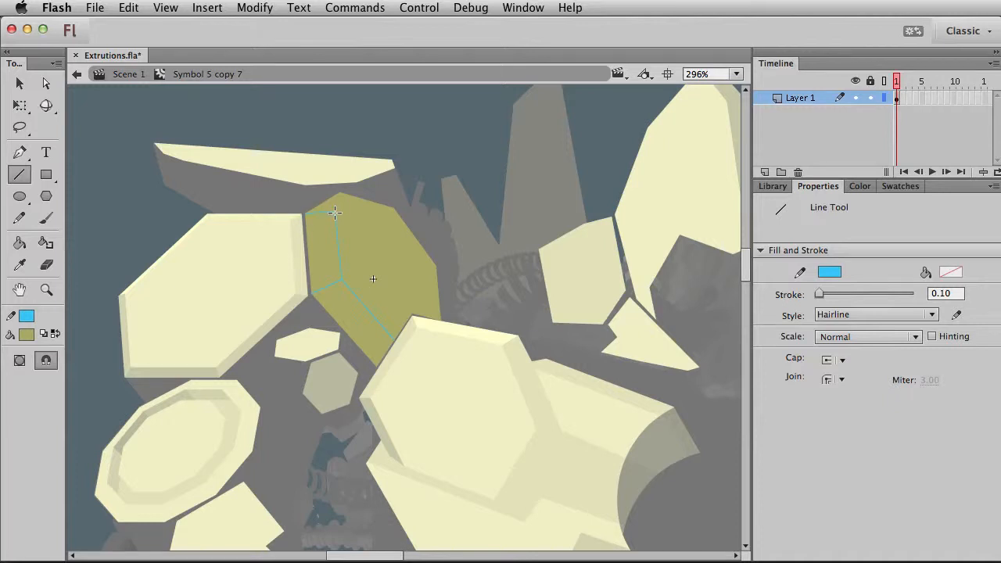
pyautogui.press('v')
pyautogui.doubleClick(391, 226)
pyautogui.press('Delete')
# Step: Outline the inner shoulder plate with a blue hairline using the Ink Bottle and select the whole outline
pyautogui.click(46, 243)
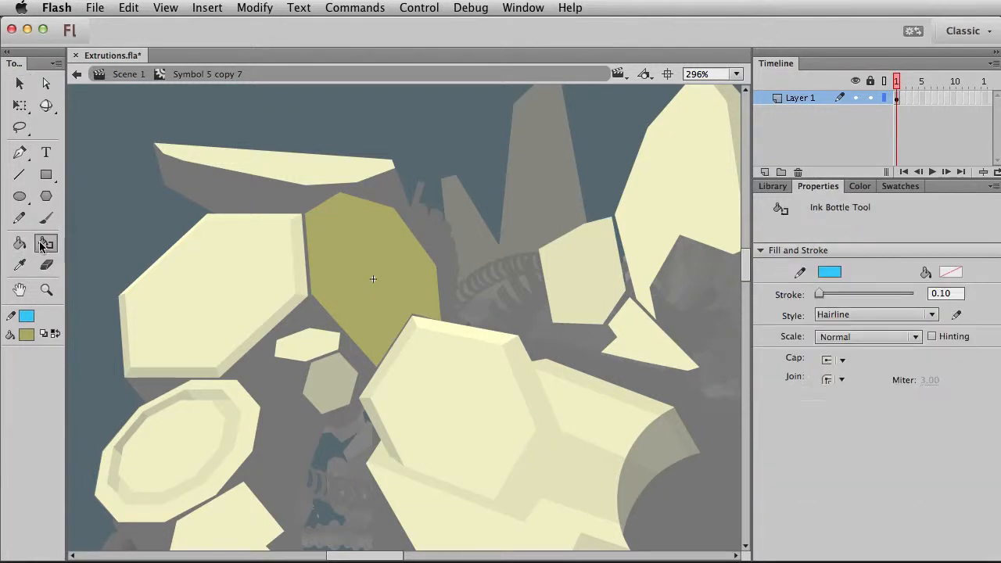
pyautogui.click(360, 311)
pyautogui.press('v')
pyautogui.click(328, 313)
pyautogui.click(346, 335)
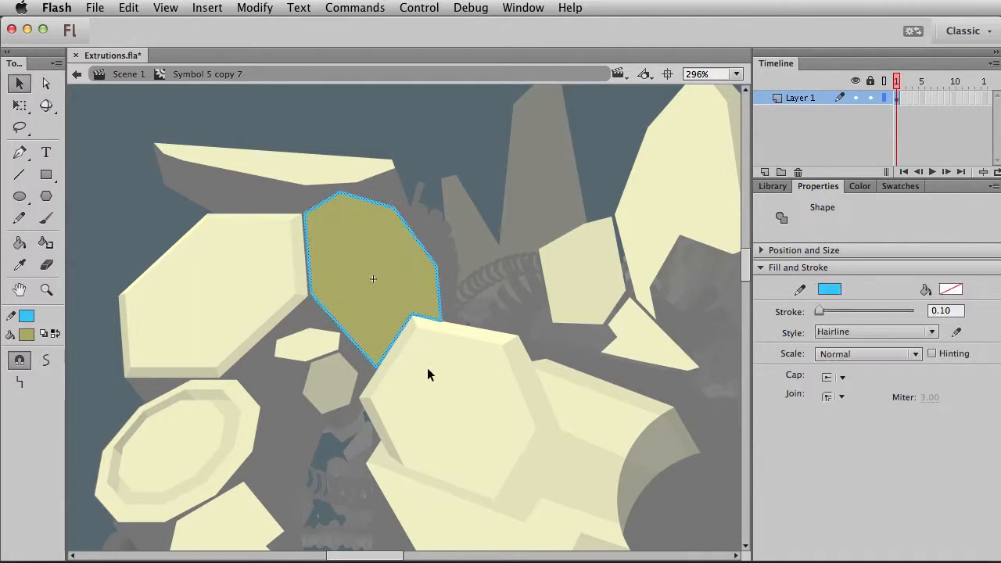
# Step: Scale down a copy of the plate's outline and shift it right and slightly up, leaving a bevel margin along the left edges
pyautogui.press('super+alt+s')
pyautogui.hotkey('shift', 'Right')
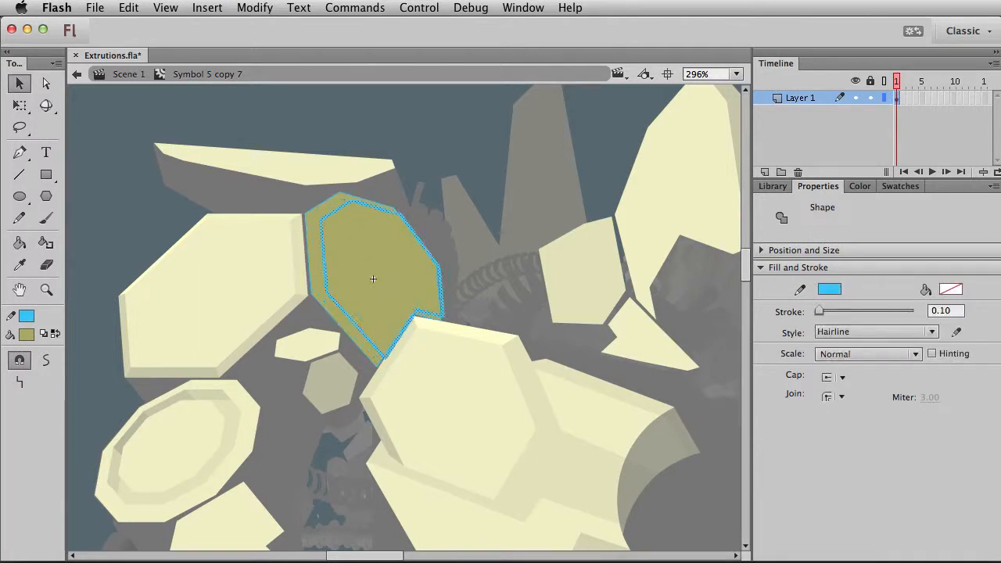
pyautogui.hotkey('shift', 'Right')
pyautogui.press('Up')
pyautogui.press('Up')
pyautogui.press('Up')
pyautogui.press('Up')
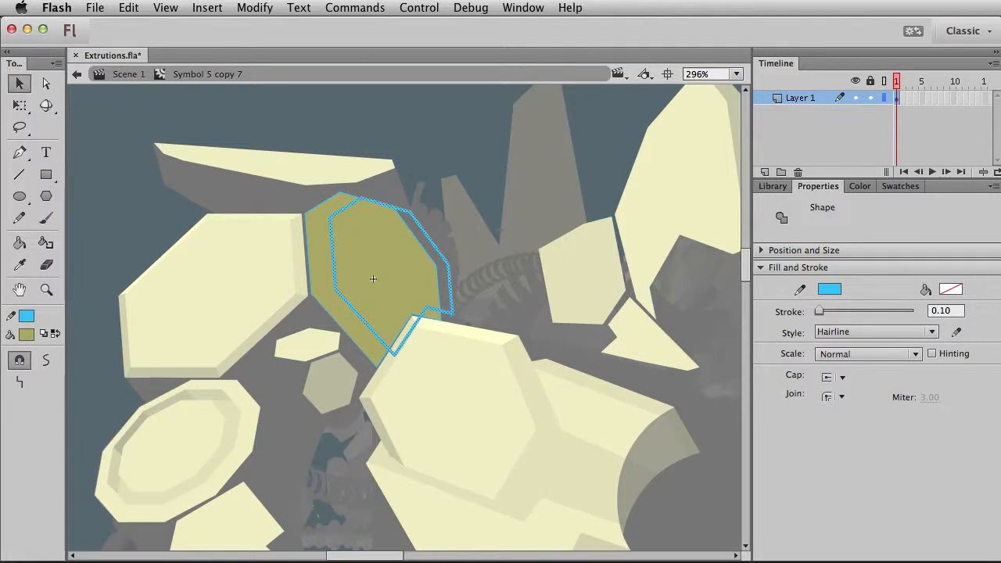
pyautogui.click(458, 308)
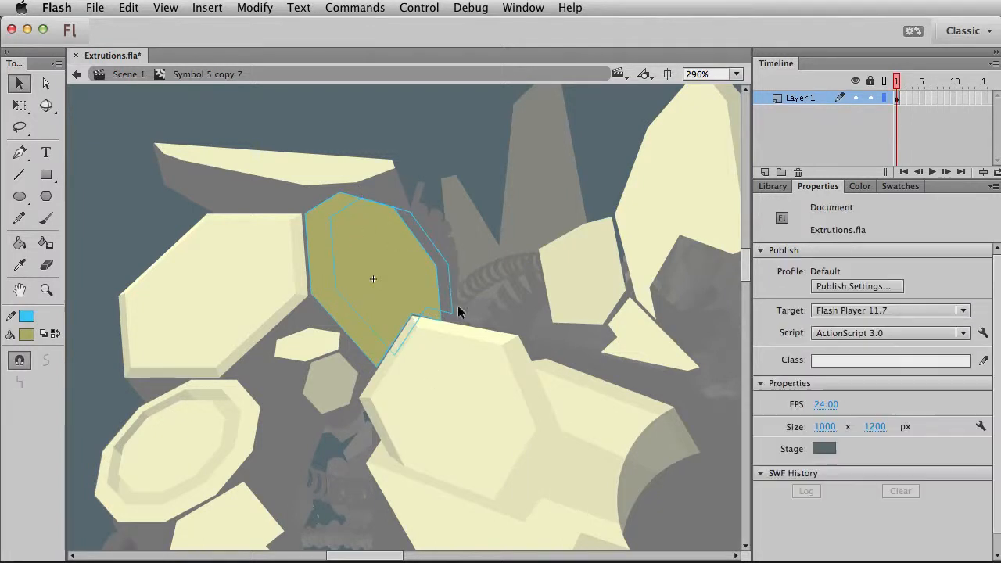
# Step: Connect the matching left-side corners of both outlines with lines and delete the inset segments overhanging the plate's right side
pyautogui.click(20, 174)
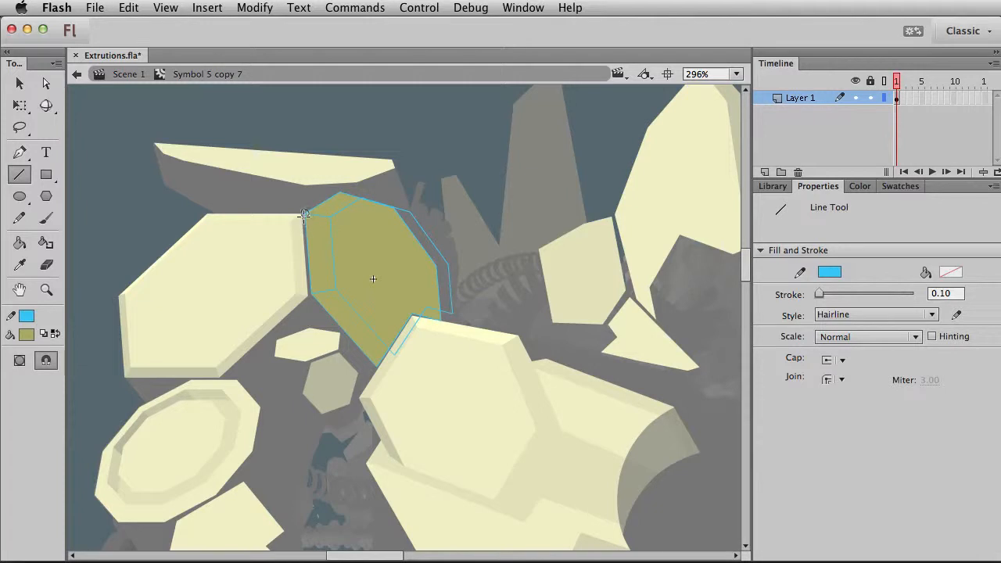
pyautogui.press('v')
pyautogui.click(407, 210)
pyautogui.click(426, 236)
pyautogui.click(438, 314)
pyautogui.press('Delete')
pyautogui.click(415, 317)
pyautogui.press('Delete')
pyautogui.click(422, 316)
pyautogui.press('Delete')
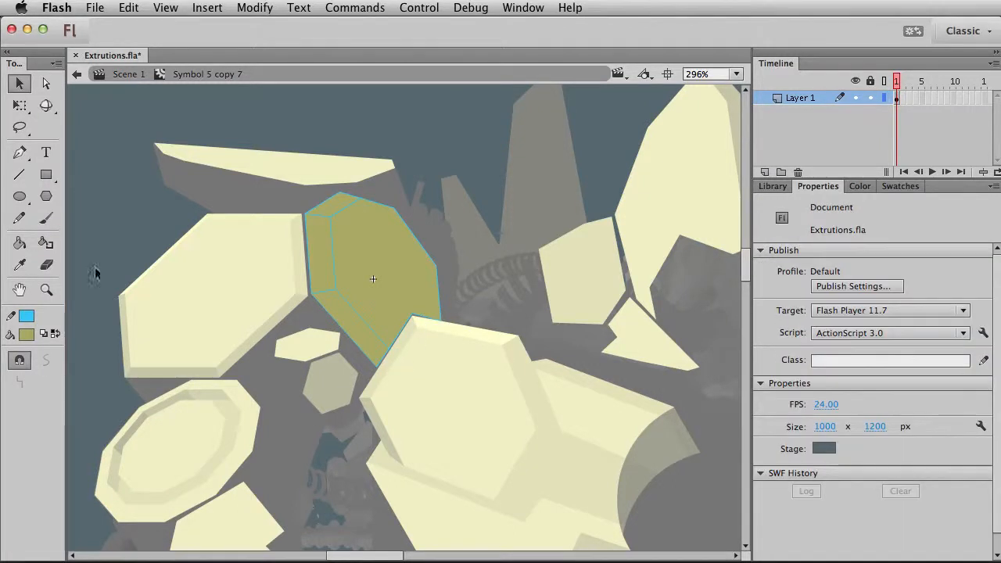
# Step: Fill the plate's left bevel facet with light yellow and its lower-left facet with a darker yellow
pyautogui.click(20, 242)
pyautogui.click(27, 334)
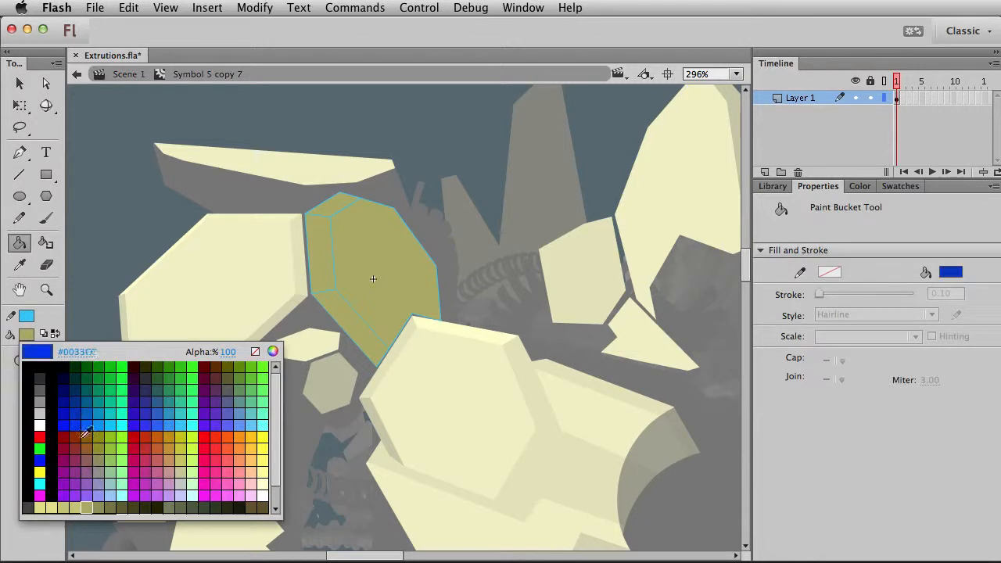
pyautogui.click(54, 505)
pyautogui.click(320, 254)
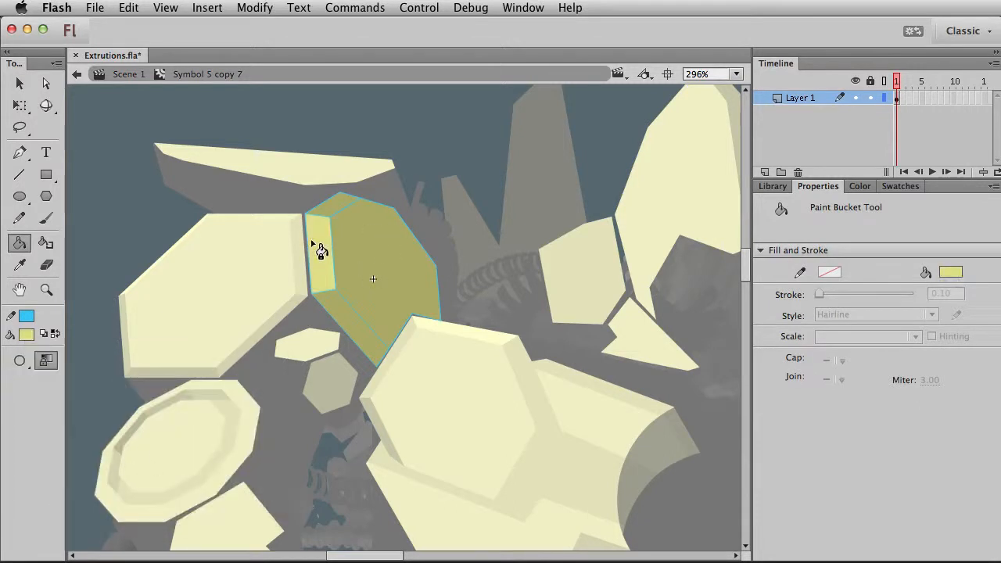
pyautogui.click(27, 333)
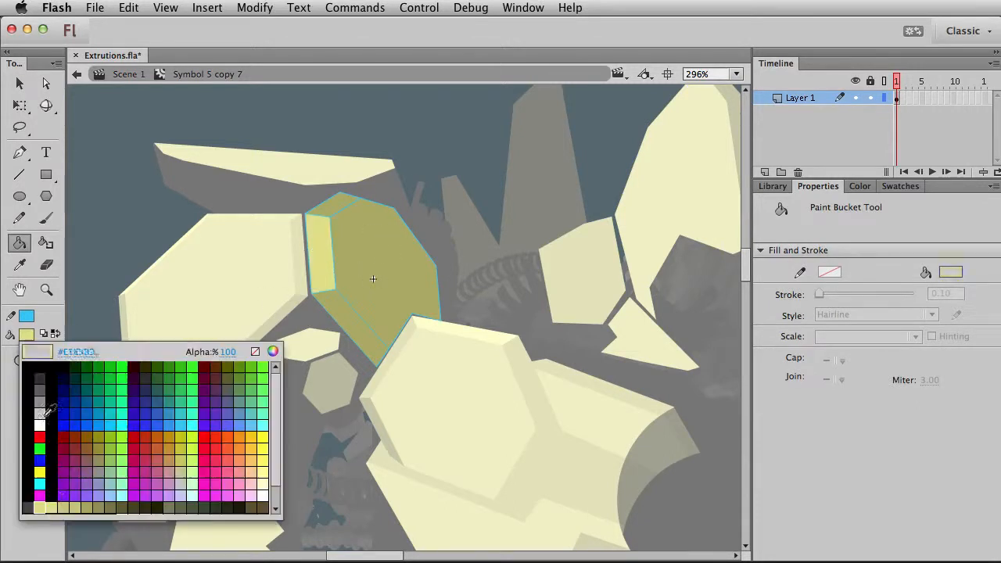
pyautogui.click(79, 505)
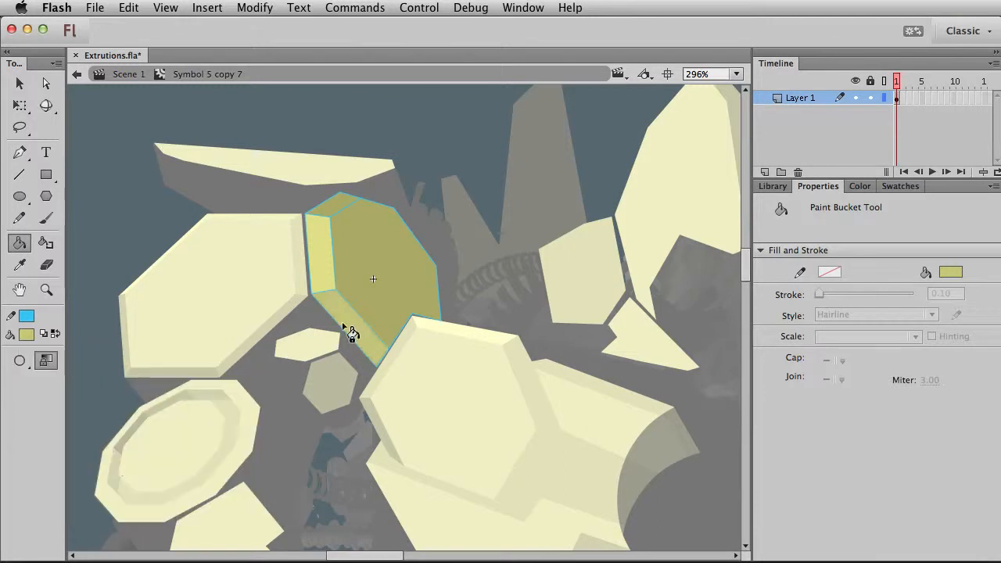
# Step: Fill the inner shoulder plate's upper-left bevel facet with bright yellow FFFF98 at 100% brightness and return to the main scene
pyautogui.click(27, 334)
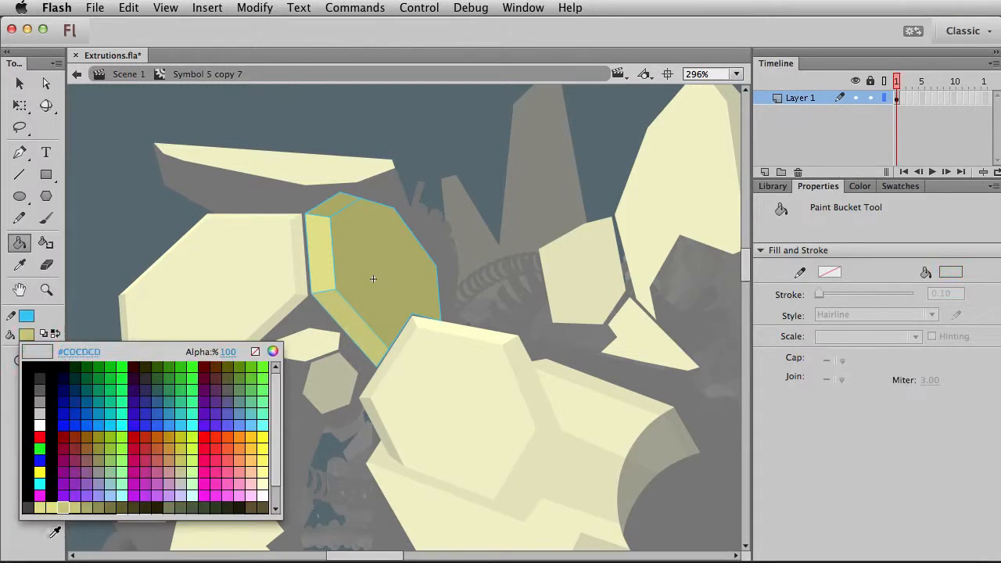
pyautogui.click(47, 504)
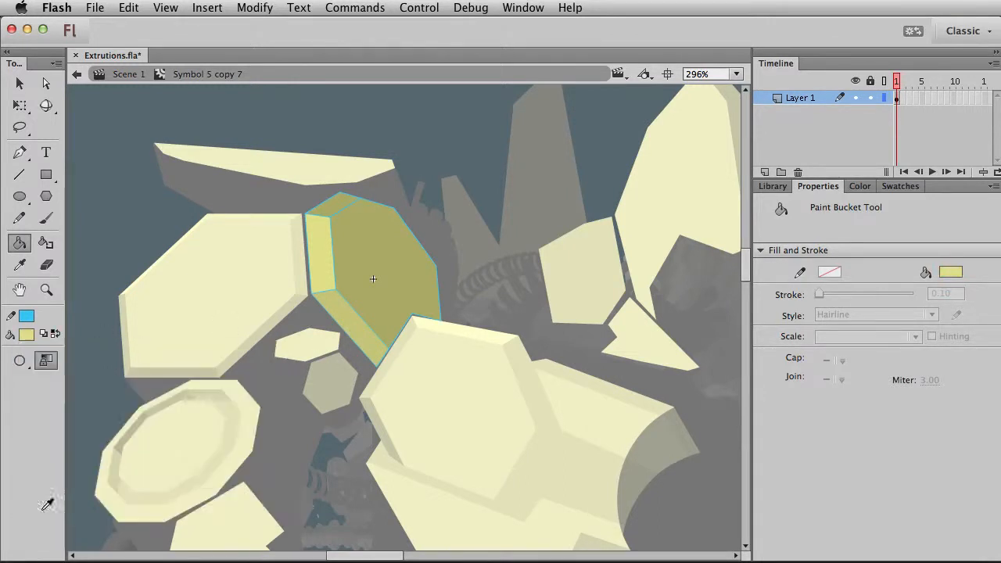
pyautogui.click(860, 186)
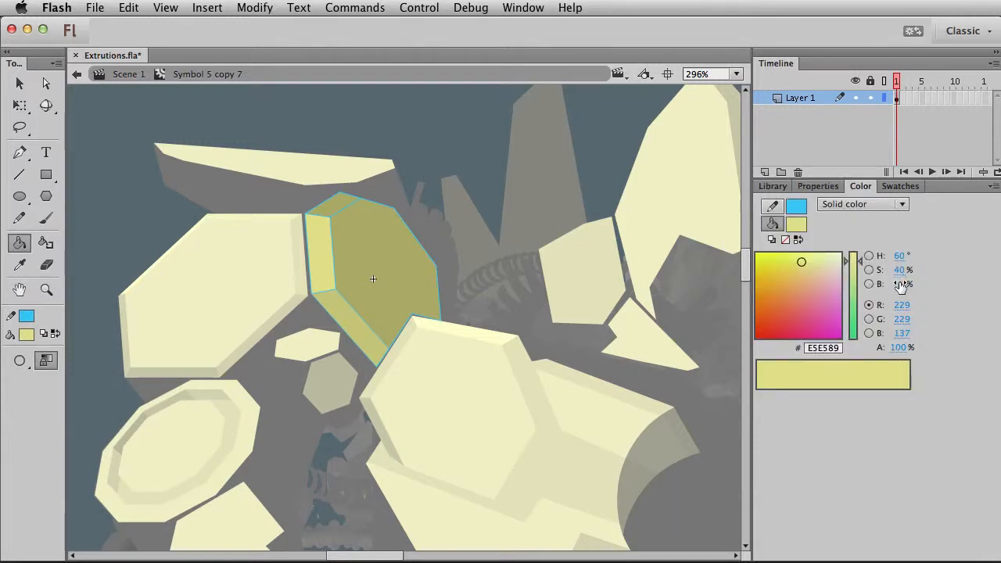
pyautogui.moveTo(901, 285); pyautogui.dragTo(912, 285)
pyautogui.click(349, 204)
pyautogui.press('v')
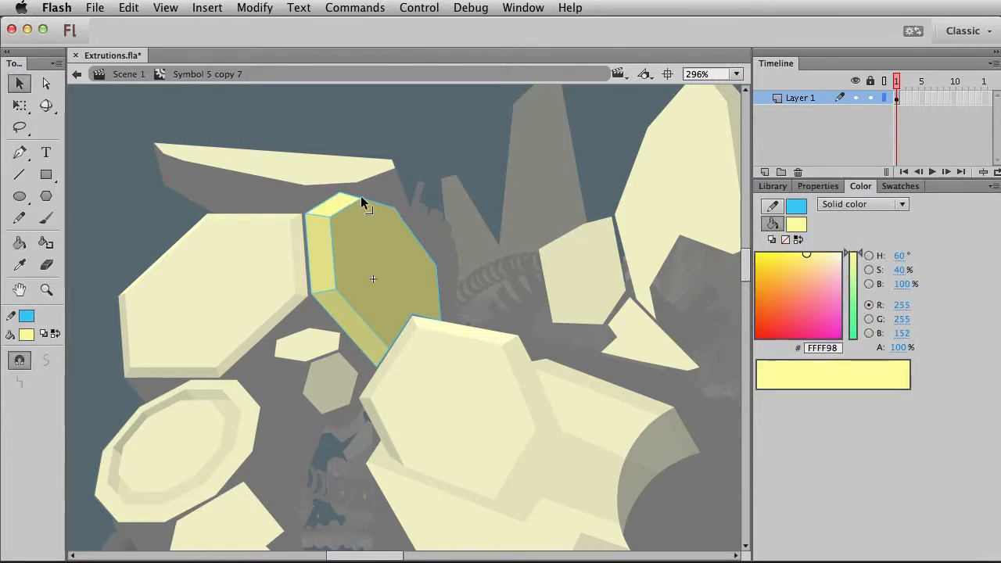
pyautogui.doubleClick(410, 232)
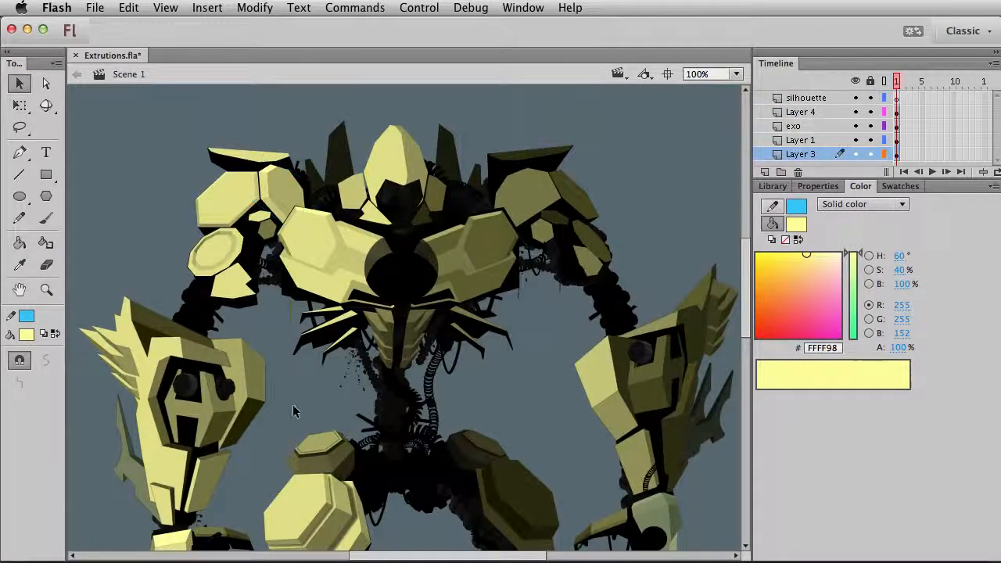
# Step: Open the flat plate atop the left shoulder for editing, outline it with a blue hairline and select the whole outline
pyautogui.moveTo(309, 381); pyautogui.dragTo(311, 395)
pyautogui.click(309, 370)
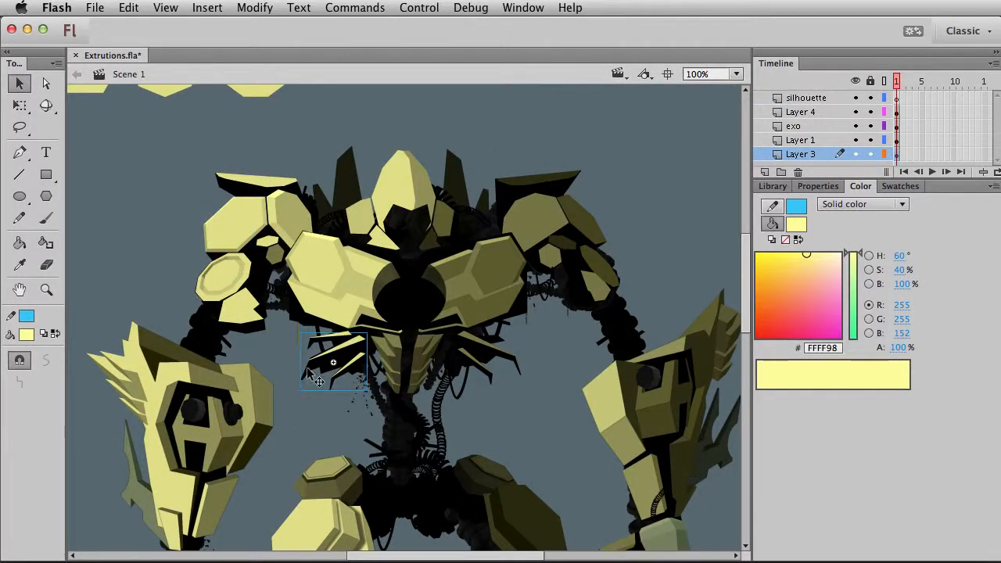
pyautogui.click(242, 184)
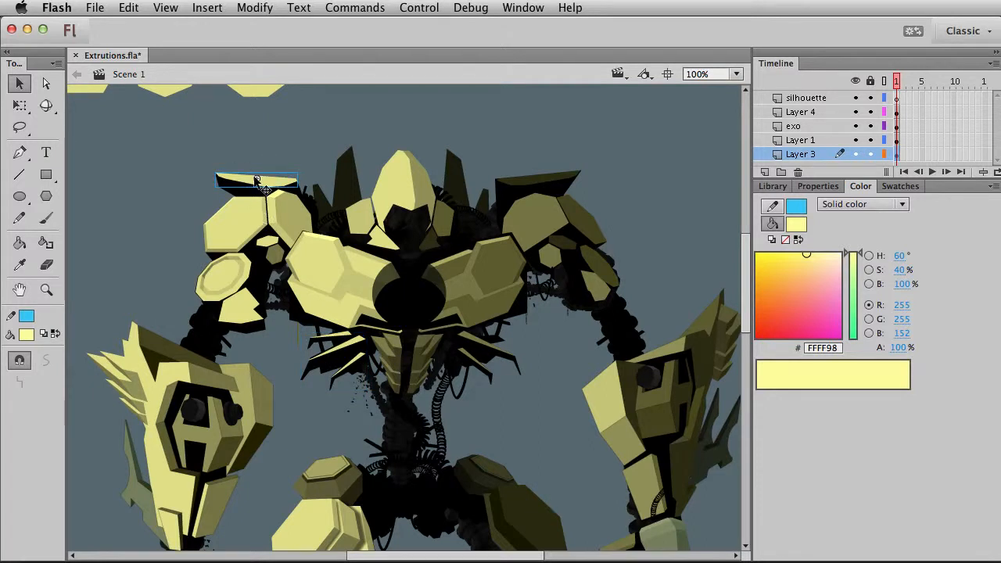
pyautogui.doubleClick(258, 185)
pyautogui.click(46, 289)
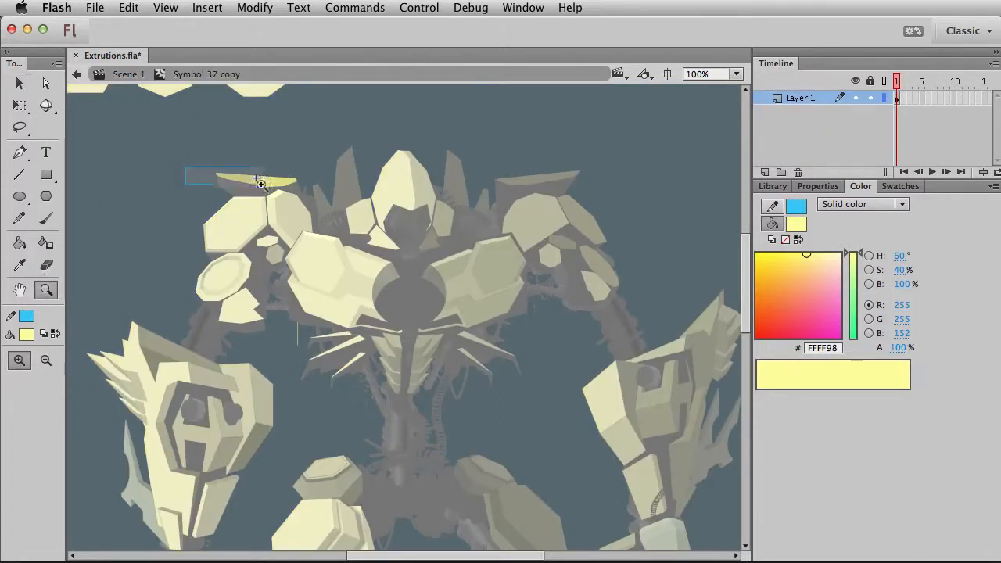
pyautogui.moveTo(190, 165); pyautogui.dragTo(344, 218)
pyautogui.press('v')
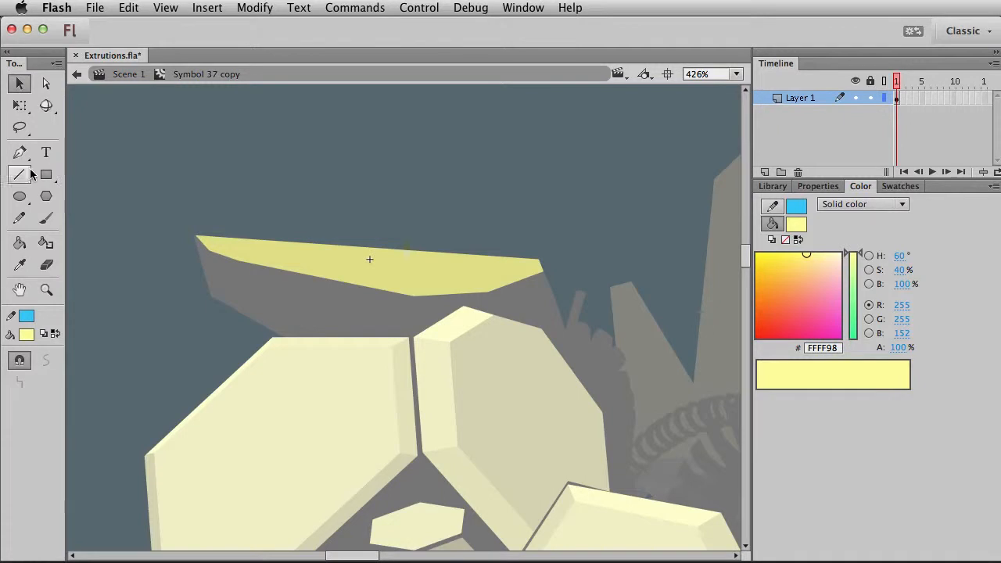
pyautogui.click(45, 242)
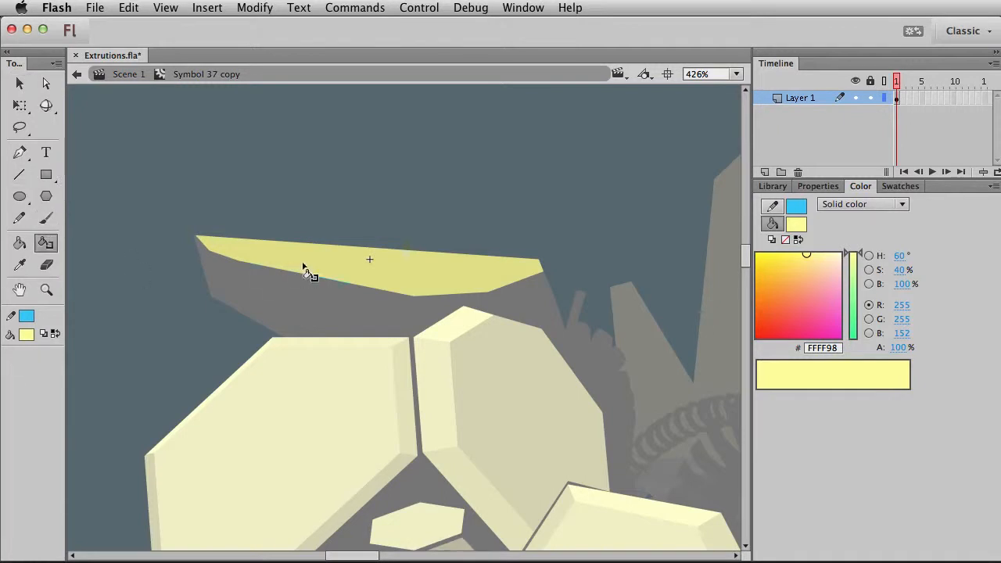
pyautogui.press('v')
pyautogui.doubleClick(307, 273)
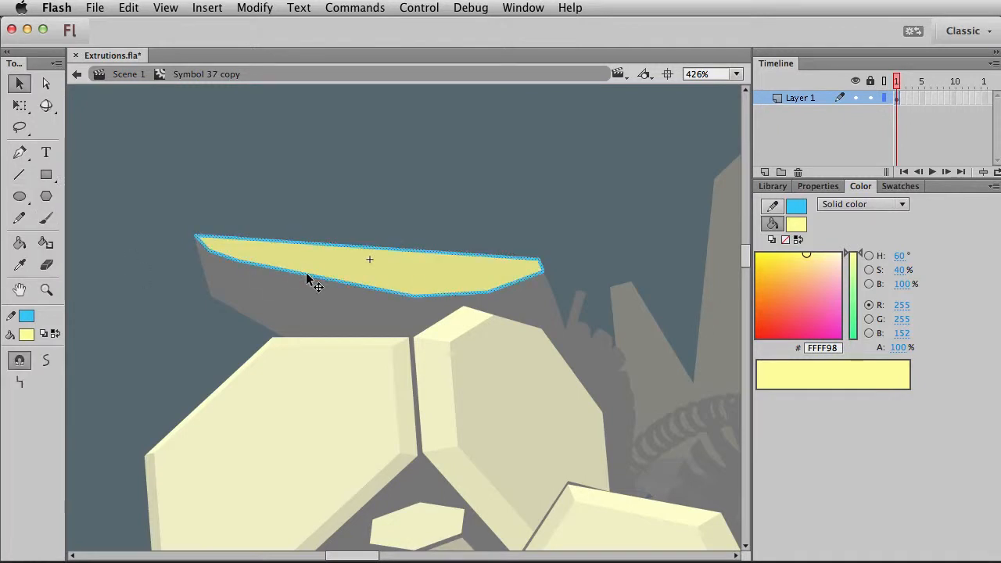
# Step: Offset a copy of the plate's outline downward and slightly right to set the depth of the extrusion
pyautogui.press('Down')
pyautogui.press('Down')
pyautogui.press('Down')
pyautogui.press('Down')
pyautogui.press('Down')
pyautogui.press('Down')
pyautogui.press('Down')
pyautogui.press('Down')
pyautogui.press('Down')
pyautogui.press('Down')
pyautogui.press('Right')
pyautogui.press('Right')
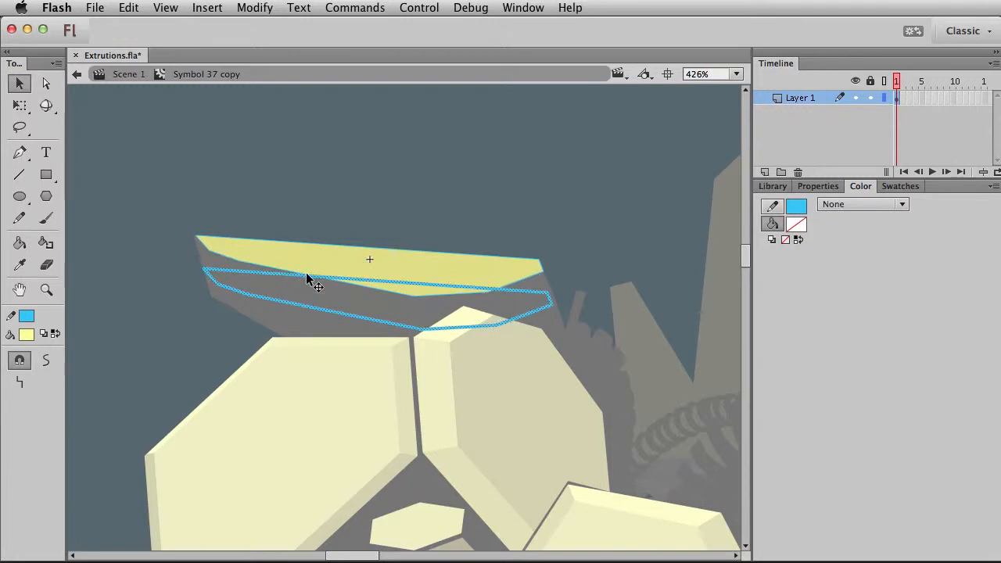
# Step: Try to scale down the offset outline about its centre
pyautogui.press('q')
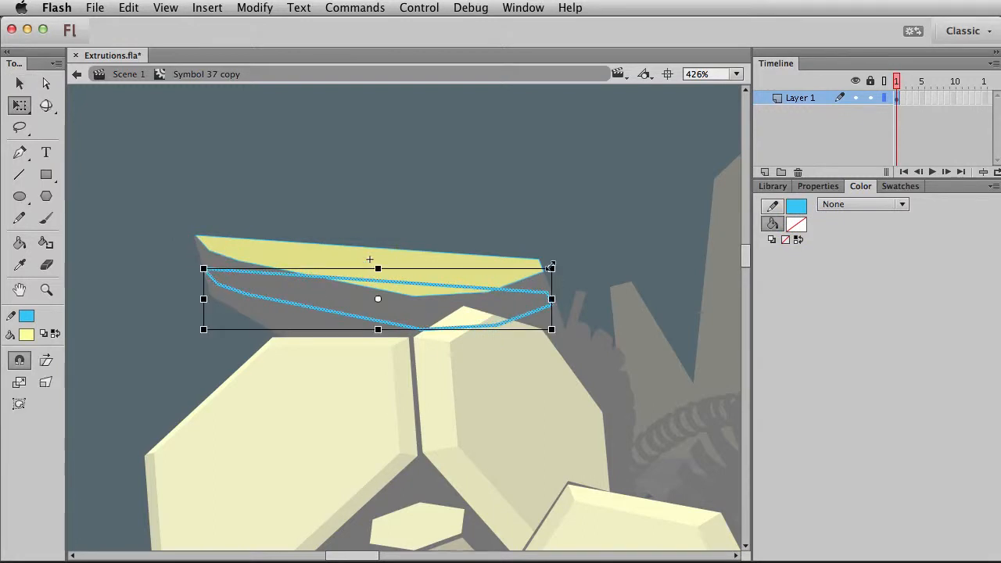
pyautogui.moveTo(551, 267); pyautogui.dragTo(546, 266)
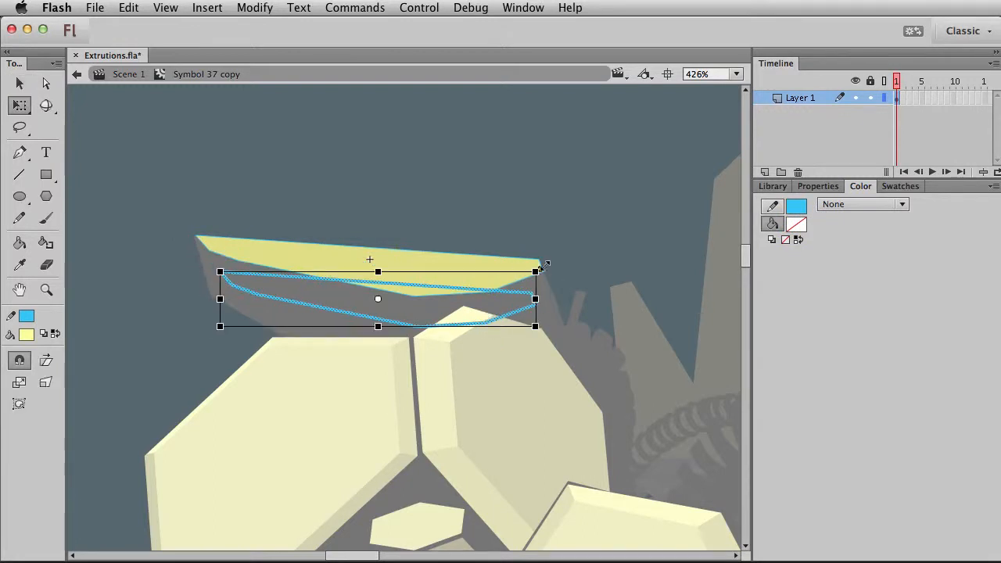
pyautogui.press('super+z')
pyautogui.press('v')
# Step: Delete the upper edge segments of the offset outline, including the part crossing the yellow plate
pyautogui.click(405, 229)
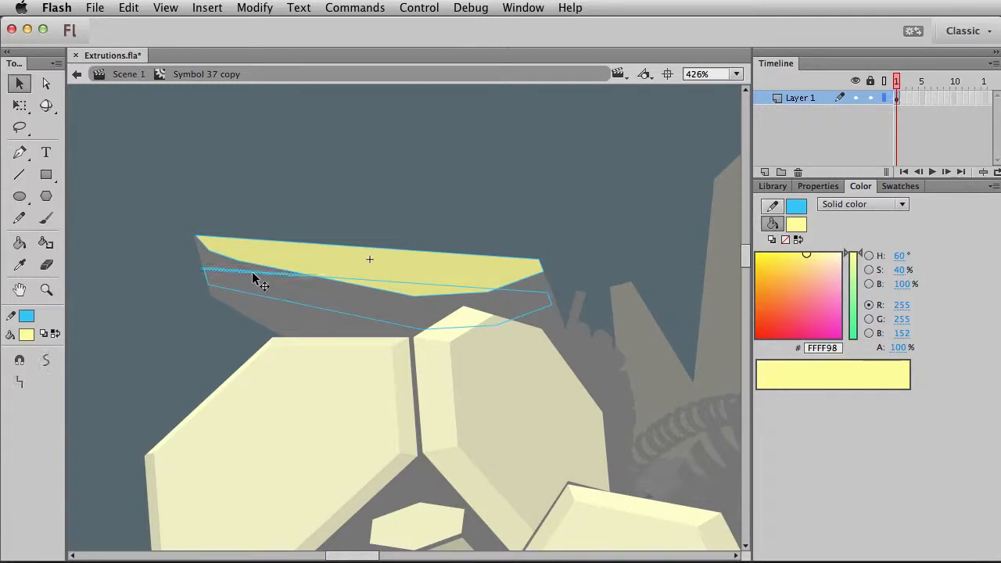
pyautogui.click(362, 275)
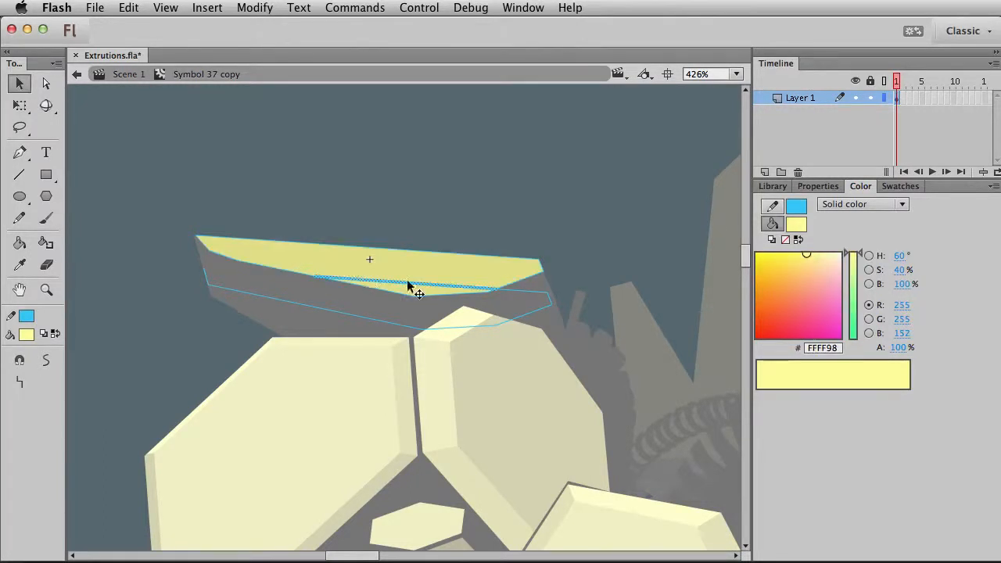
pyautogui.click(525, 293)
pyautogui.press('Delete')
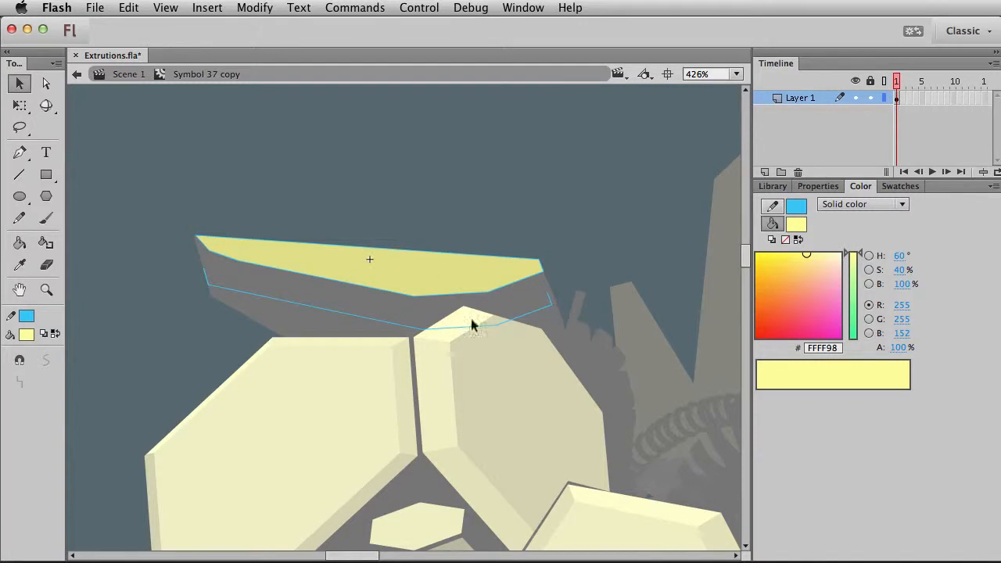
# Step: Connect the plate's lower corners to the matching corners of the offset outline with straight lines, snapping the ends together
pyautogui.click(20, 174)
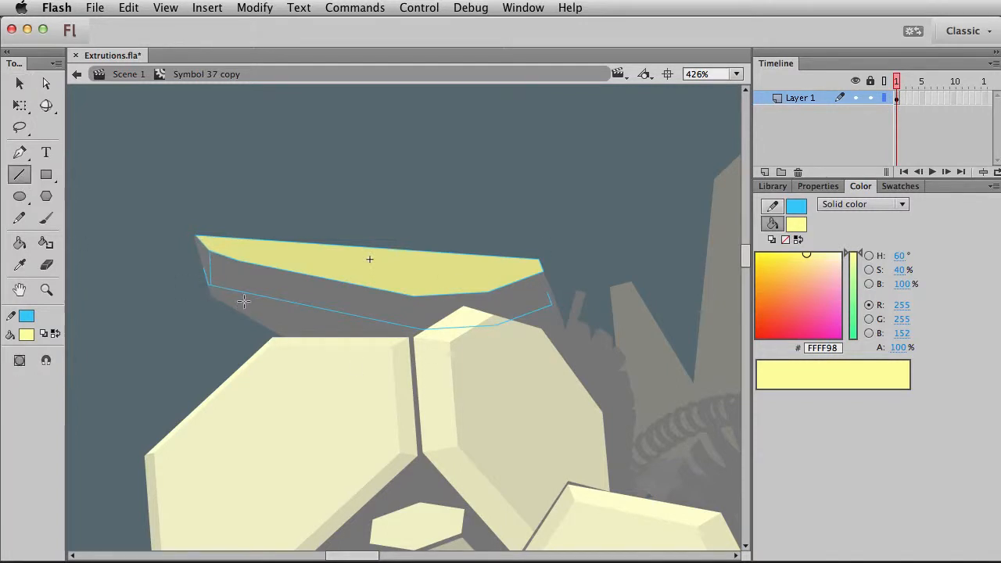
pyautogui.press('v')
pyautogui.moveTo(194, 244)
pyautogui.mouseDown()
pyautogui.moveTo(195, 232)
pyautogui.moveTo(186, 243)
pyautogui.moveTo(196, 234)
pyautogui.mouseUp()
pyautogui.click(20, 359)
pyautogui.click(23, 179)
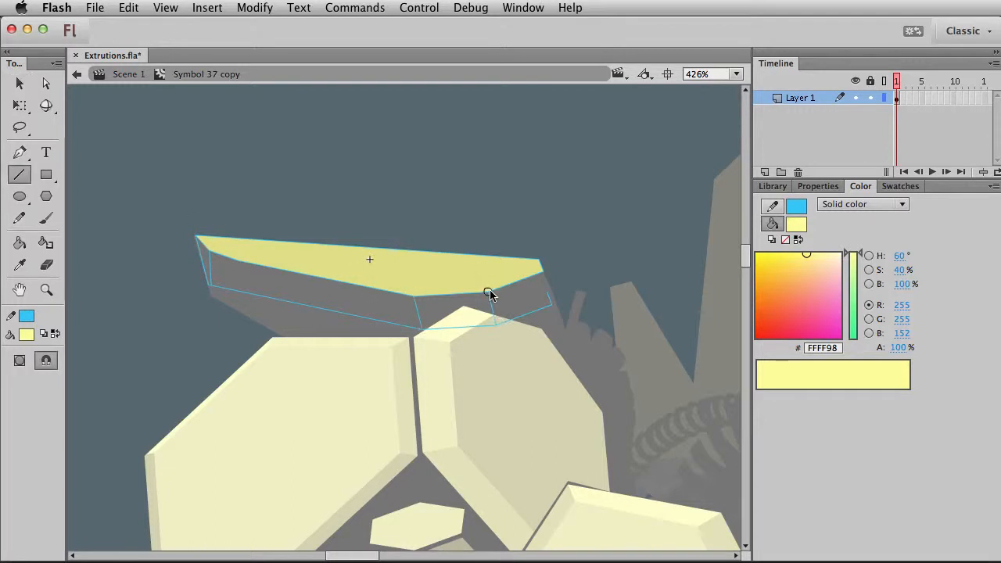
# Step: Reshape the extrusion by pulling its two lower middle corners down to upright edges and its right corner slightly outward
pyautogui.press('v')
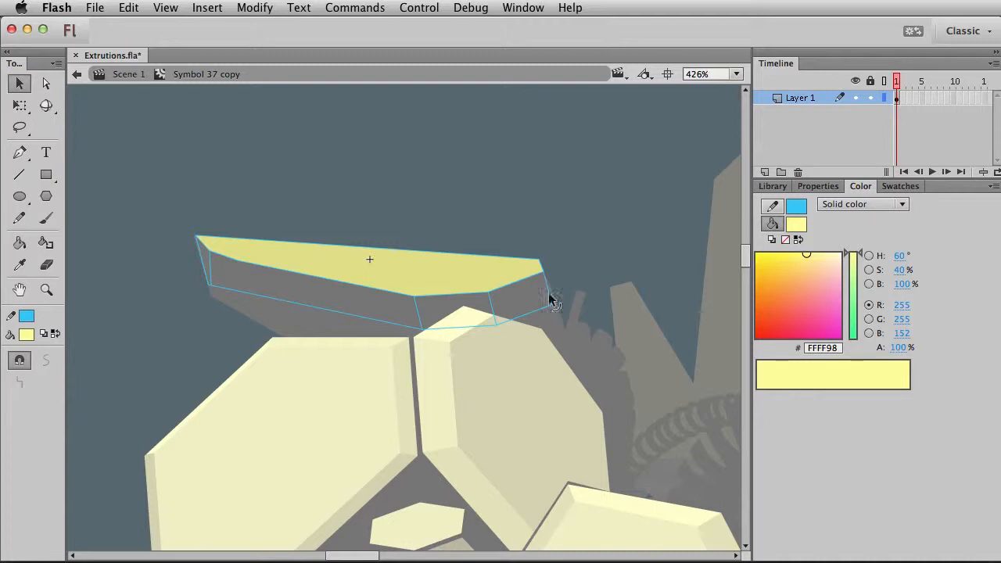
pyautogui.moveTo(407, 323); pyautogui.dragTo(421, 335)
pyautogui.moveTo(496, 323); pyautogui.dragTo(488, 337)
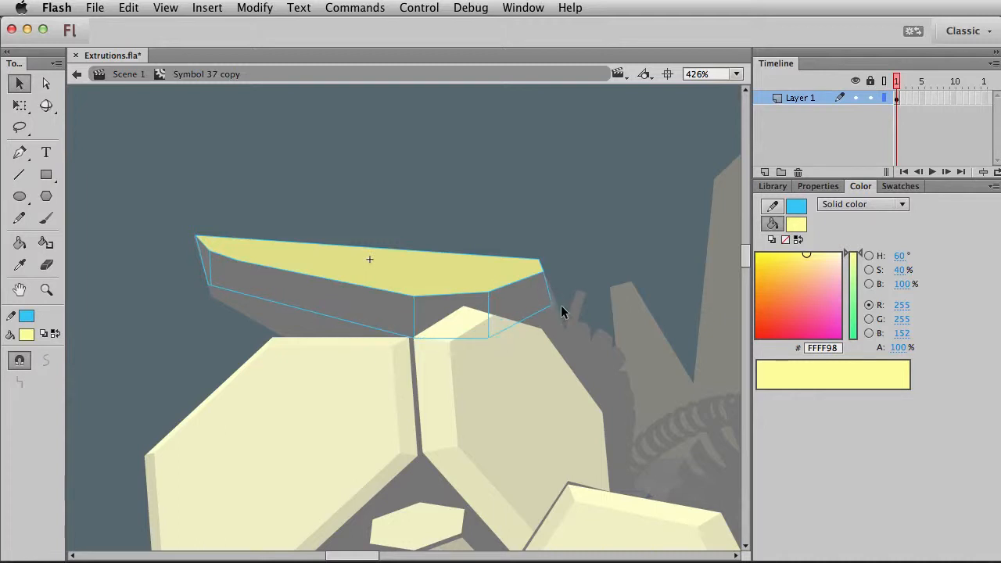
pyautogui.moveTo(554, 305); pyautogui.dragTo(558, 309)
# Step: Fill the extrusion's side facets from left to right with progressively darker olive: 666633, 4C4C20 and 333314
pyautogui.click(19, 243)
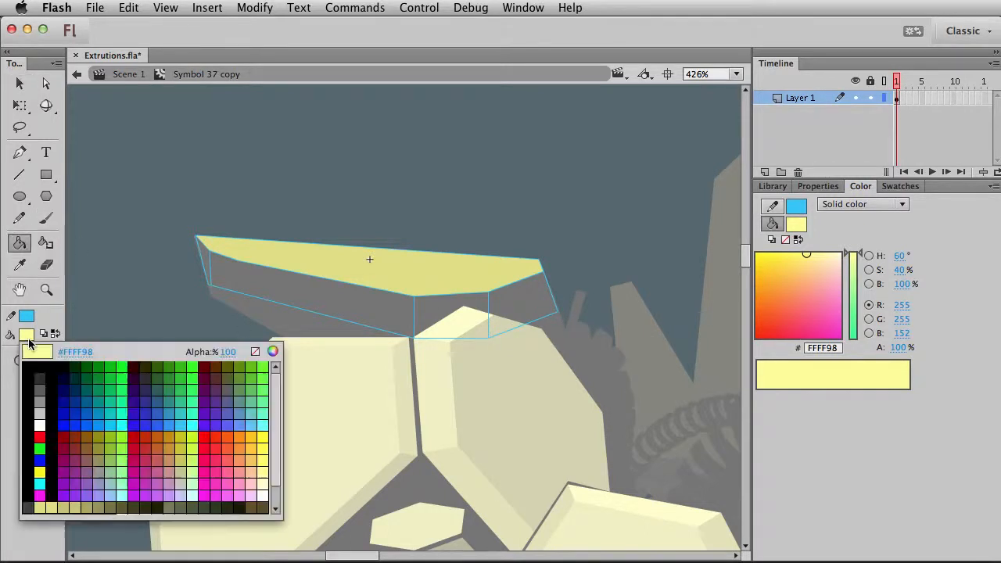
pyautogui.click(28, 340)
pyautogui.click(130, 496)
pyautogui.click(342, 332)
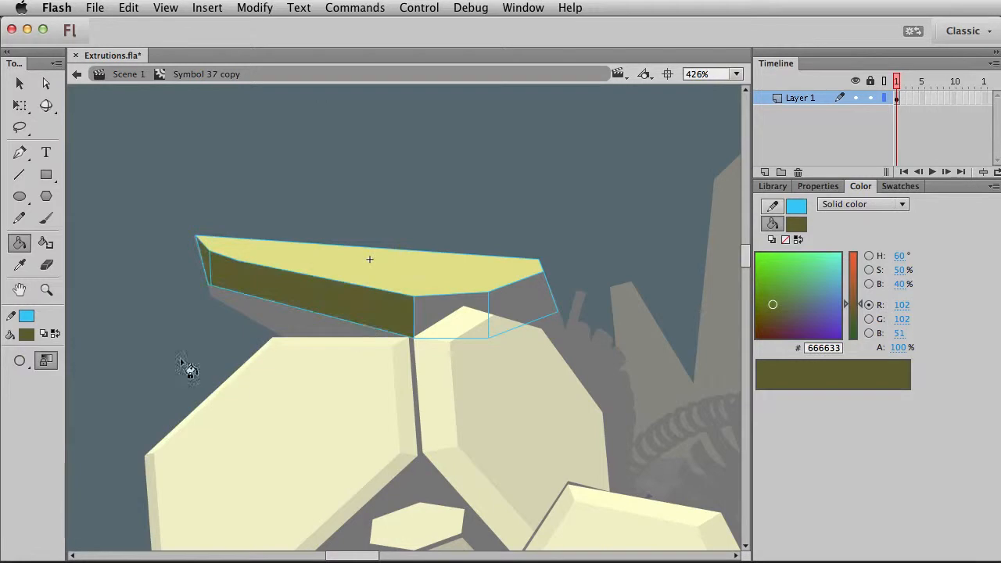
pyautogui.click(28, 337)
pyautogui.click(133, 508)
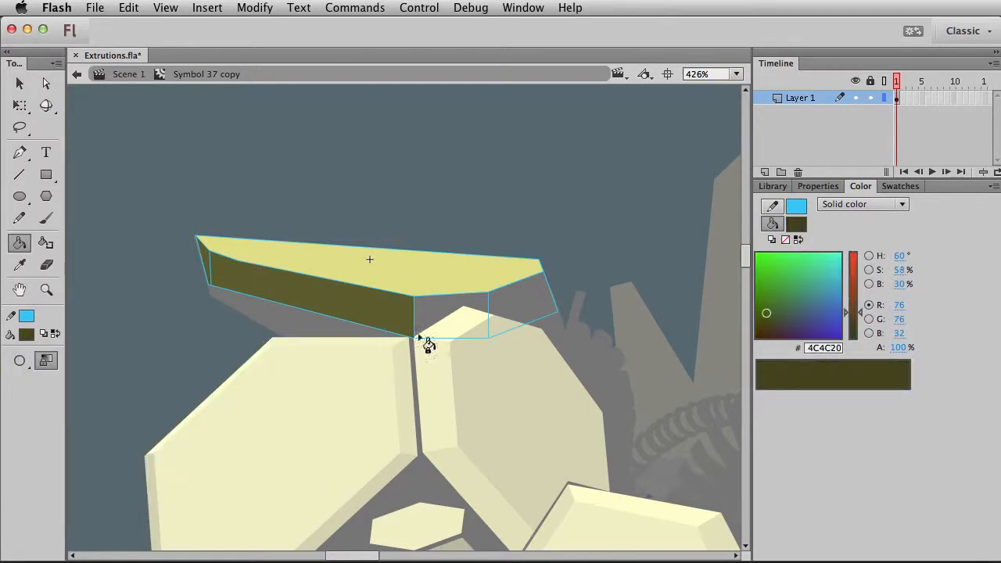
pyautogui.click(427, 343)
pyautogui.click(27, 335)
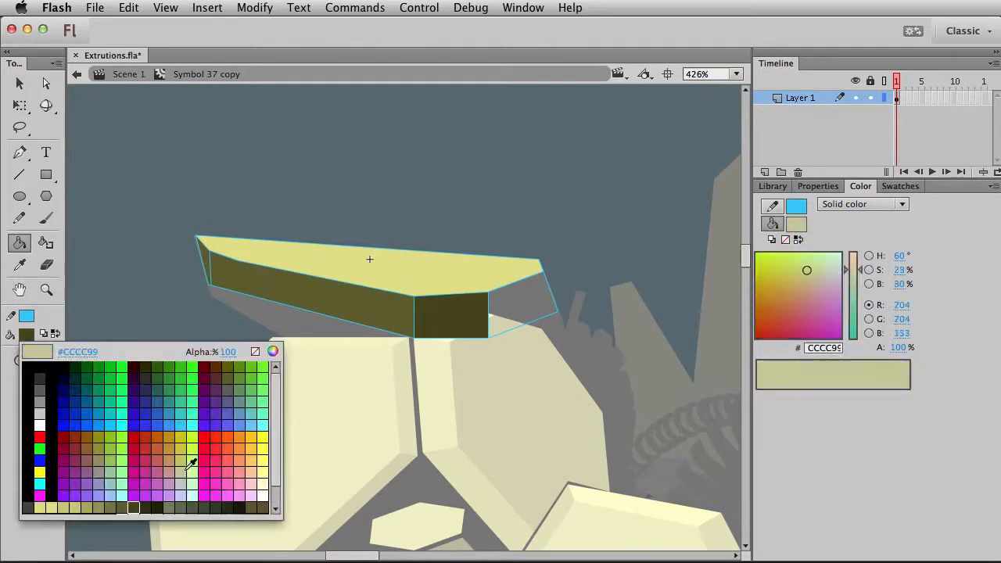
pyautogui.click(152, 506)
pyautogui.click(523, 311)
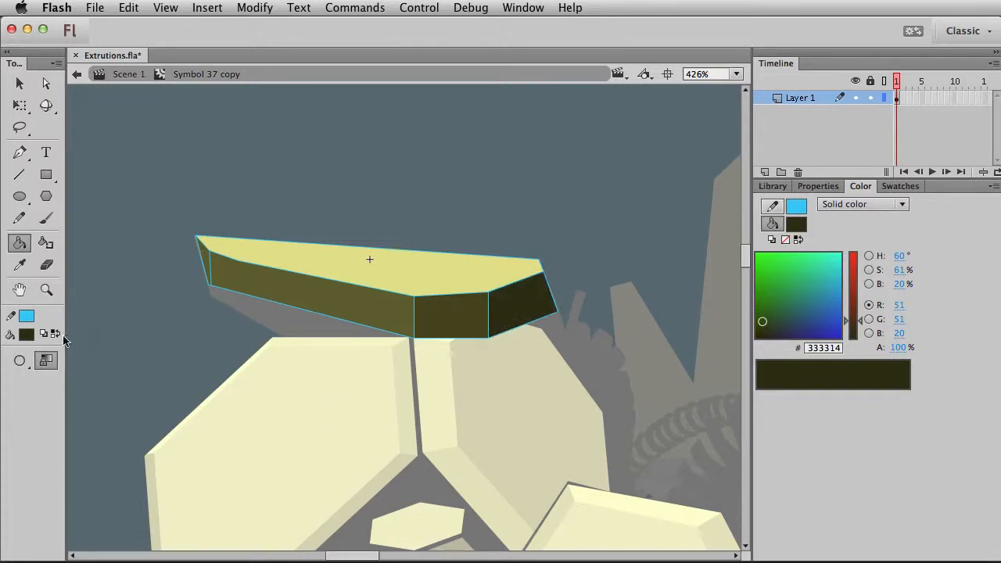
# Step: Fill the extrusion's narrow left end facet with light olive CCCC7A and return to the main scene
pyautogui.click(26, 335)
pyautogui.click(71, 501)
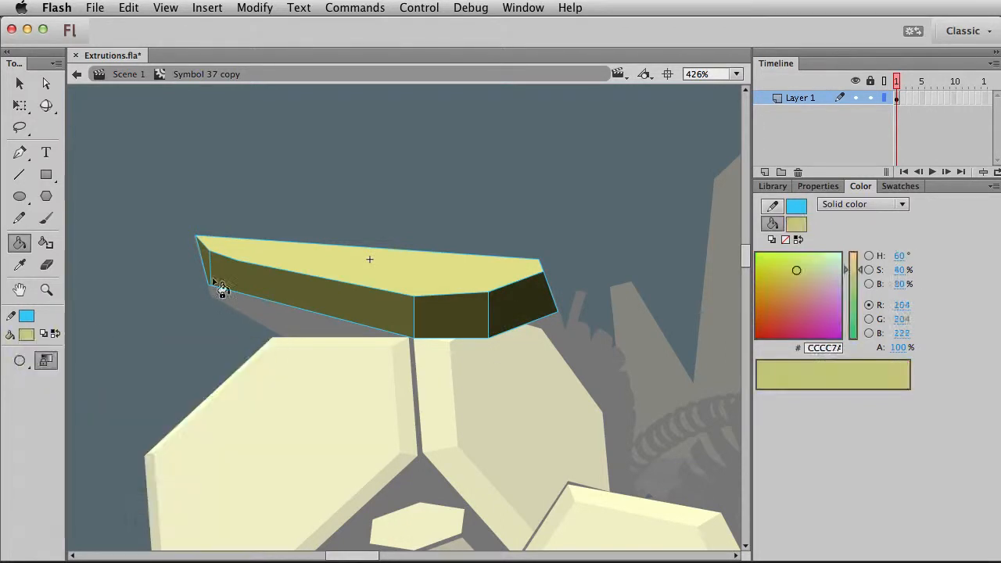
pyautogui.click(208, 254)
pyautogui.press('super+z')
pyautogui.press('v')
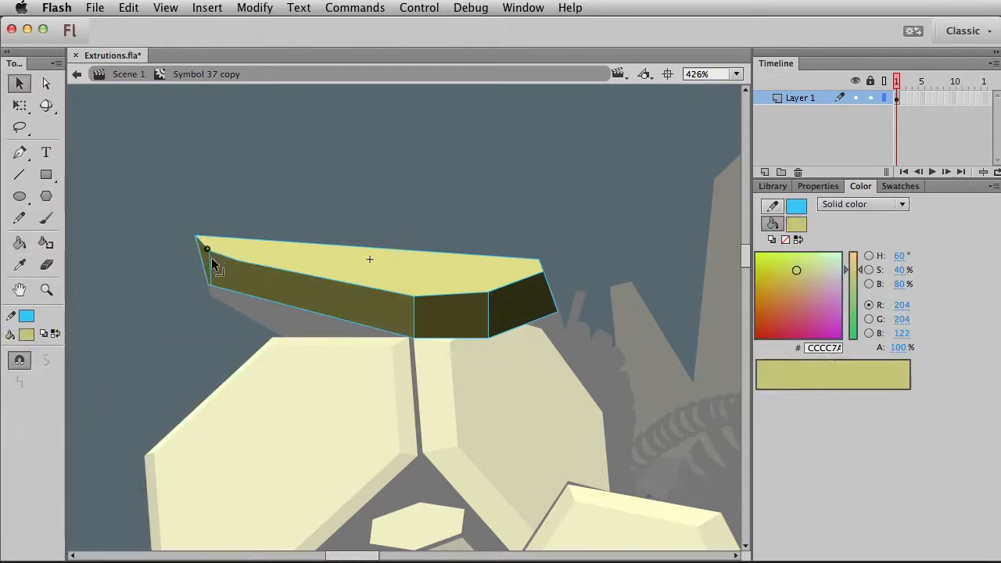
pyautogui.press('k')
pyautogui.click(207, 262)
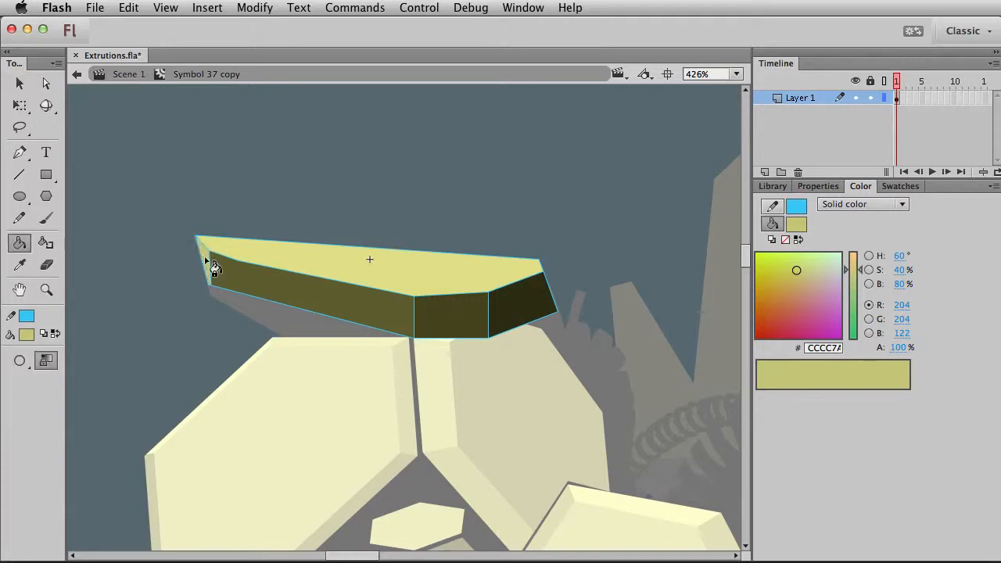
pyautogui.press('v')
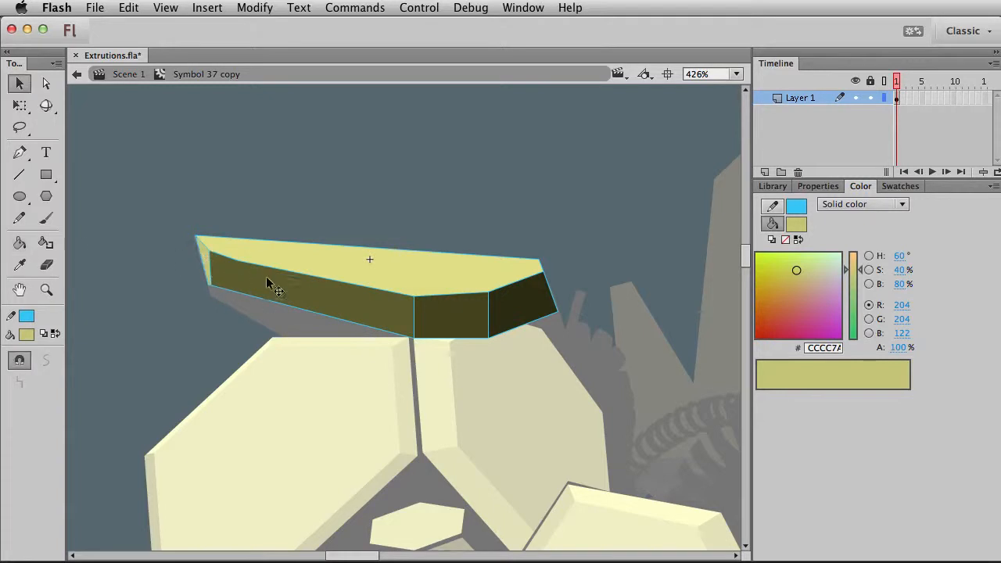
pyautogui.doubleClick(338, 345)
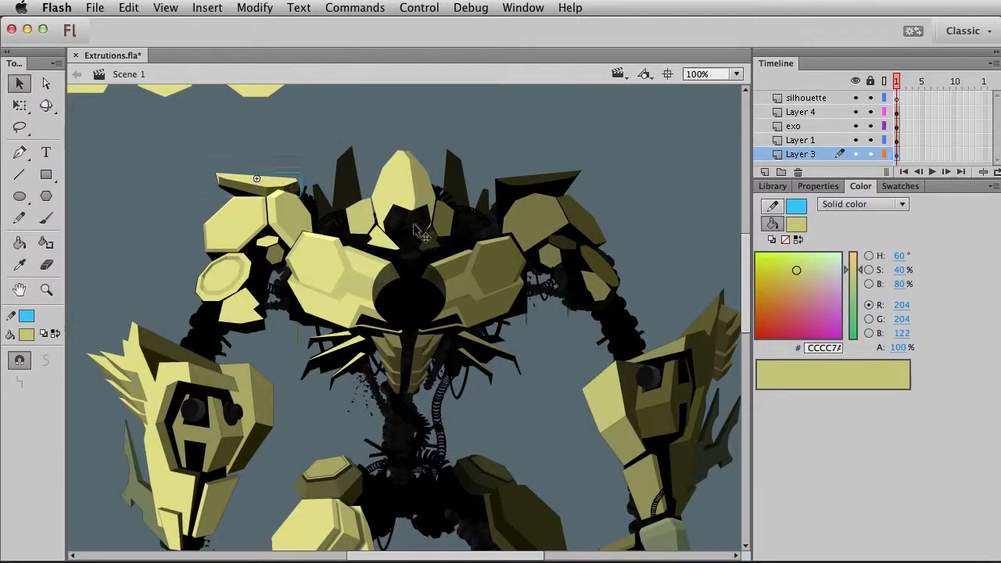
# Step: Place a mirrored copy of the extruded plate on the right shoulder and tint it black at 55%
pyautogui.moveTo(274, 187); pyautogui.dragTo(556, 188)
pyautogui.click(818, 187)
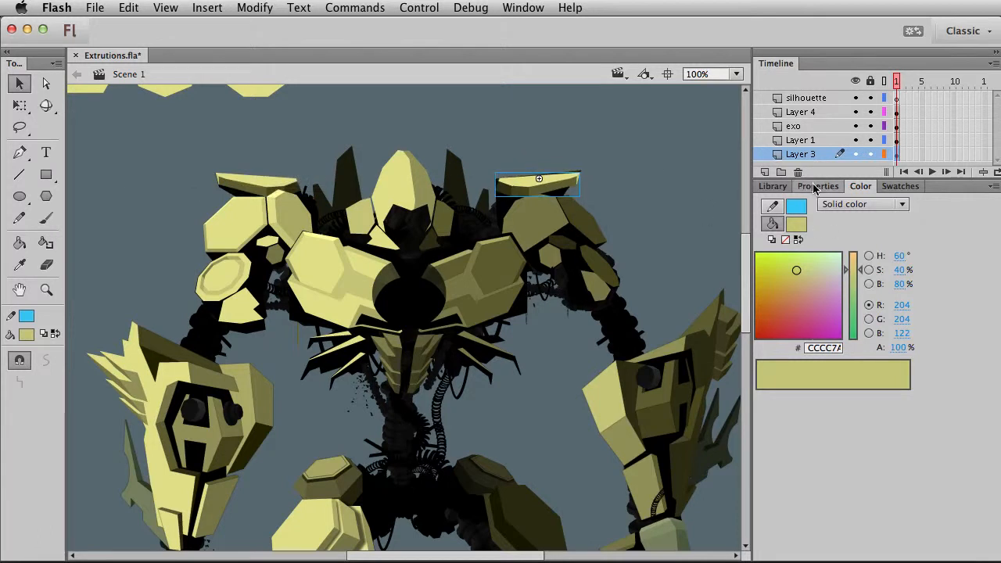
pyautogui.click(844, 334)
pyautogui.click(851, 380)
pyautogui.click(945, 338)
pyautogui.click(942, 353)
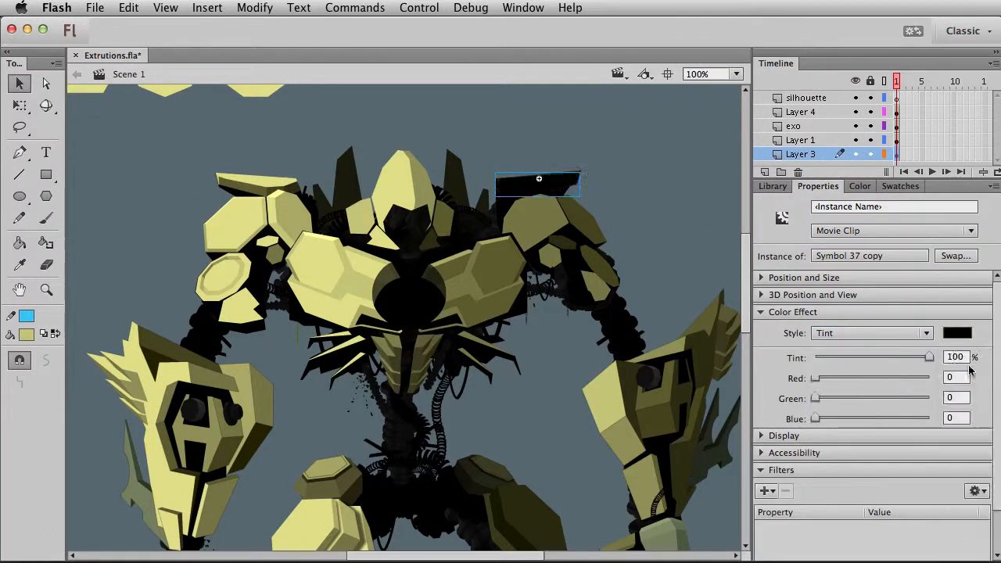
pyautogui.moveTo(929, 358); pyautogui.dragTo(879, 364)
pyautogui.click(664, 161)
pyautogui.click(556, 182)
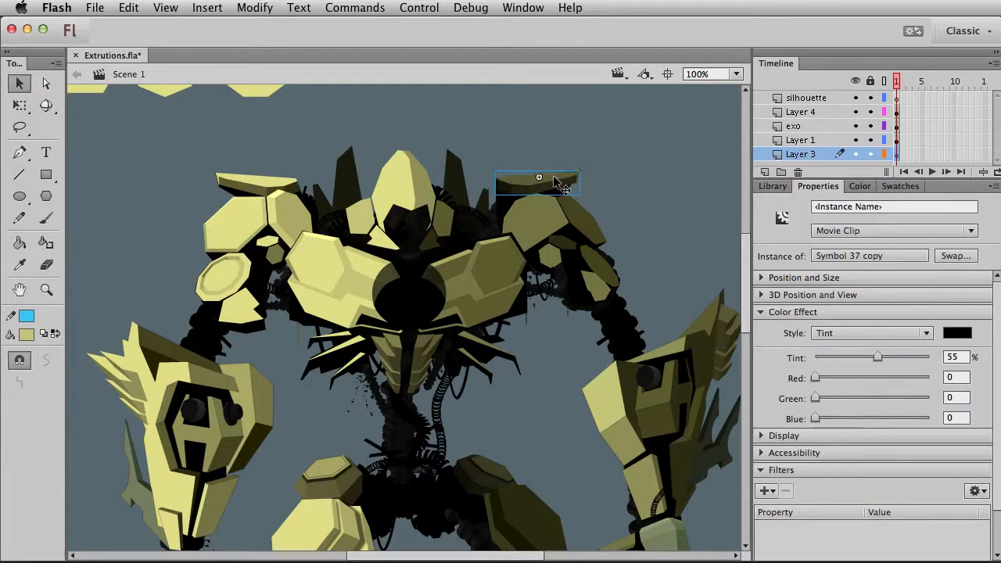
pyautogui.press('Delete')
pyautogui.click(554, 177)
pyautogui.press('super+z')
pyautogui.press('super+z')
# Step: Move the tinted plate onto the black right shoulder silhouette, tilt its outer end upward, and nudge it slightly up and left
pyautogui.moveTo(553, 178); pyautogui.dragTo(493, 197)
pyautogui.press('q')
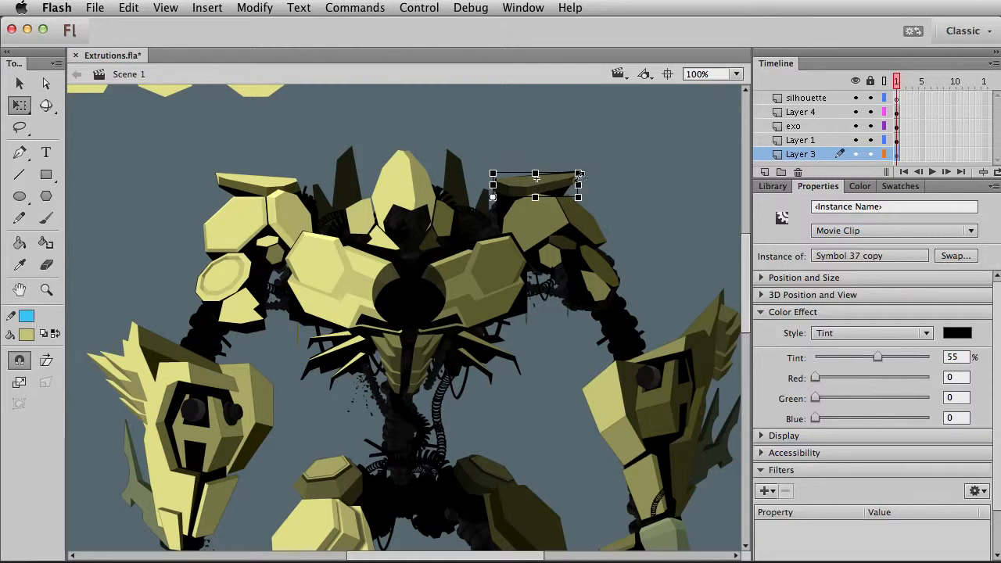
pyautogui.moveTo(574, 180); pyautogui.dragTo(573, 175)
pyautogui.press('v')
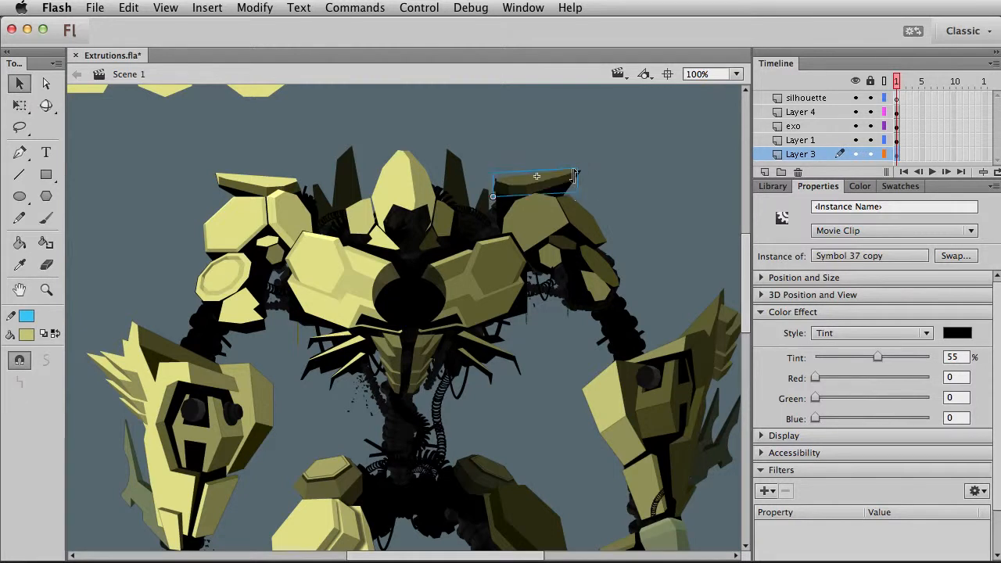
pyautogui.press('Up')
pyautogui.press('Left')
# Step: Duplicate the right shoulder plate's symbol under the name "shoulder blade"
pyautogui.click(640, 177)
pyautogui.click(571, 184)
pyautogui.click(46, 289)
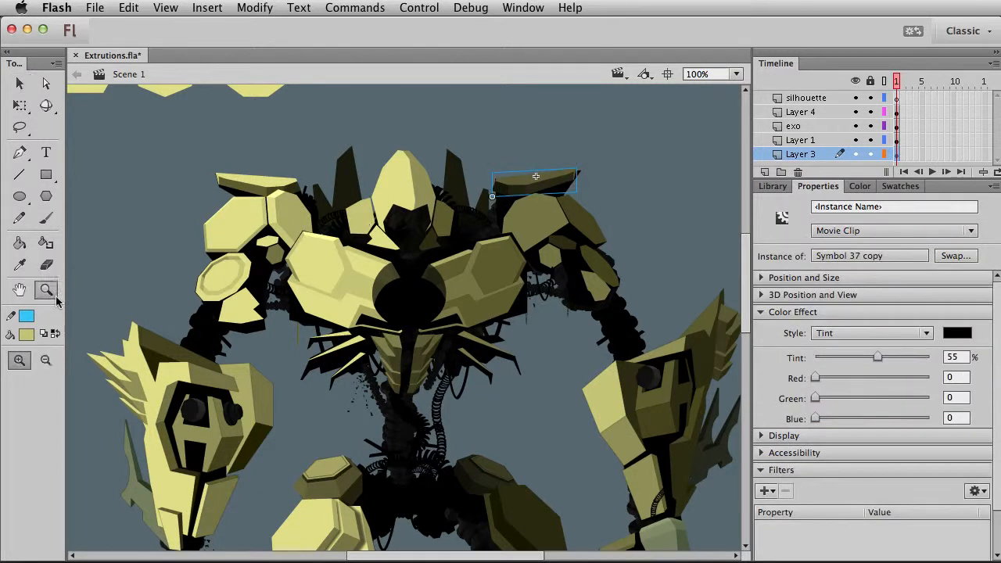
pyautogui.moveTo(474, 147); pyautogui.dragTo(687, 265)
pyautogui.press('v')
pyautogui.moveTo(335, 265); pyautogui.dragTo(535, 266)
pyautogui.press('super+d')
pyautogui.write('a')
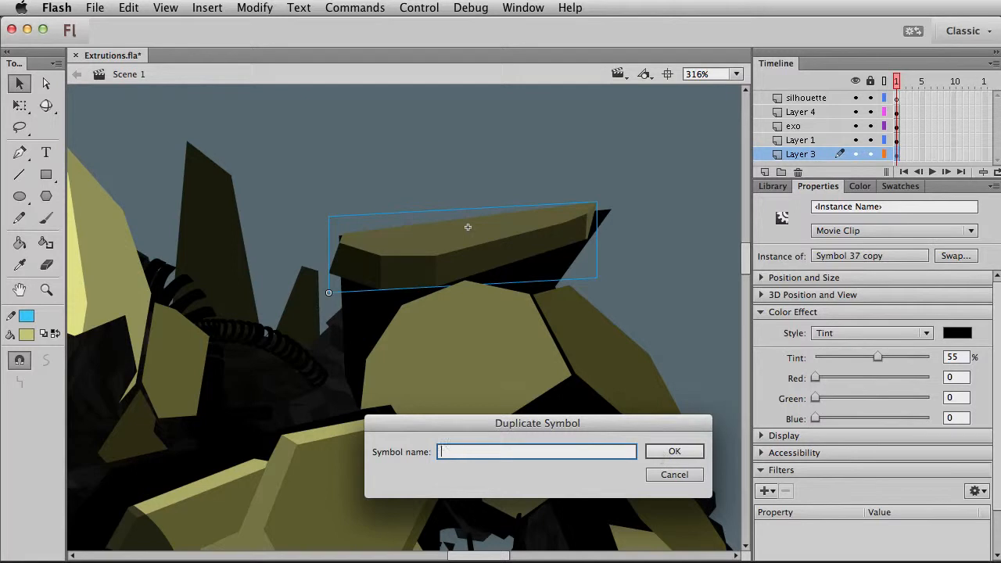
pyautogui.write('houlder blade')
pyautogui.press('Return')
# Step: Stretch the artwork inside the shoulder blade symbol slightly wider to cover the black silhouette's outer tip, then return to the main scene
pyautogui.doubleClick(436, 241)
pyautogui.click(586, 208)
pyautogui.click(606, 181)
pyautogui.moveTo(273, 181); pyautogui.dragTo(608, 297)
pyautogui.press('q')
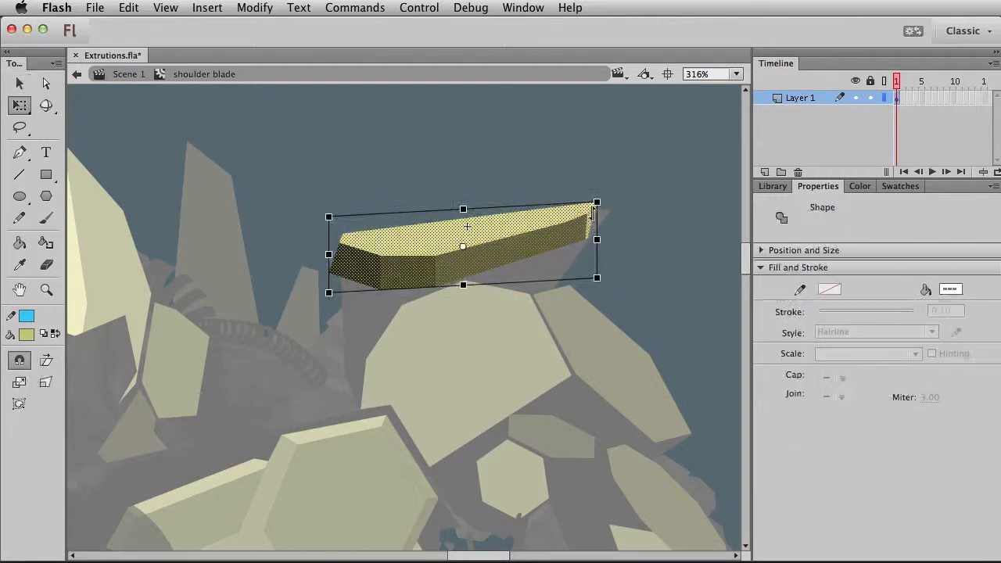
pyautogui.press('v')
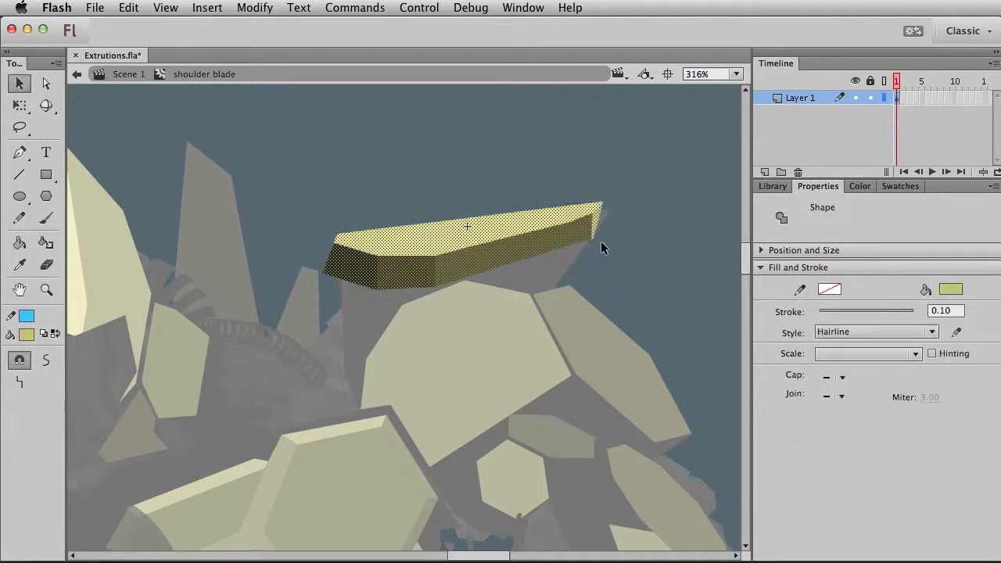
pyautogui.doubleClick(623, 262)
# Step: Reshape the black silhouette symbol under the right shoulder plate by pulling its two upper corners to the plate's ends
pyautogui.click(330, 318)
pyautogui.click(354, 307)
pyautogui.doubleClick(353, 307)
pyautogui.moveTo(349, 232); pyautogui.dragTo(333, 274)
pyautogui.moveTo(601, 215)
pyautogui.mouseDown()
pyautogui.moveTo(617, 210)
pyautogui.moveTo(609, 205)
pyautogui.mouseUp()
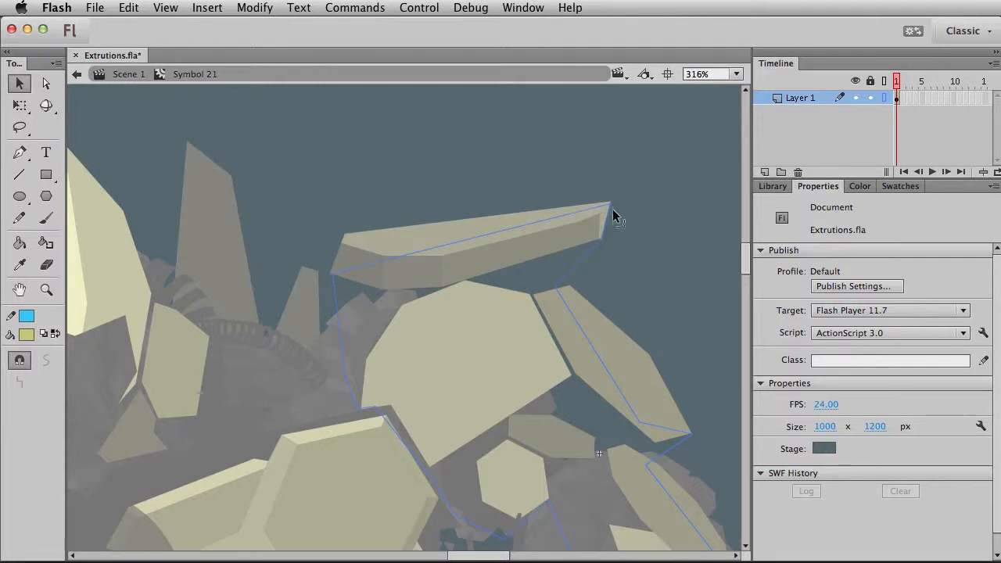
pyautogui.doubleClick(565, 187)
# Step: Inside the shoulder blade symbol, fill the narrow right end facet with the dark olive sampled from the left end facet
pyautogui.doubleClick(380, 237)
pyautogui.click(19, 264)
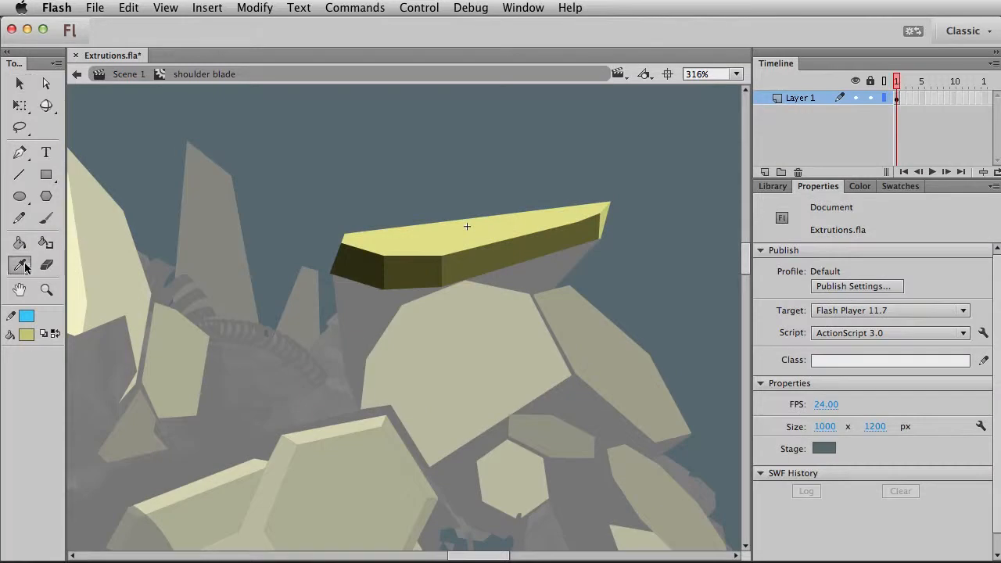
pyautogui.click(352, 266)
pyautogui.click(607, 221)
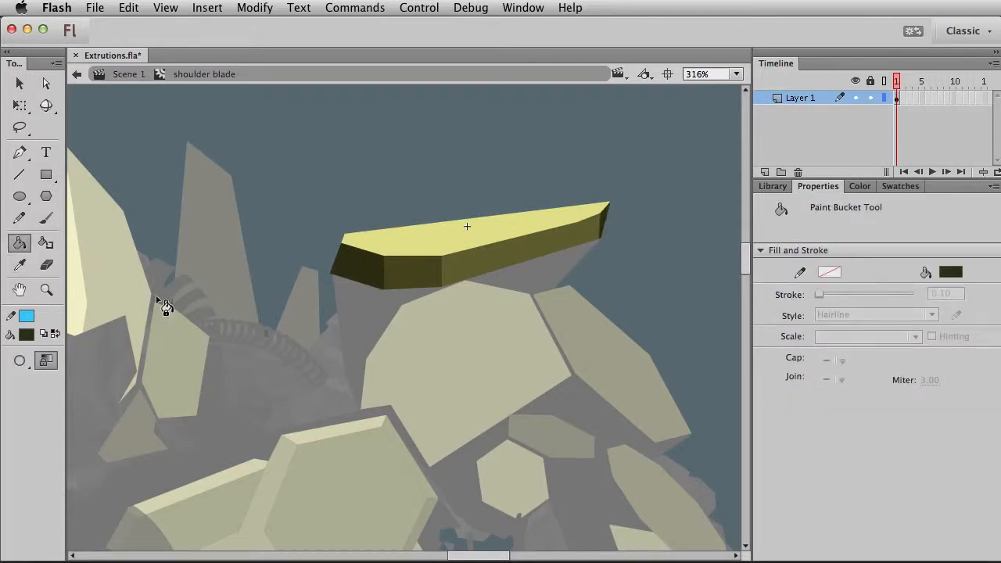
# Step: Fill the shoulder blade's left end facet with olive 7F7F4A
pyautogui.press('v')
pyautogui.click(344, 270)
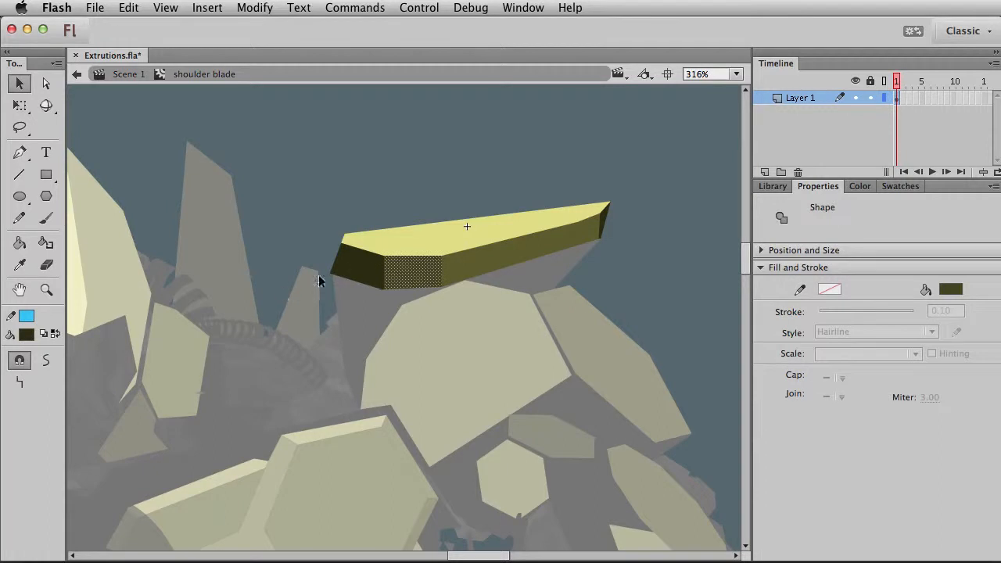
pyautogui.click(28, 336)
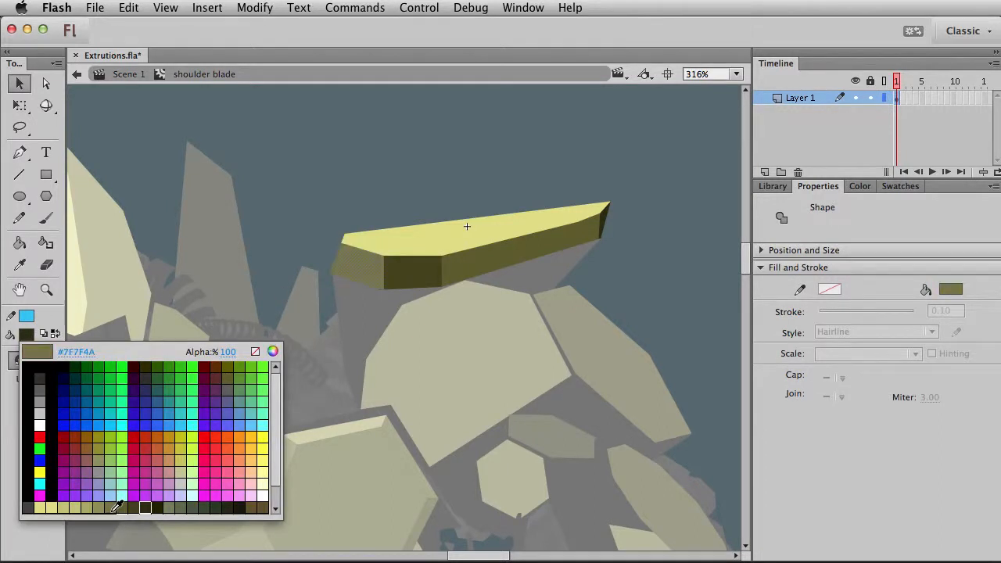
pyautogui.click(115, 508)
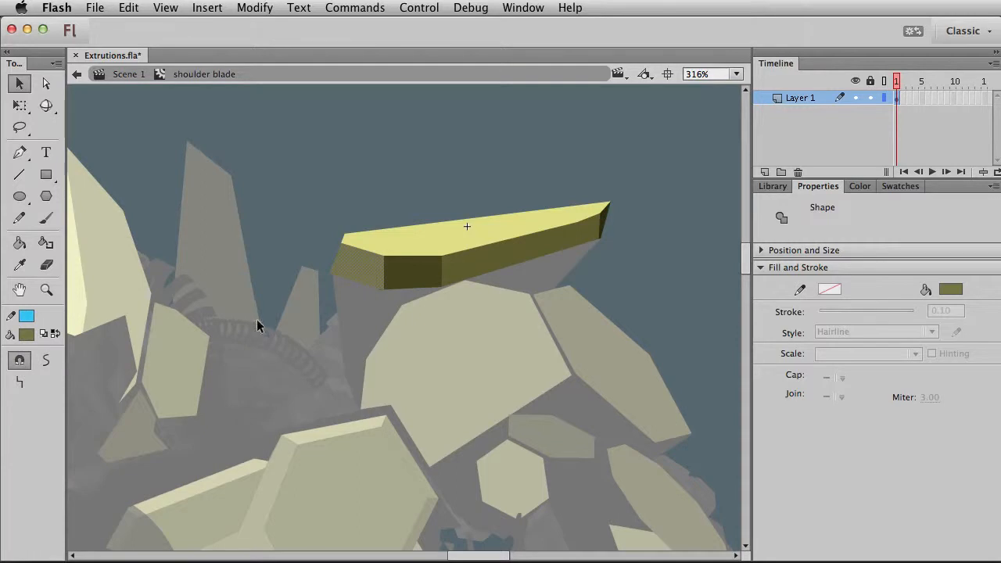
pyautogui.click(420, 287)
pyautogui.click(433, 272)
pyautogui.click(392, 316)
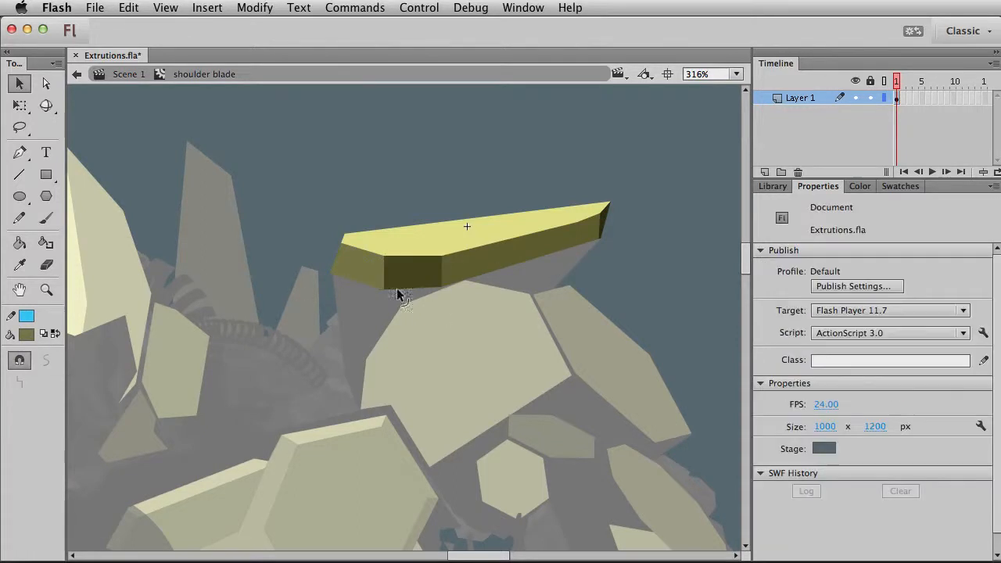
# Step: Fill the shoulder blade's long right side facet with a darkened olive, 383817, and return to the main scene
pyautogui.click(20, 244)
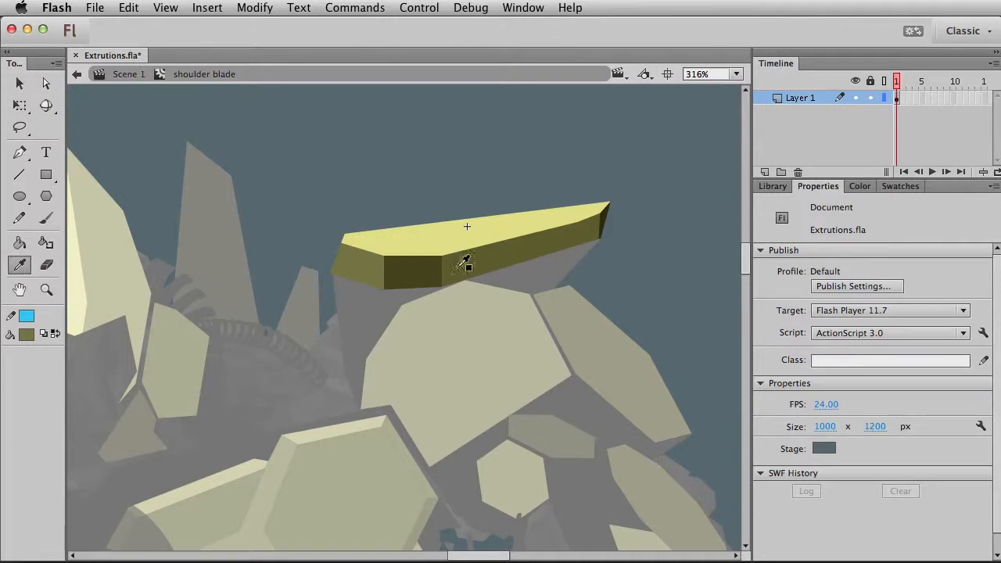
pyautogui.click(860, 188)
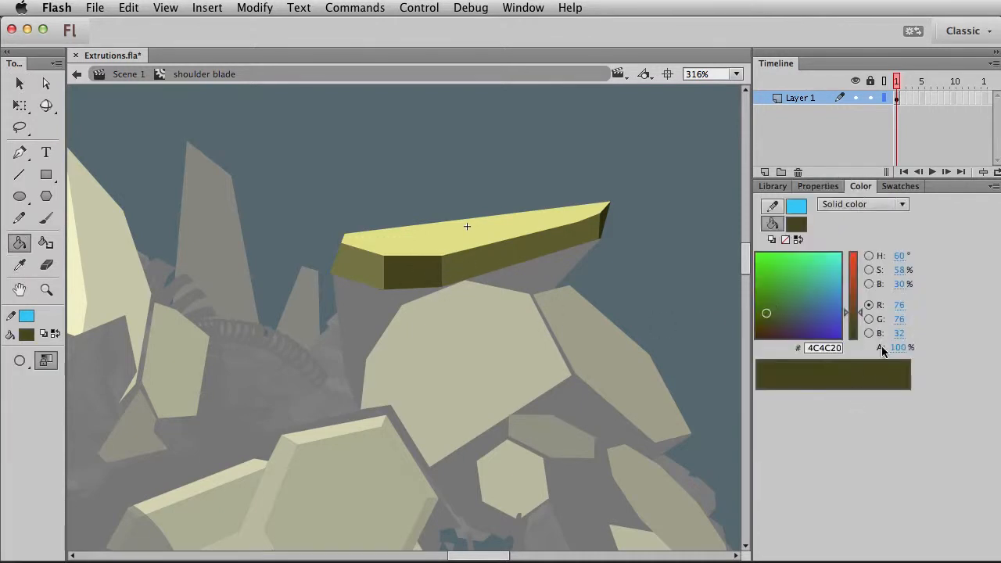
pyautogui.moveTo(905, 288); pyautogui.dragTo(898, 289)
pyautogui.click(527, 266)
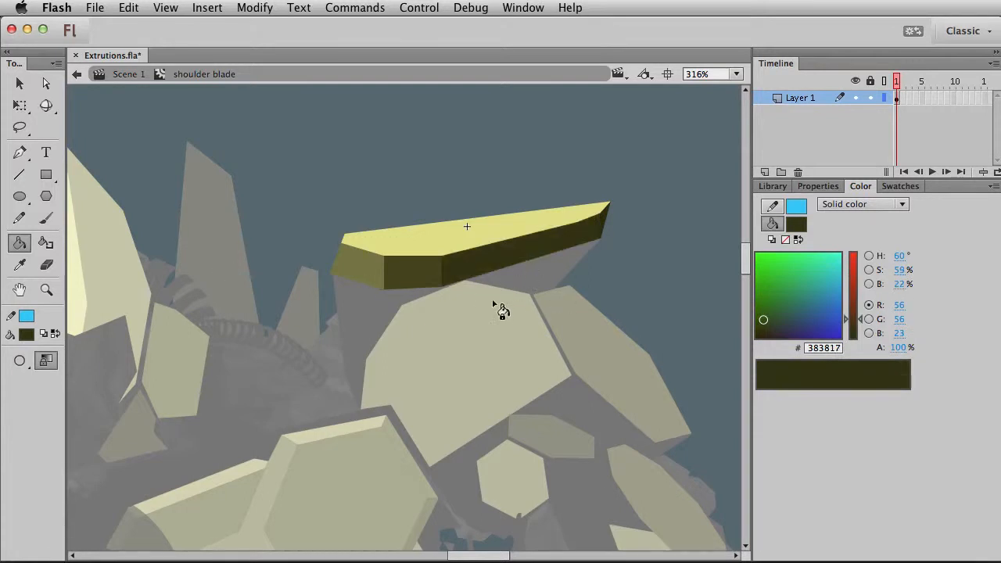
pyautogui.press('v')
pyautogui.click(585, 248)
pyautogui.click(496, 221)
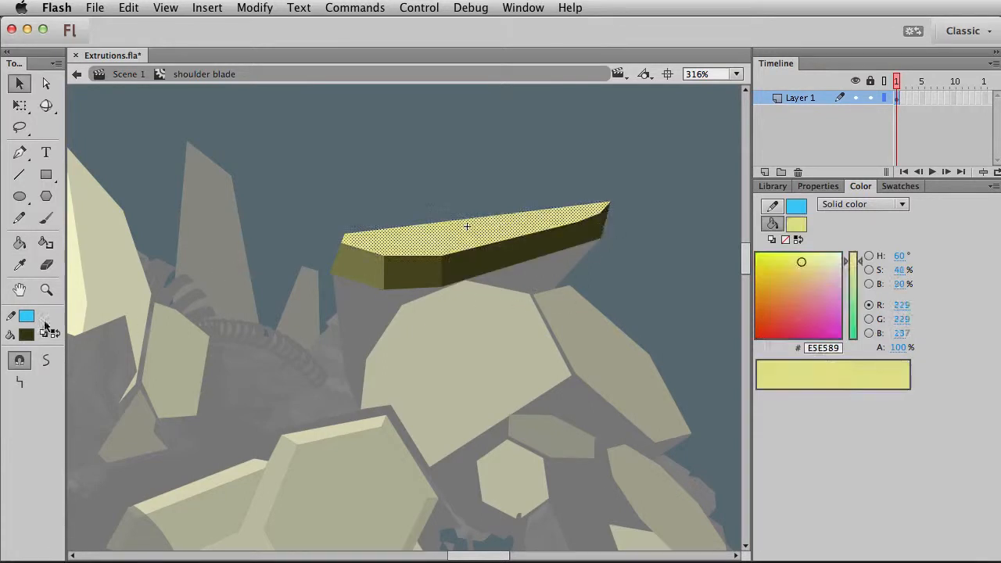
pyautogui.doubleClick(324, 224)
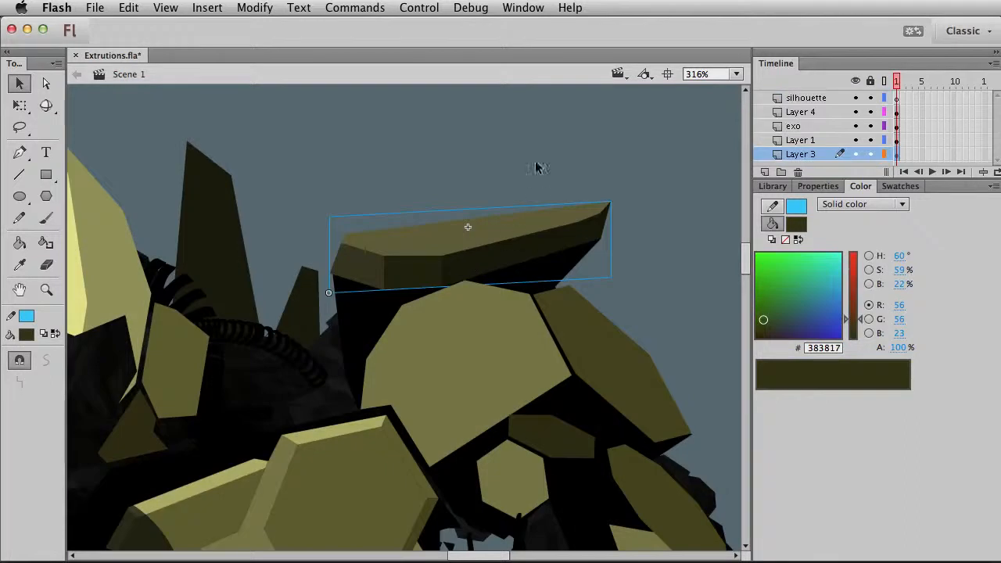
# Step: Inside the left shoulder plate's symbol, cut a thin notch from the top face's upper edge and slant the notch's left end
pyautogui.press('super+1')
pyautogui.moveTo(453, 415); pyautogui.dragTo(494, 341)
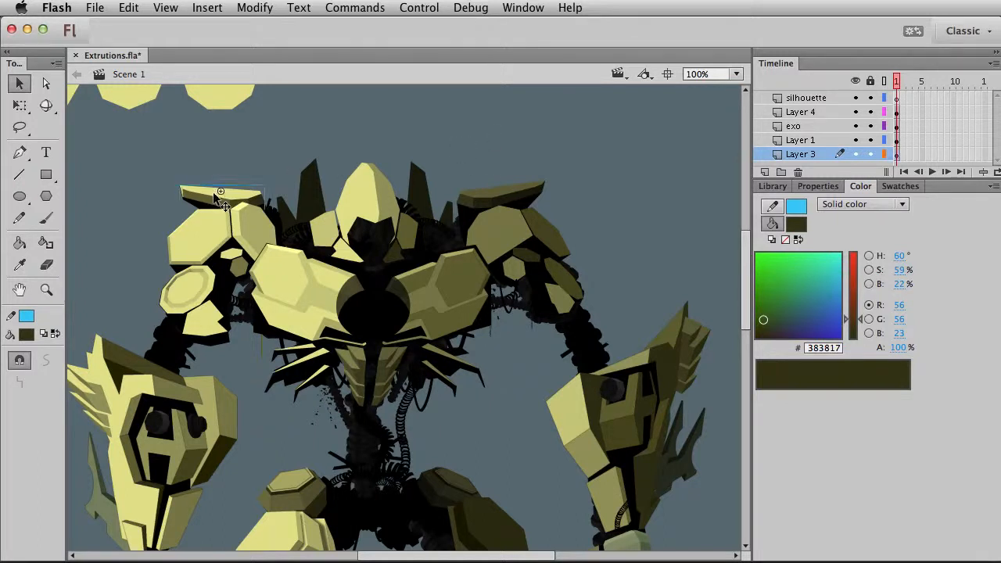
pyautogui.doubleClick(217, 196)
pyautogui.click(47, 289)
pyautogui.moveTo(158, 157); pyautogui.dragTo(310, 255)
pyautogui.press('v')
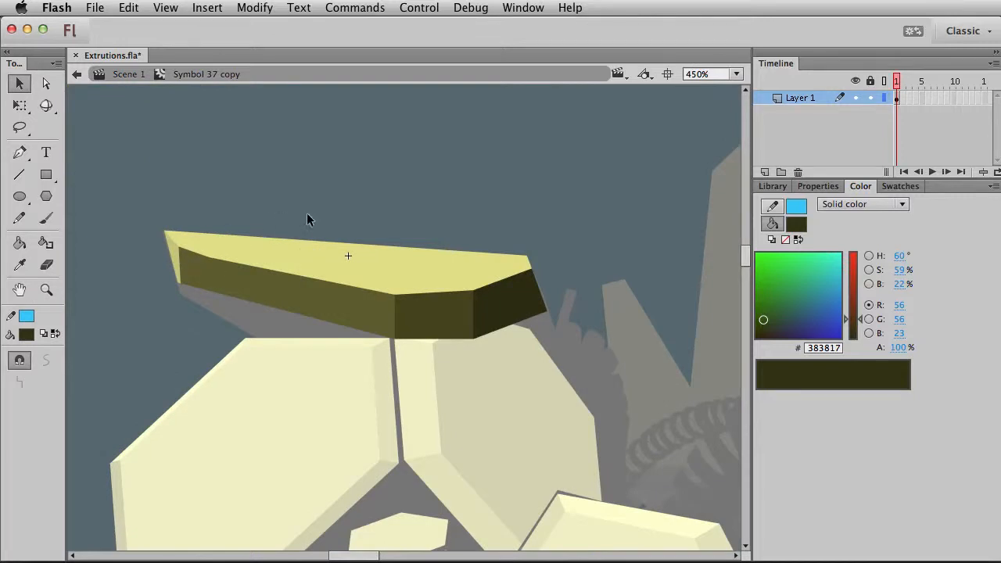
pyautogui.moveTo(206, 213); pyautogui.dragTo(343, 246)
pyautogui.press('Delete')
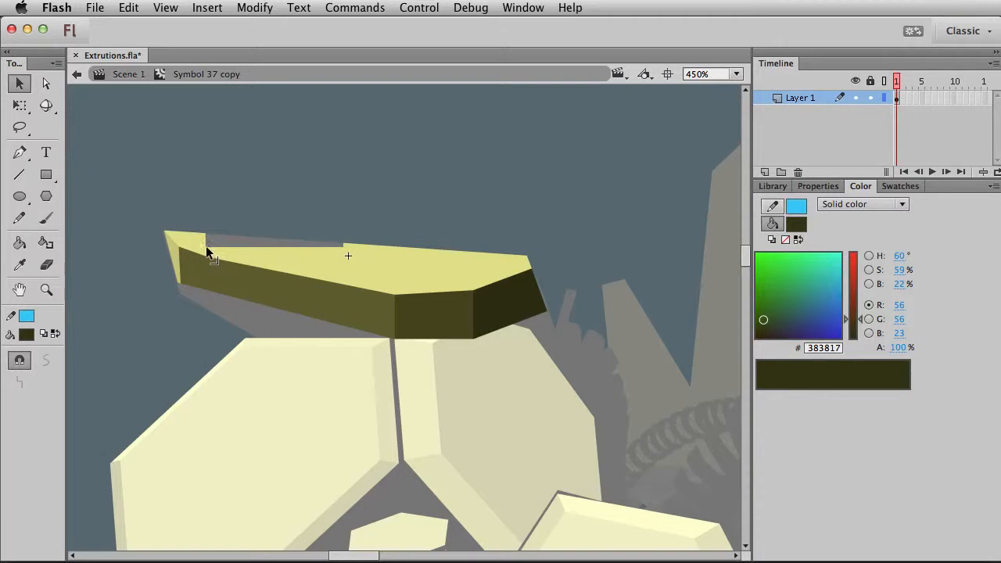
pyautogui.click(19, 361)
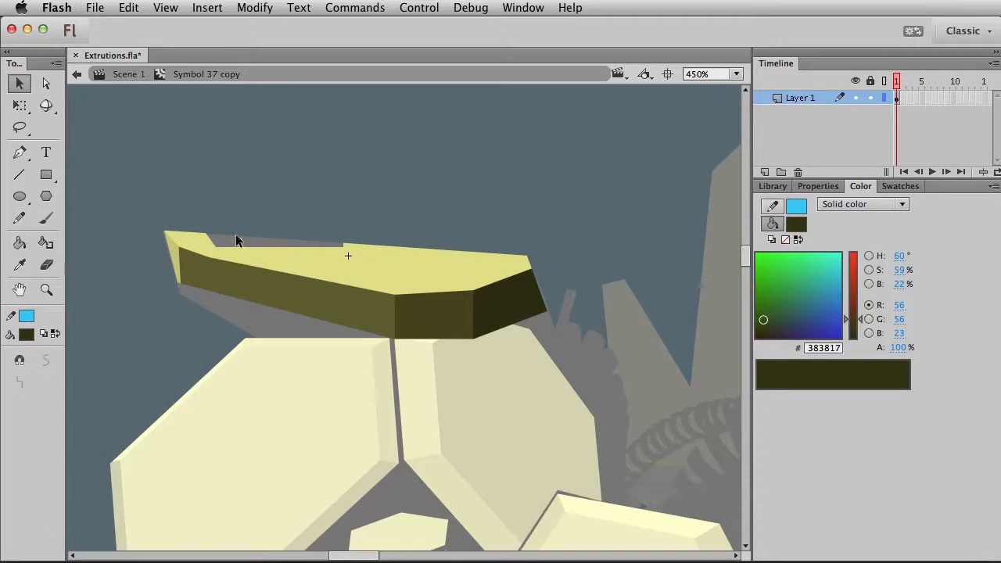
pyautogui.moveTo(213, 248); pyautogui.dragTo(212, 241)
# Step: Cut a second thin notch farther right along the plate's upper edge, slant its left end, and return to the main scene
pyautogui.moveTo(342, 249); pyautogui.dragTo(488, 262)
pyautogui.press('Delete')
pyautogui.moveTo(392, 262); pyautogui.dragTo(398, 256)
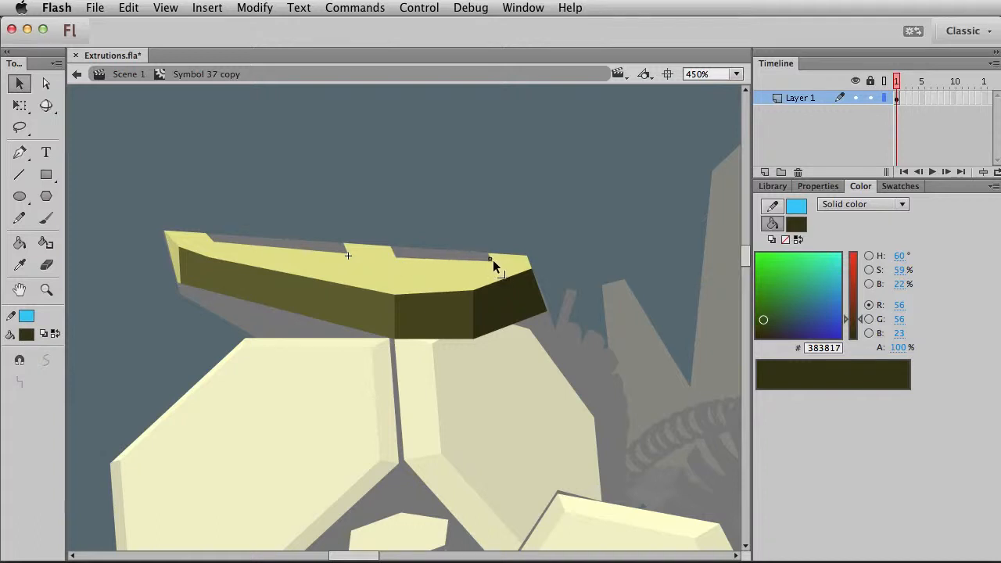
pyautogui.doubleClick(370, 327)
pyautogui.click(290, 156)
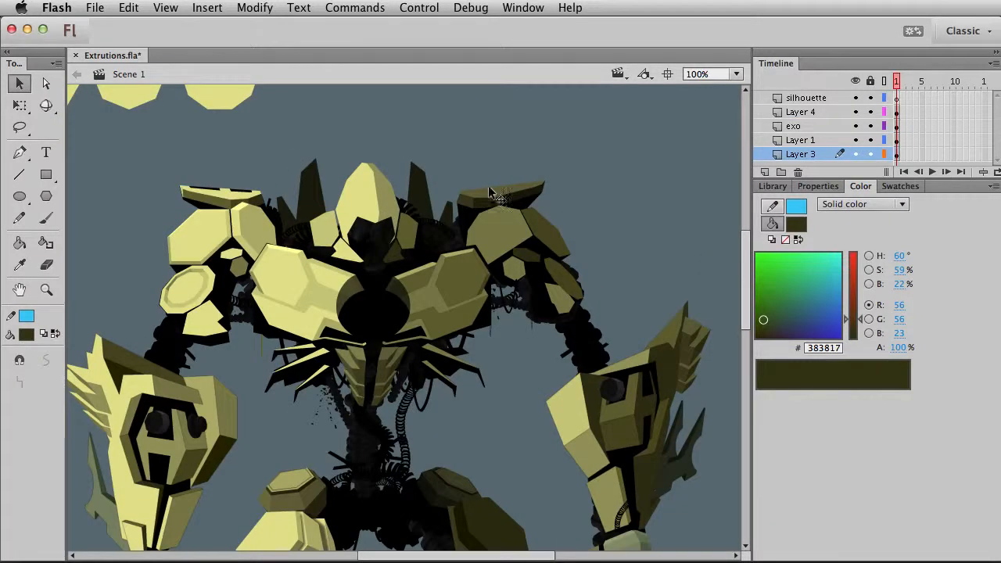
# Step: Trim the black silhouette behind the left shoulder plate so the background shows through the two notches, then return to the main scene
pyautogui.doubleClick(206, 188)
pyautogui.doubleClick(223, 217)
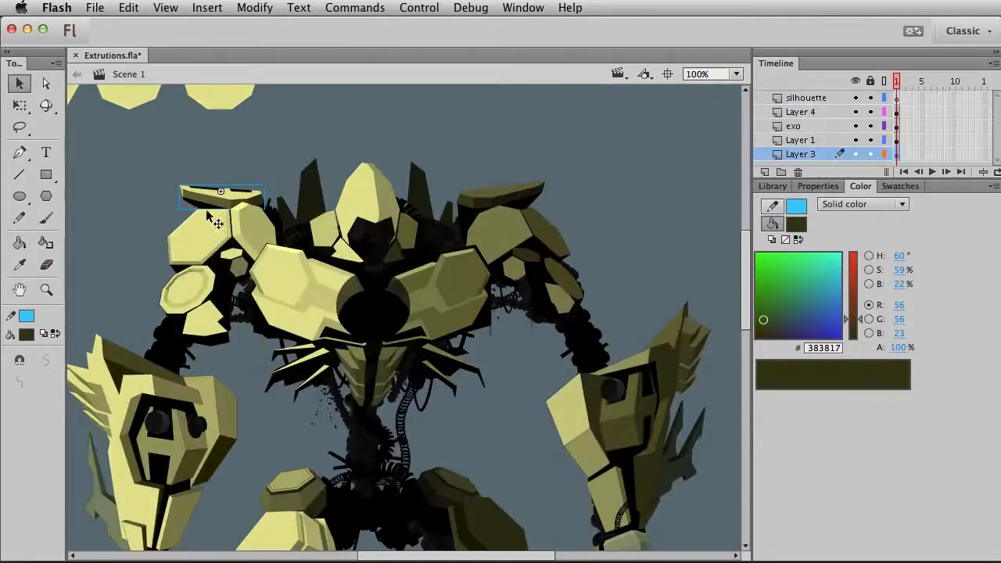
pyautogui.doubleClick(197, 205)
pyautogui.doubleClick(200, 212)
pyautogui.doubleClick(200, 213)
pyautogui.click(46, 291)
pyautogui.moveTo(156, 180); pyautogui.dragTo(329, 266)
pyautogui.press('v')
pyautogui.moveTo(157, 217); pyautogui.dragTo(517, 298)
pyautogui.hotkey('ctrl', '1')
pyautogui.doubleClick(469, 266)
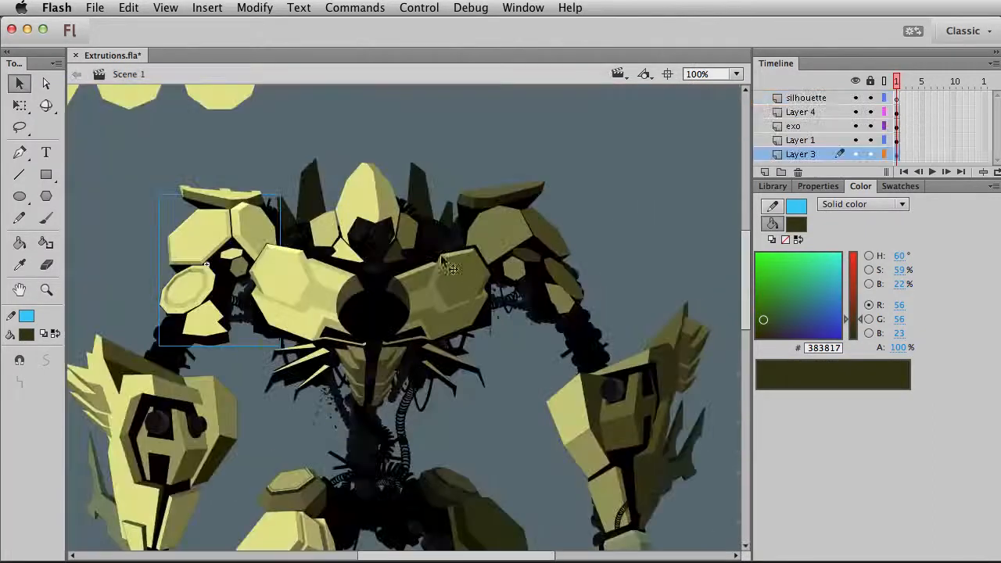
# Step: Cut two thin notches into the top face's upper edge inside the right shoulder blade symbol and return to the main scene
pyautogui.doubleClick(505, 192)
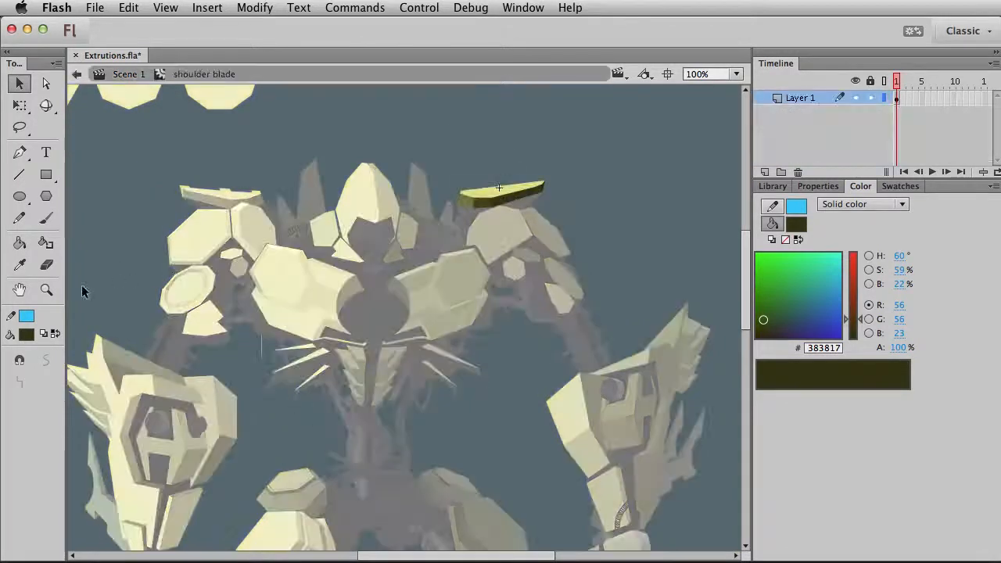
pyautogui.click(46, 289)
pyautogui.moveTo(402, 158); pyautogui.dragTo(599, 223)
pyautogui.press('v')
pyautogui.moveTo(451, 262); pyautogui.dragTo(522, 304)
pyautogui.press('Delete')
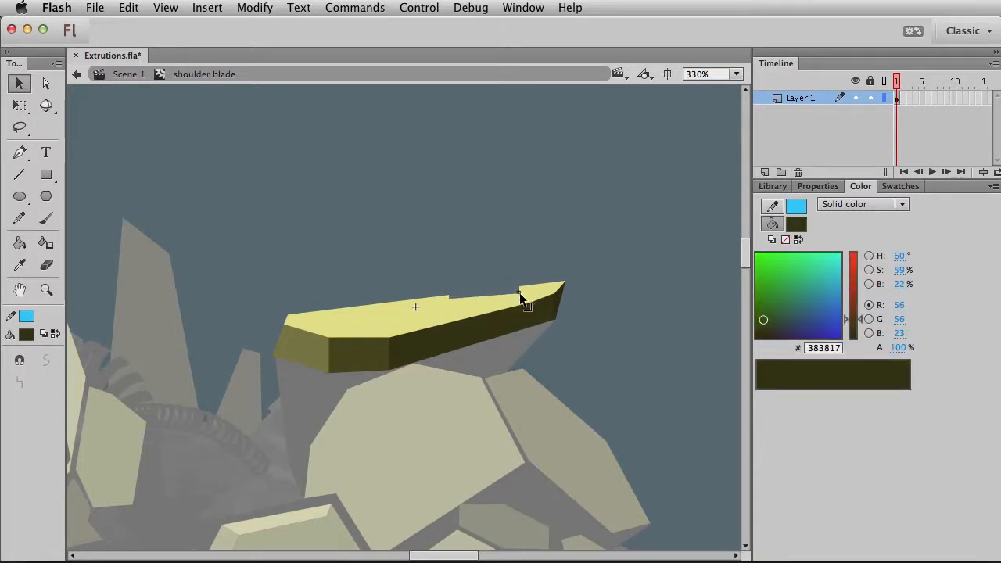
pyautogui.moveTo(314, 289); pyautogui.dragTo(392, 308)
pyautogui.press('Delete')
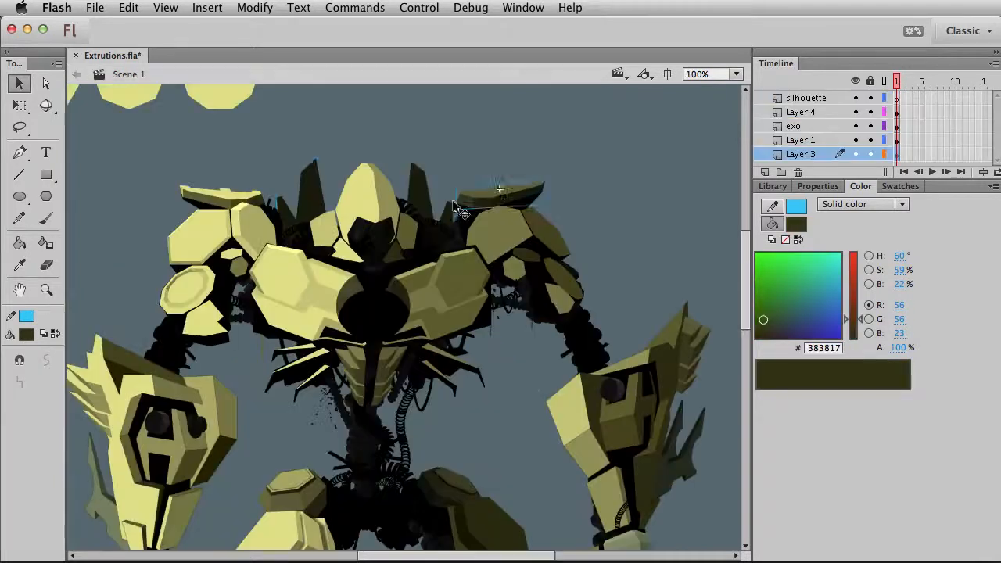
pyautogui.doubleClick(356, 256)
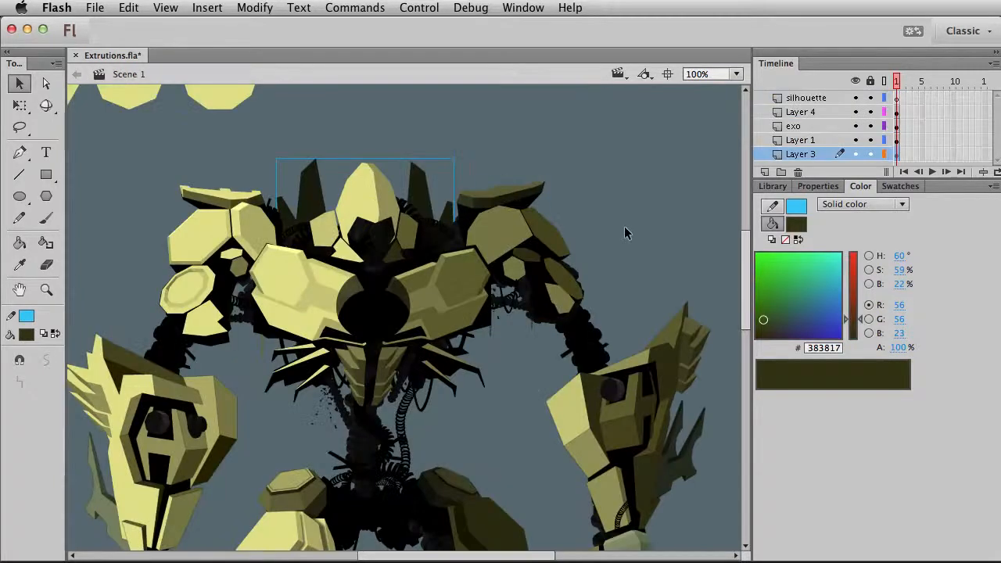
# Step: Save the Extrutions.fla document
pyautogui.hscroll(-3, 417, 329)
pyautogui.scroll(-2, 418, 328)
pyautogui.press('super+s')
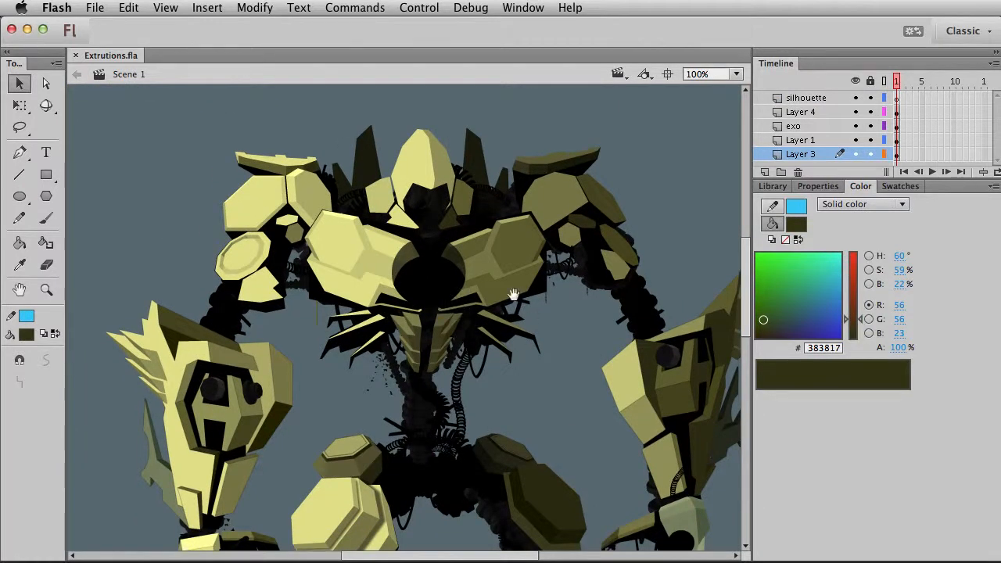
# Step: Try placing a mirrored copy of the left shoulder's inner bevelled plate over the large right shoulder plate
pyautogui.scroll(3, 547, 396)
pyautogui.click(563, 261)
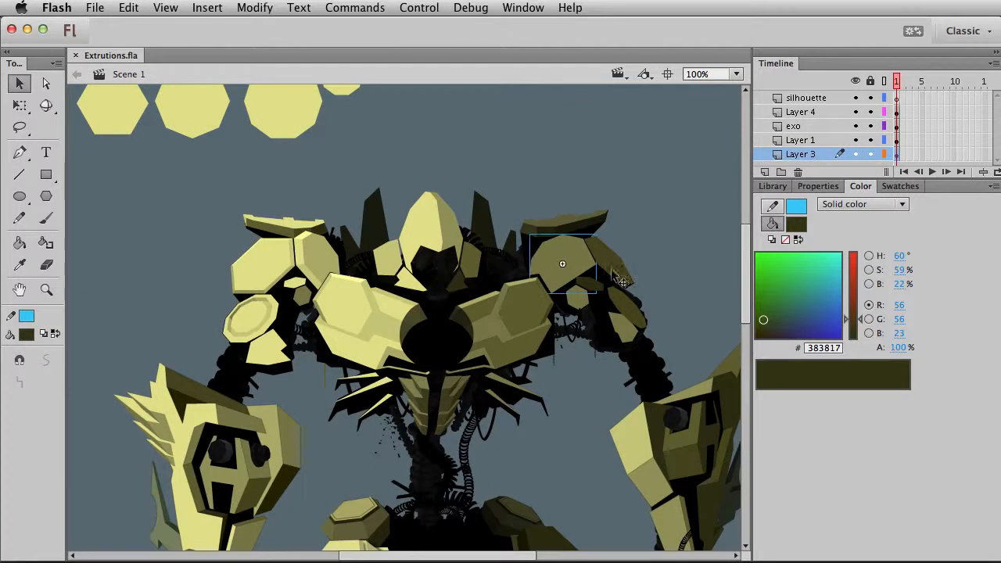
pyautogui.click(366, 283)
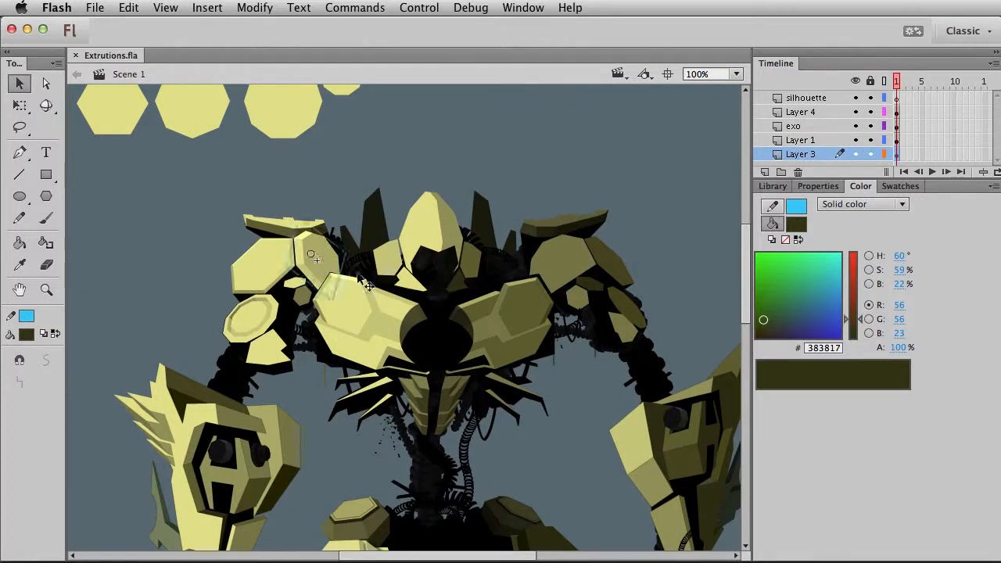
pyautogui.moveTo(366, 283); pyautogui.dragTo(459, 345)
pyautogui.moveTo(400, 321); pyautogui.dragTo(568, 260)
pyautogui.press('q')
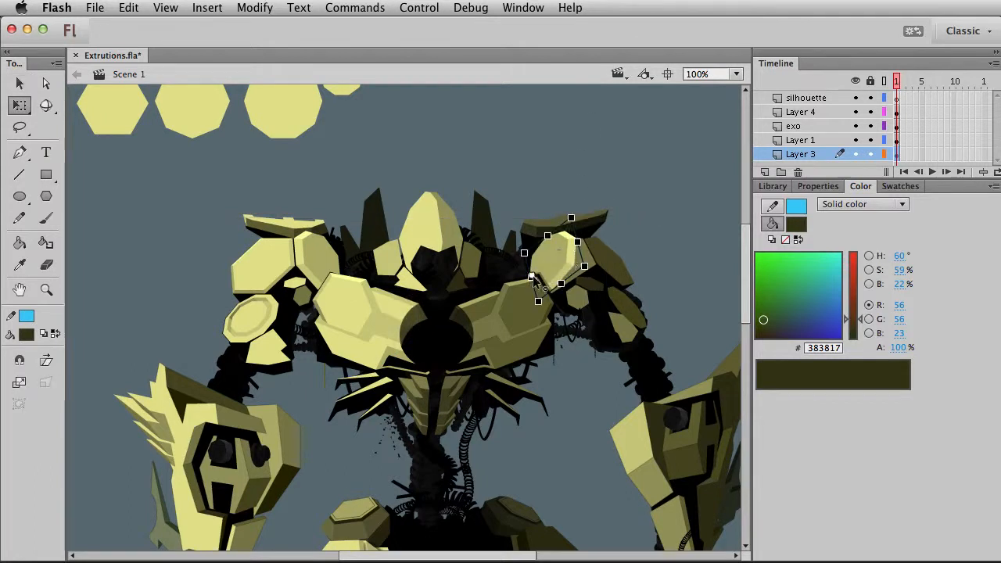
# Step: Try scaling and rotating the mirrored copy to fit the inner part of the right shoulder plate
pyautogui.press('v')
pyautogui.click(677, 318)
pyautogui.click(561, 263)
pyautogui.press('q')
pyautogui.moveTo(584, 248); pyautogui.dragTo(563, 224)
pyautogui.press('super+shift+a')
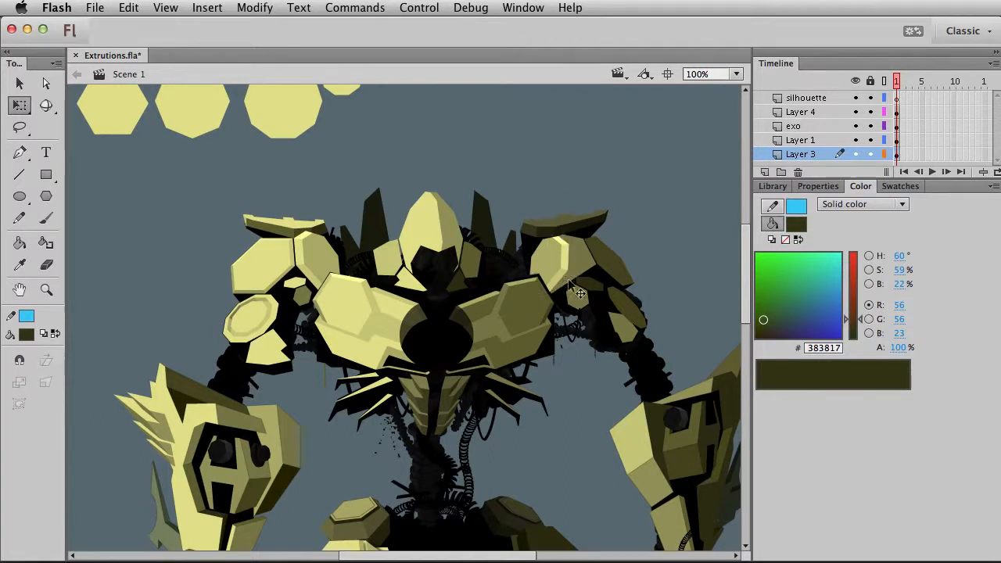
# Step: Try a Tint color effect on the copied right shoulder plate with the tint amount at 0%, and adjust its shape
pyautogui.click(570, 271)
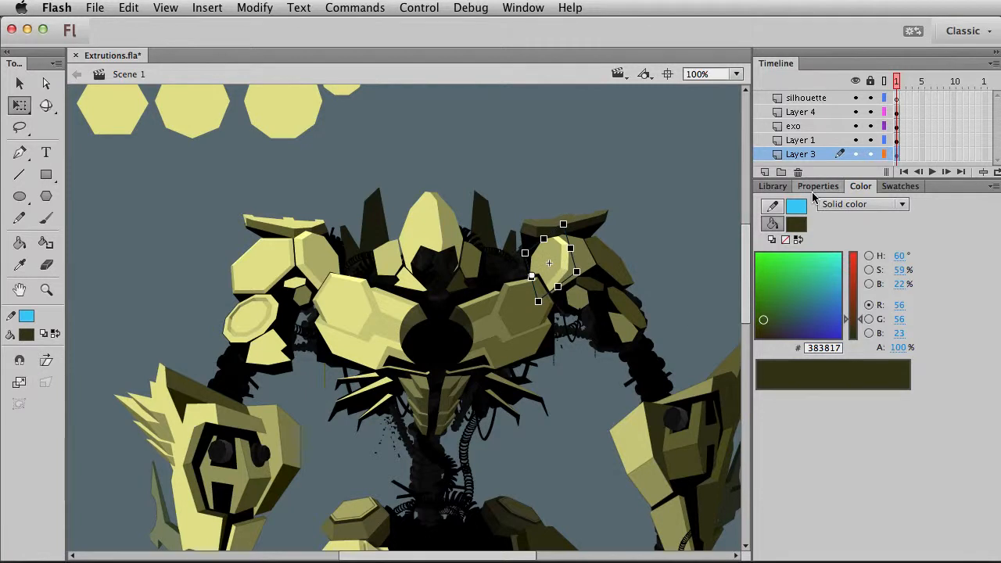
pyautogui.click(818, 186)
pyautogui.click(845, 336)
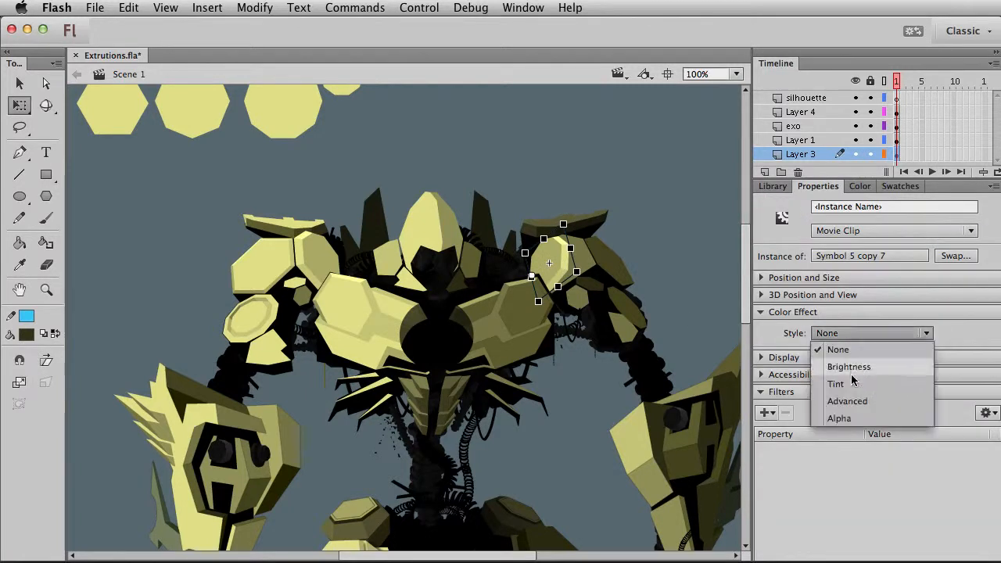
pyautogui.click(851, 384)
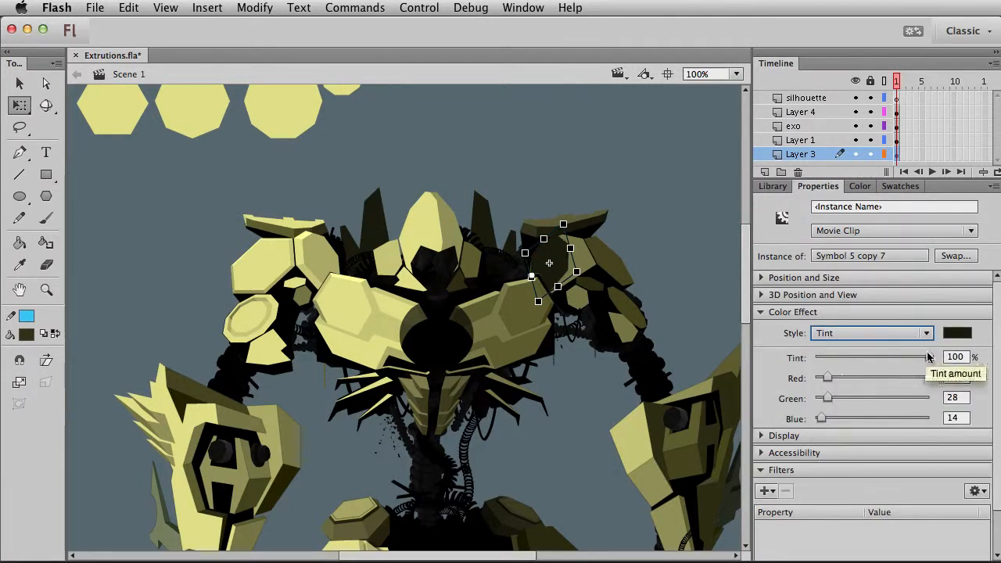
pyautogui.moveTo(906, 362); pyautogui.dragTo(814, 358)
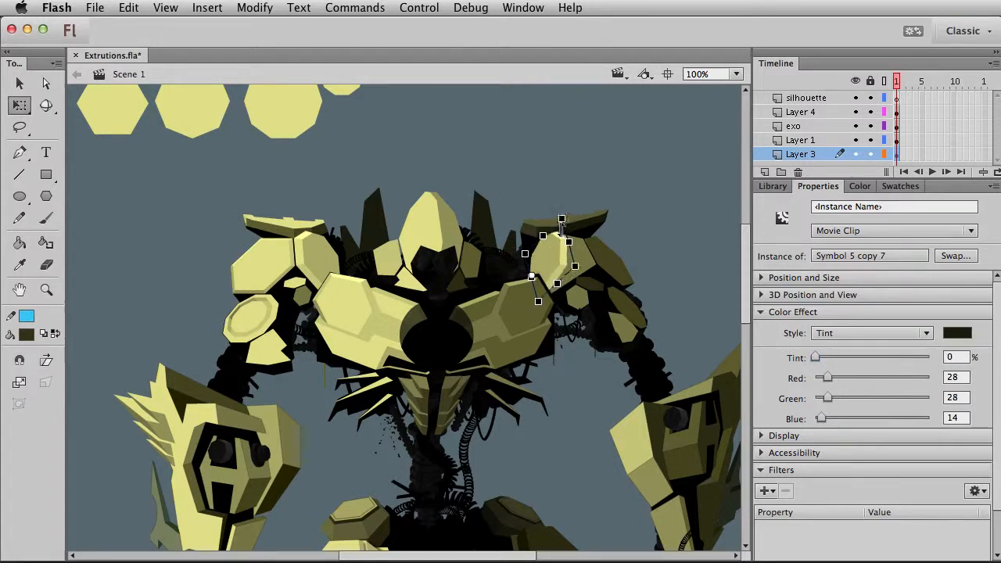
pyautogui.press('v')
pyautogui.click(715, 282)
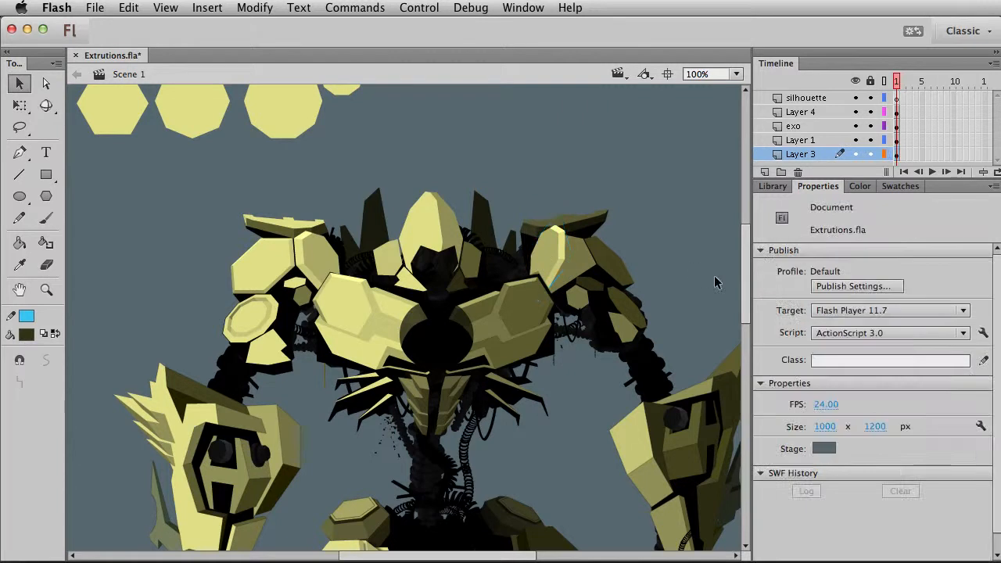
# Step: Try rotating a duplicate of the left shoulder's inner bevelled plate about a pivot at its lower edge
pyautogui.click(554, 268)
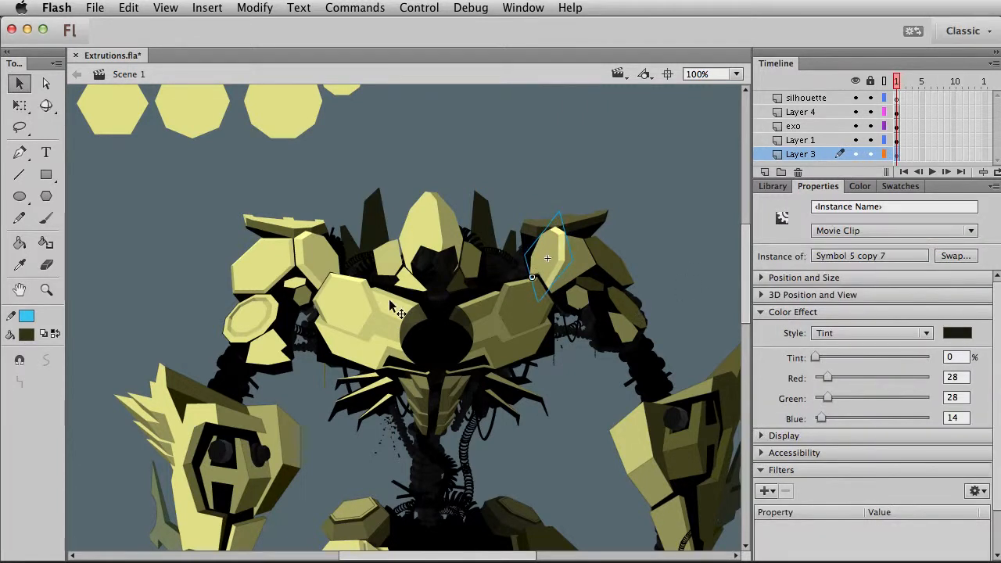
pyautogui.click(311, 270)
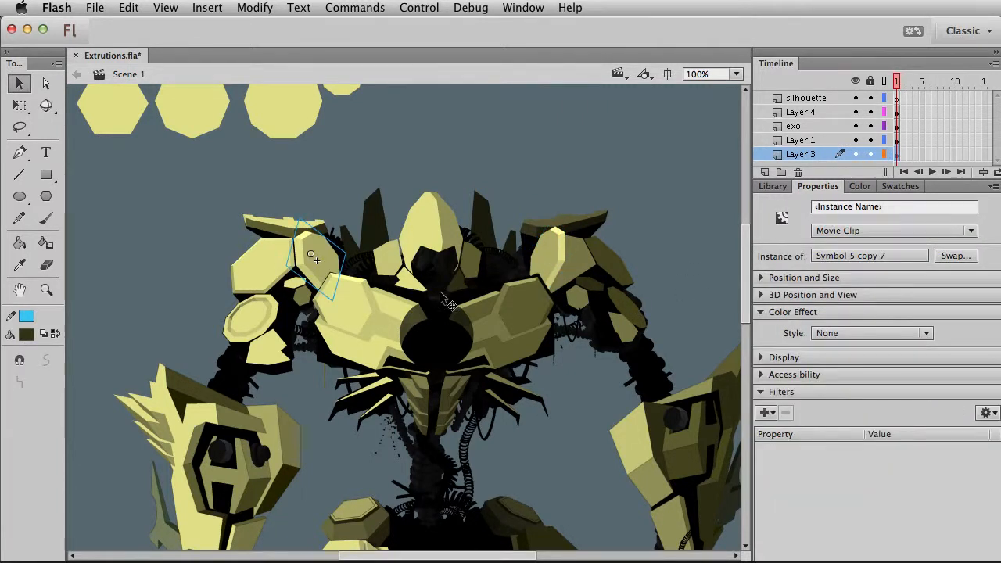
pyautogui.press('q')
pyautogui.moveTo(329, 300); pyautogui.dragTo(320, 290)
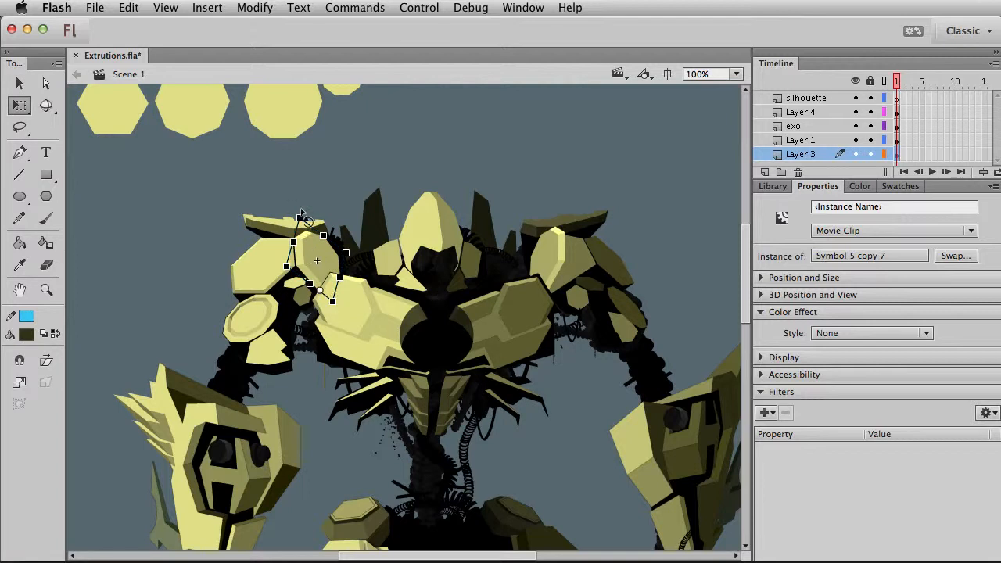
pyautogui.moveTo(307, 223)
pyautogui.mouseDown()
pyautogui.moveTo(330, 234)
pyautogui.moveTo(304, 211)
pyautogui.moveTo(313, 233)
pyautogui.mouseUp()
pyautogui.press('super+z')
pyautogui.press('v')
pyautogui.click(457, 216)
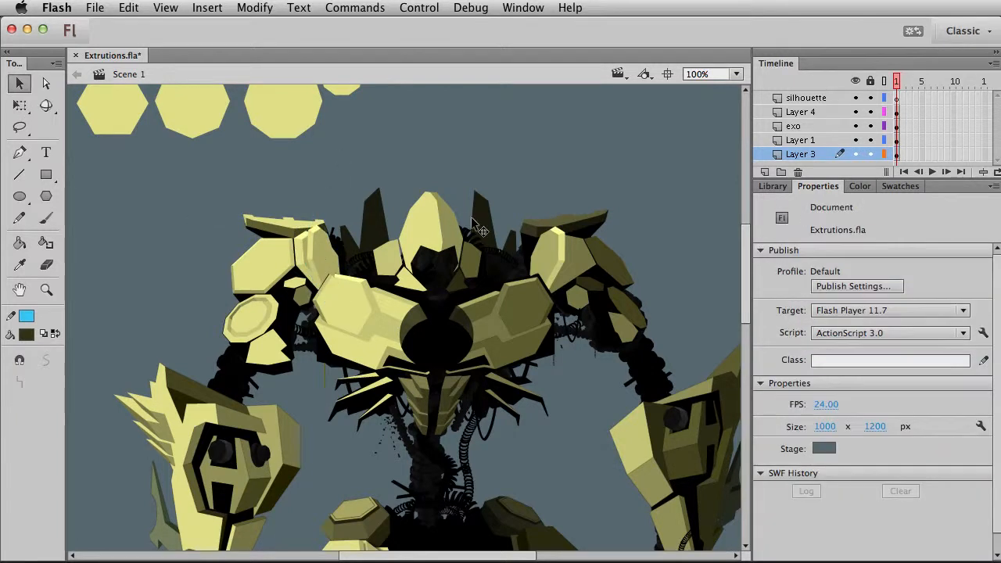
# Step: Try reshaping the duplicated bevelled plate so it overlaps the inner side of the left shoulder
pyautogui.click(321, 254)
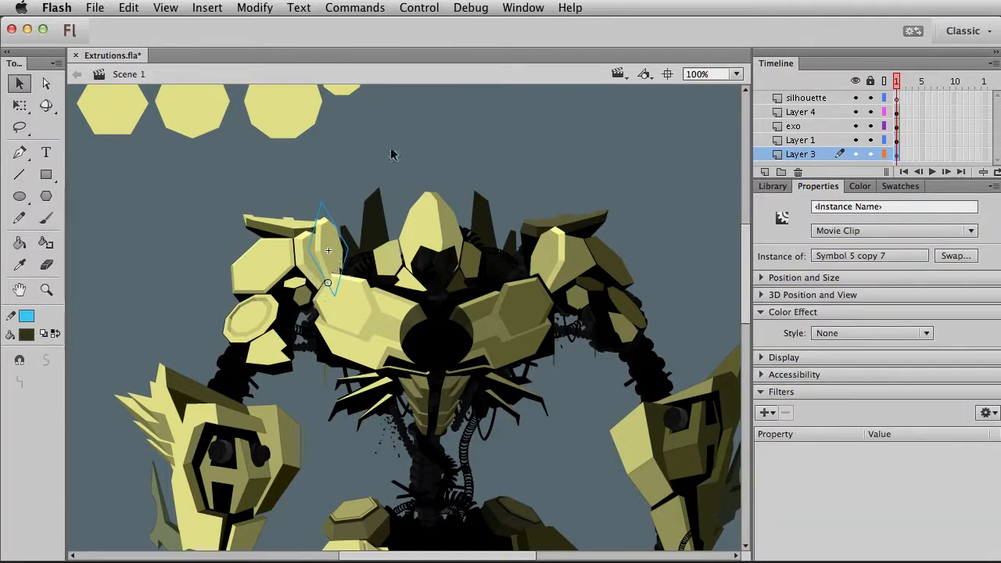
pyautogui.click(375, 183)
pyautogui.click(336, 239)
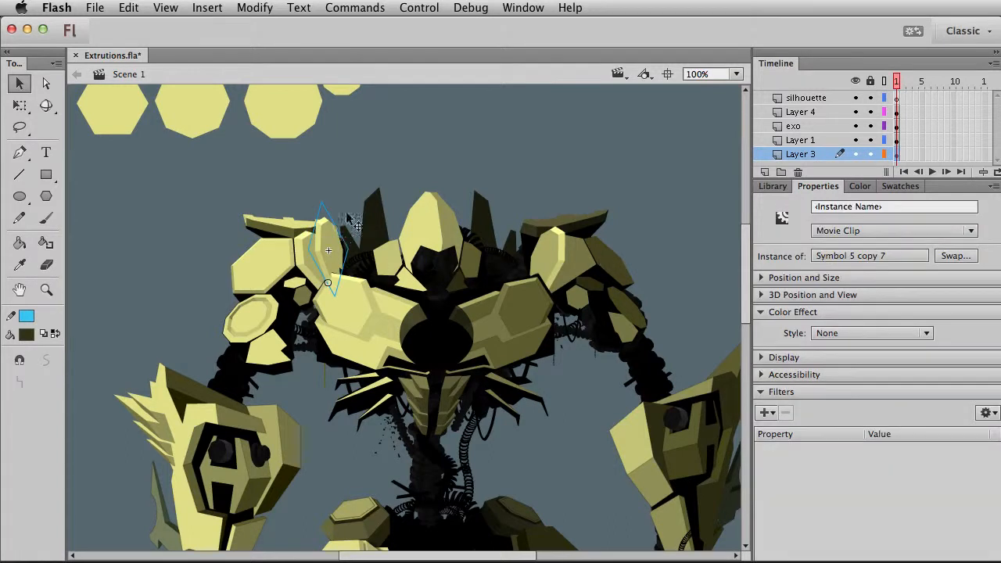
pyautogui.press('q')
pyautogui.moveTo(333, 207); pyautogui.dragTo(339, 212)
pyautogui.press('v')
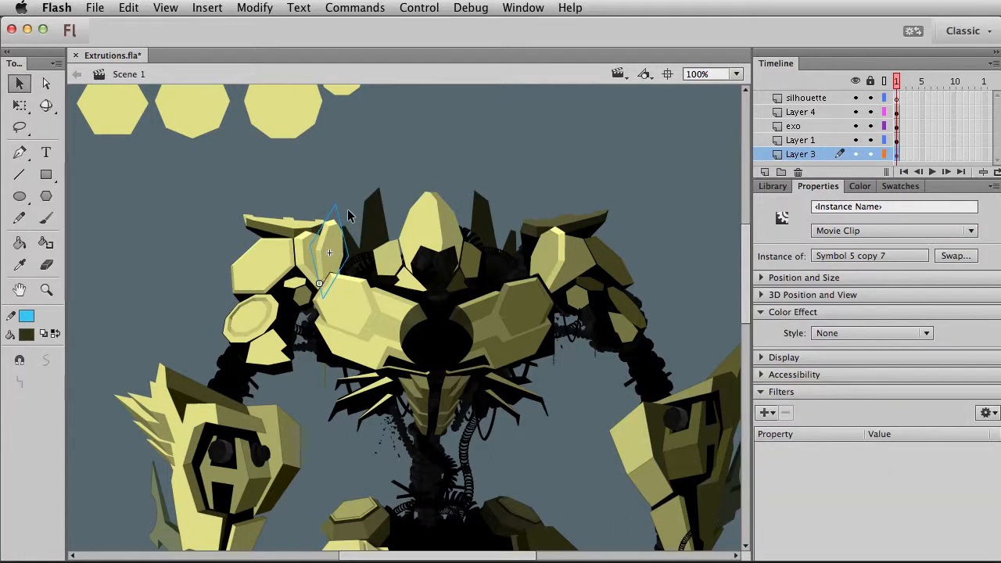
# Step: Delete the trial bevelled plate copies from the left and right shoulders
pyautogui.click(671, 228)
pyautogui.click(319, 241)
pyautogui.press('Delete')
pyautogui.click(570, 244)
pyautogui.click(554, 265)
pyautogui.press('Delete')
# Step: Open the large right shoulder plate symbol for editing and outline its shape with a cyan hairline stroke
pyautogui.click(563, 265)
pyautogui.doubleClick(563, 265)
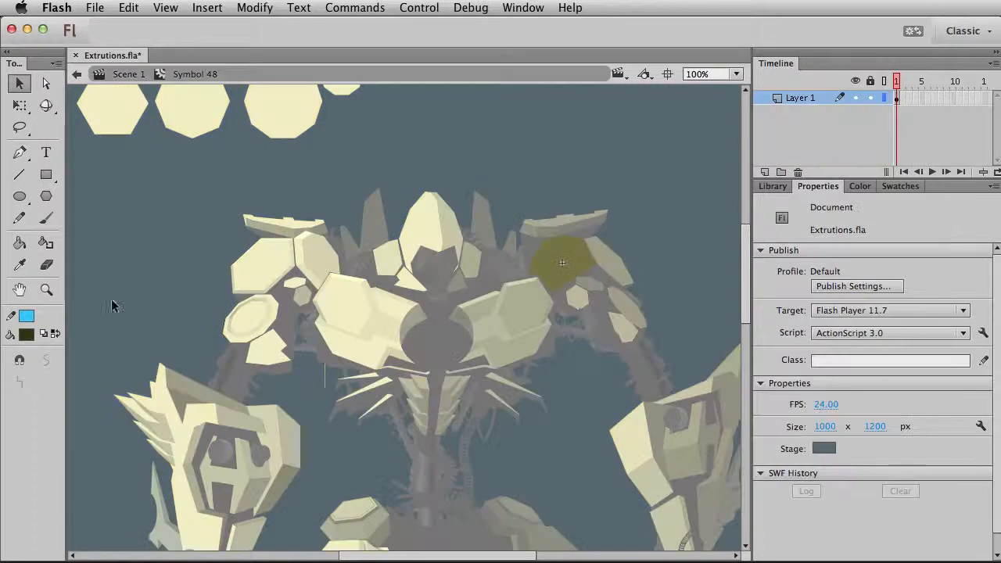
pyautogui.click(47, 290)
pyautogui.moveTo(534, 196); pyautogui.dragTo(698, 362)
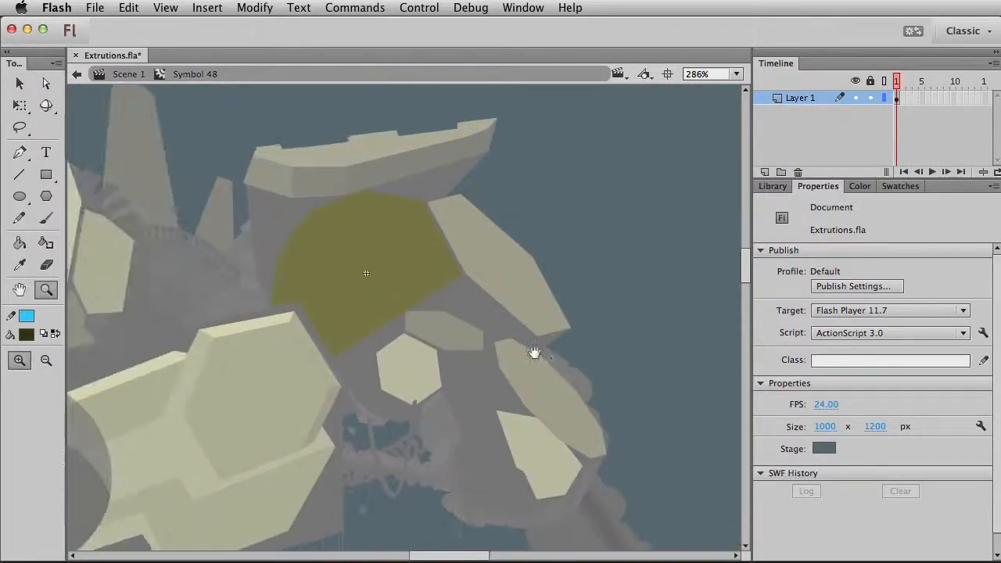
pyautogui.click(46, 243)
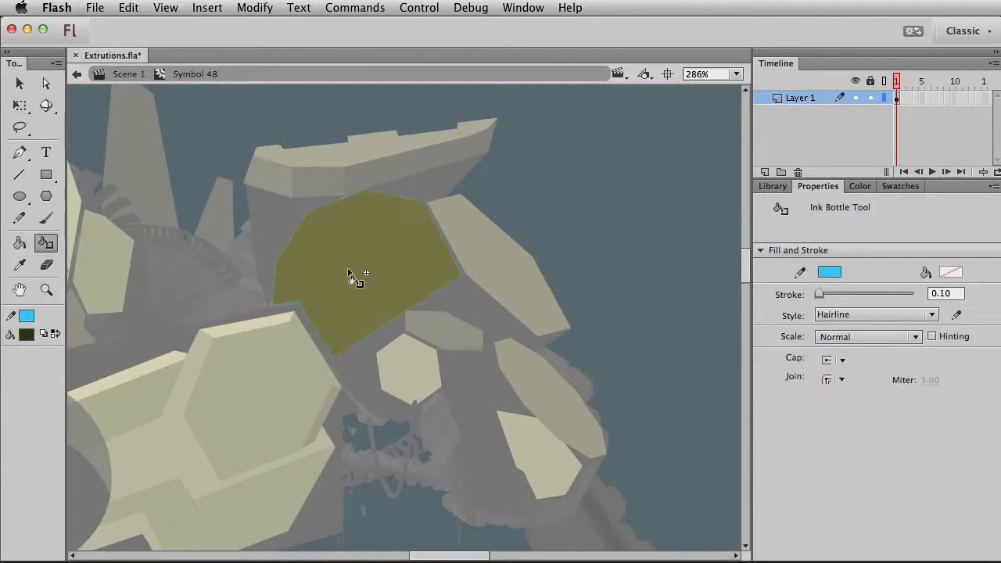
pyautogui.click(352, 278)
pyautogui.press('v')
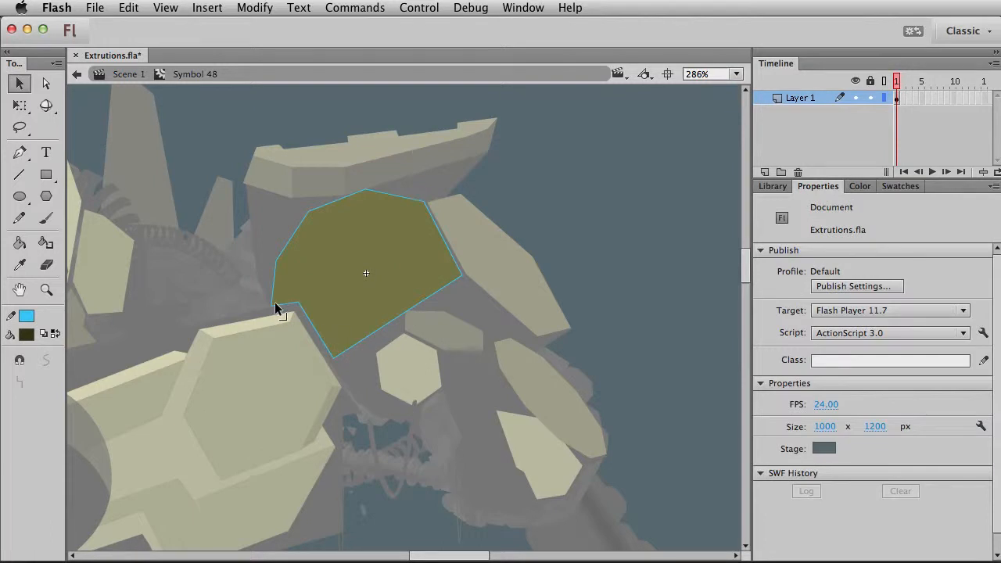
# Step: Duplicate the plate's complete outline and offset the copy up and to the right of the original
pyautogui.click(414, 310)
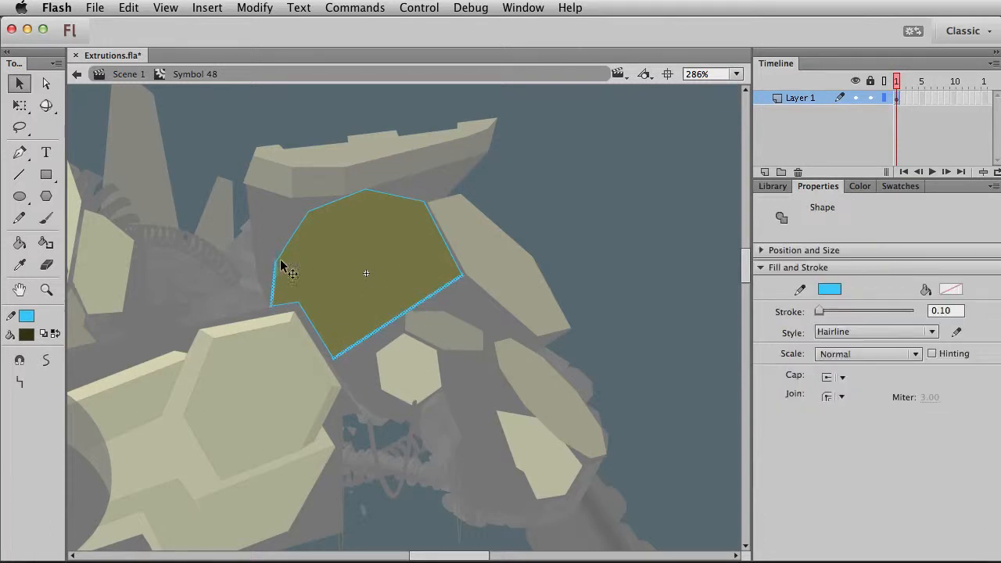
pyautogui.keyDown('shift'); pyautogui.click(452, 249); pyautogui.keyUp('shift')
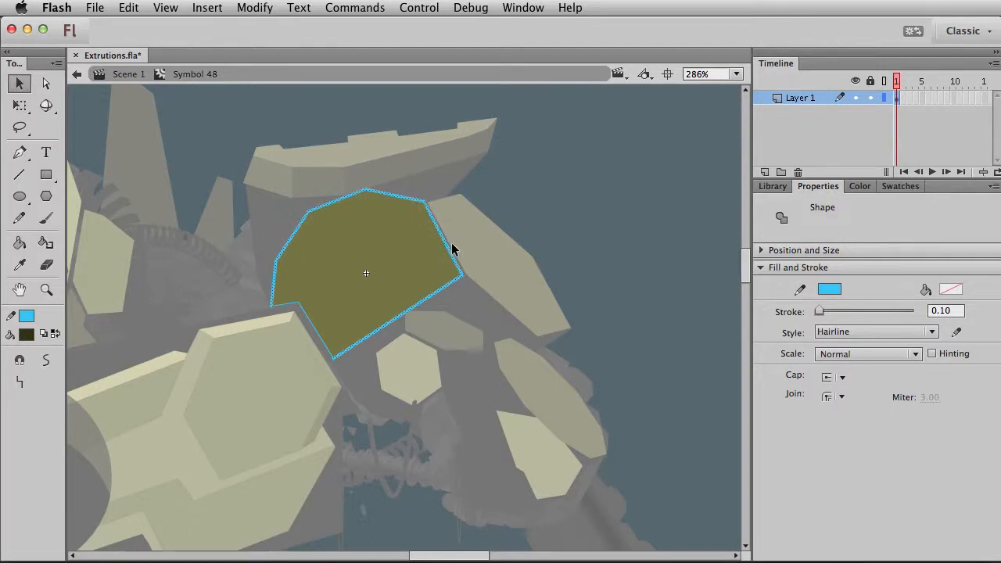
pyautogui.keyDown('shift'); pyautogui.click(308, 319); pyautogui.keyUp('shift')
pyautogui.hotkey('shift', 'Right')
pyautogui.hotkey('shift', 'Right')
pyautogui.hotkey('shift', 'Up')
pyautogui.hotkey('shift', 'Right')
pyautogui.hotkey('shift', 'Right')
pyautogui.hotkey('shift', 'Up')
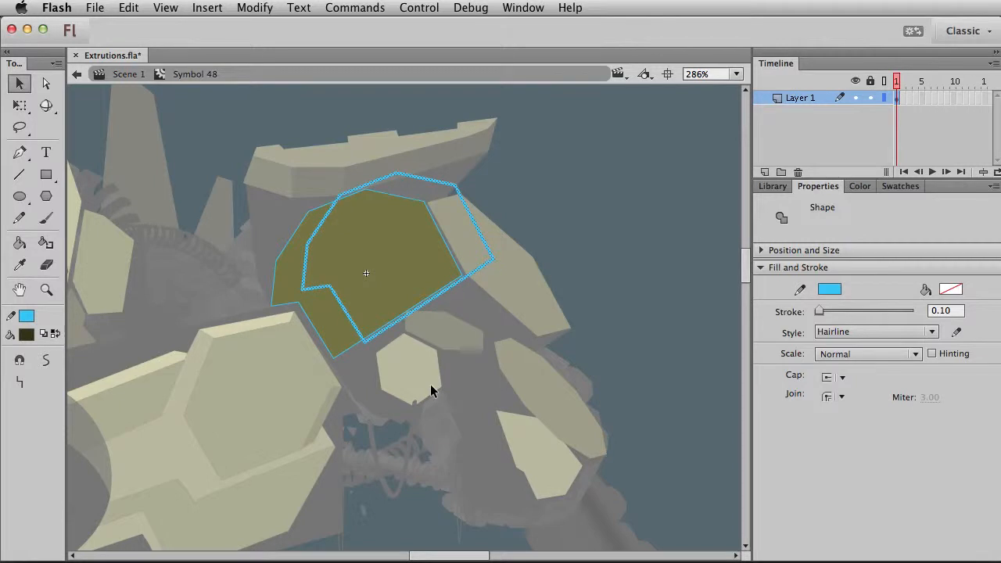
pyautogui.click(425, 352)
# Step: Delete the offset outline's segments that extend beyond the plate's upper, outer and lower edges
pyautogui.click(367, 186)
pyautogui.press('Delete')
pyautogui.click(413, 177)
pyautogui.press('Delete')
pyautogui.click(473, 210)
pyautogui.press('Delete')
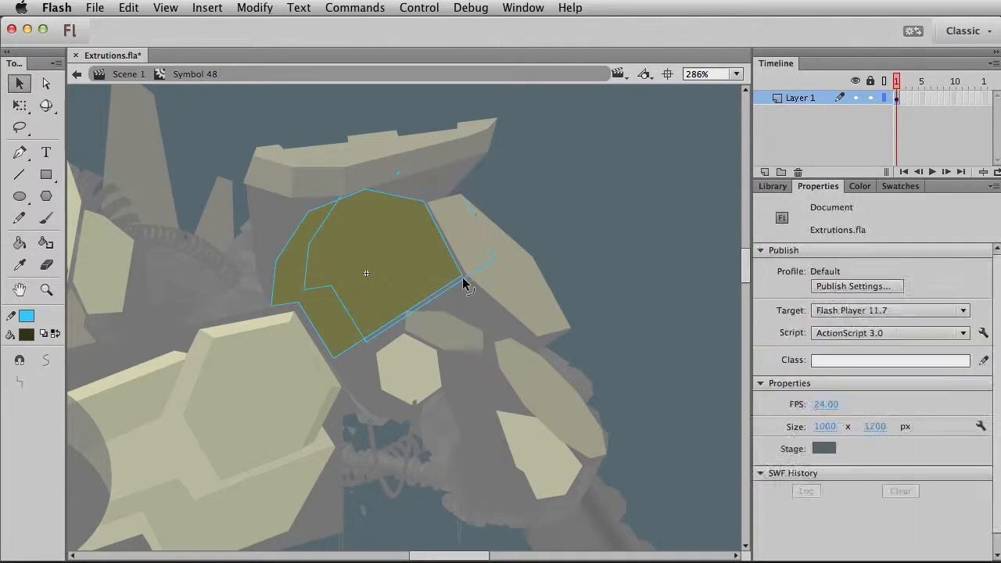
pyautogui.click(464, 279)
pyautogui.press('Delete')
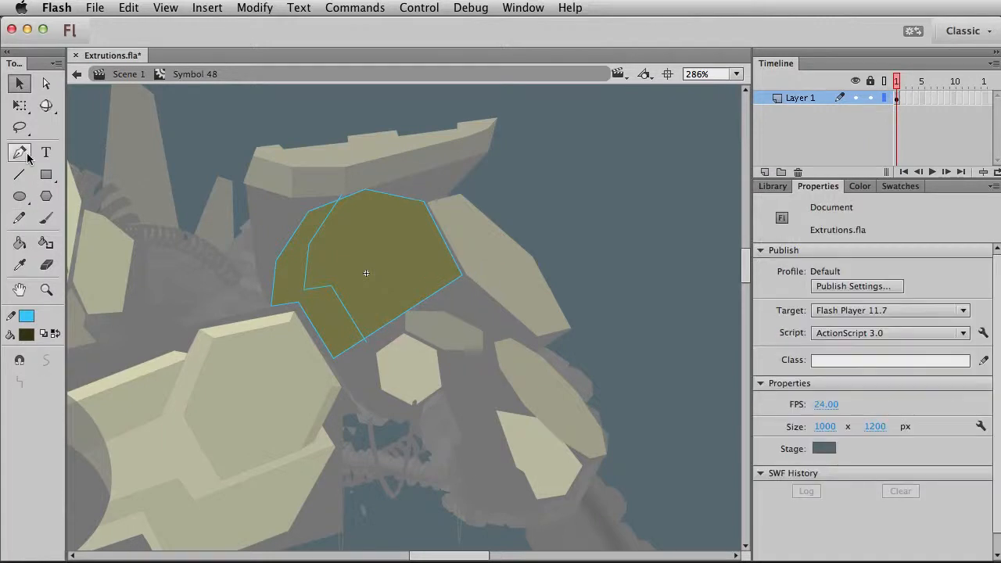
# Step: With object snapping on, connect the inner and outer outline corners with lines along the plate's inner side and trim the overhang
pyautogui.click(26, 170)
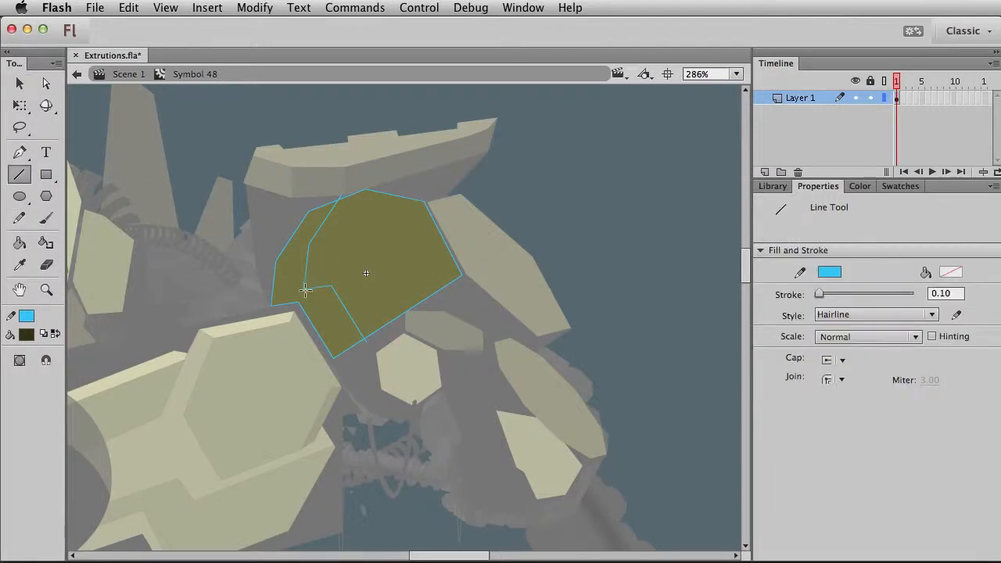
pyautogui.click(46, 360)
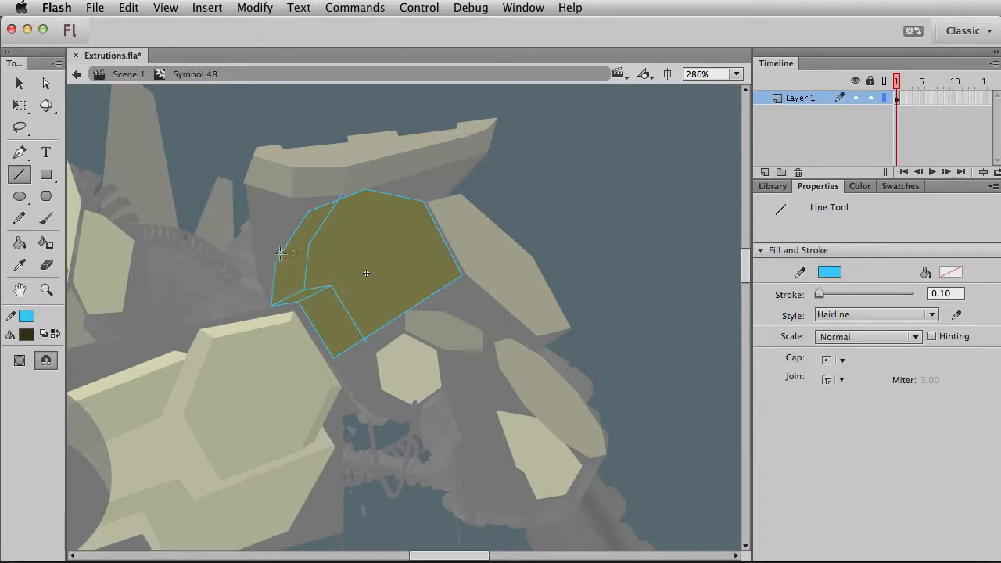
pyautogui.moveTo(275, 258); pyautogui.dragTo(299, 241)
pyautogui.press('v')
pyautogui.click(342, 206)
pyautogui.click(227, 273)
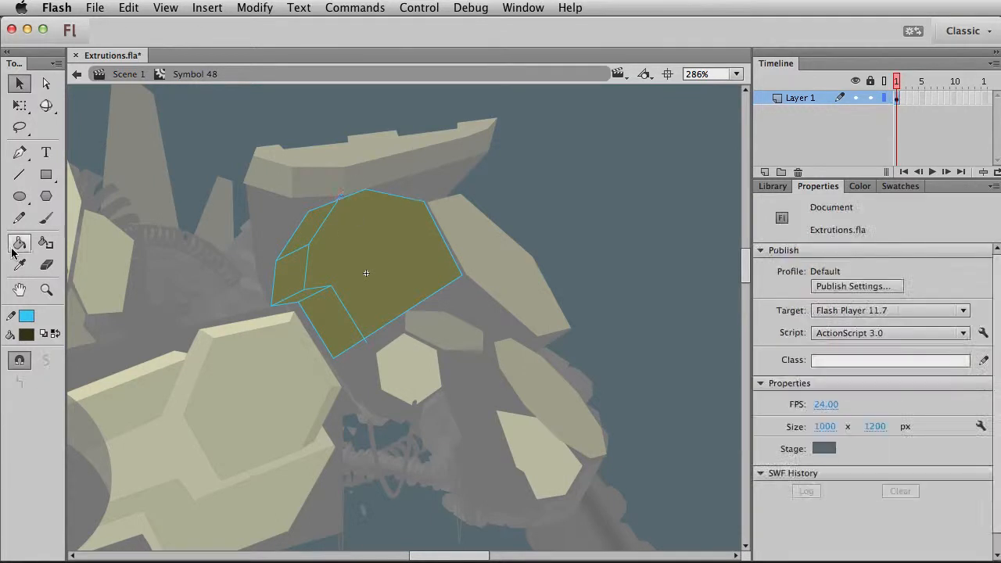
# Step: Fill the plate's innermost side facet with light olive and the facet above it with a medium olive
pyautogui.click(20, 243)
pyautogui.click(27, 334)
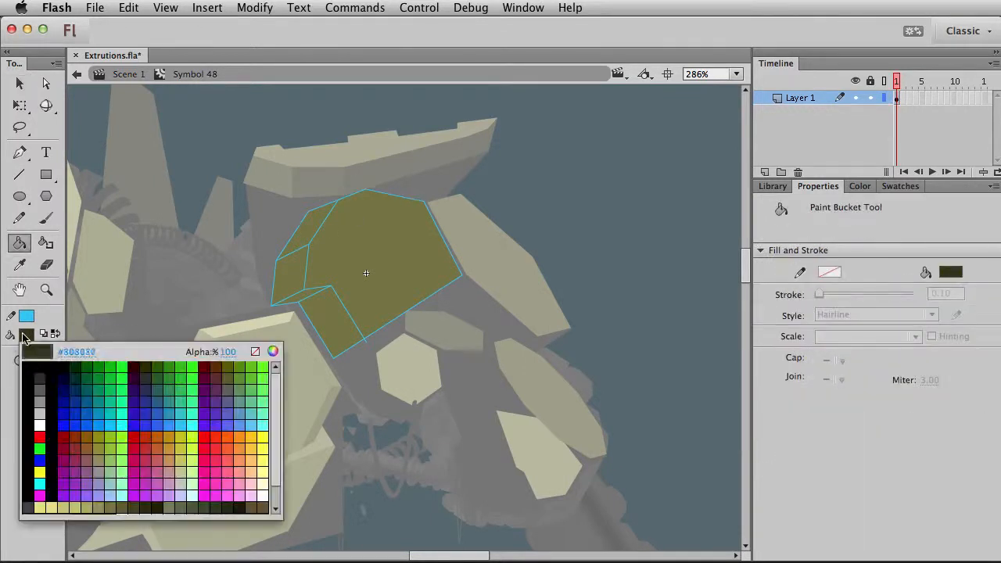
pyautogui.click(91, 500)
pyautogui.click(288, 276)
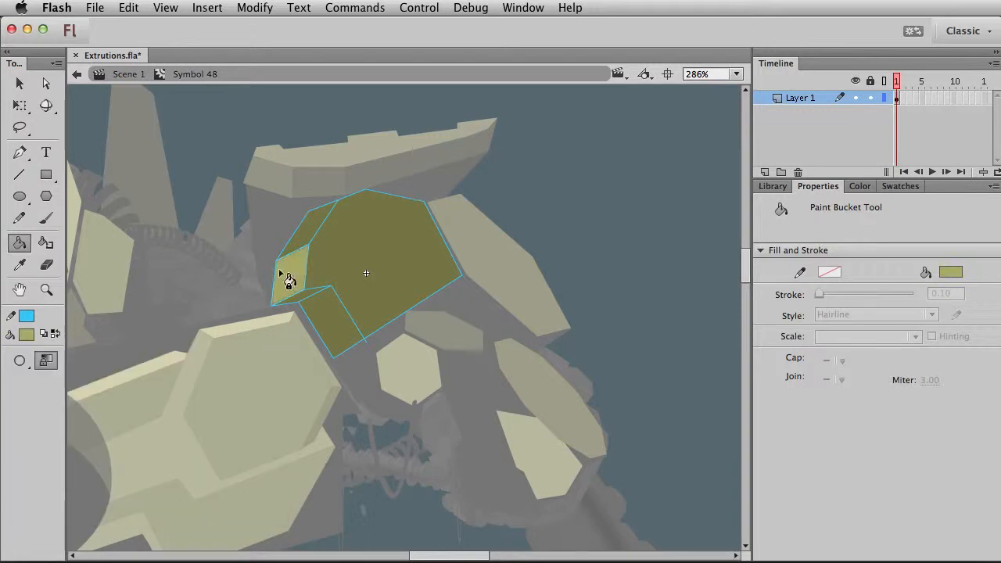
pyautogui.click(27, 337)
pyautogui.click(98, 505)
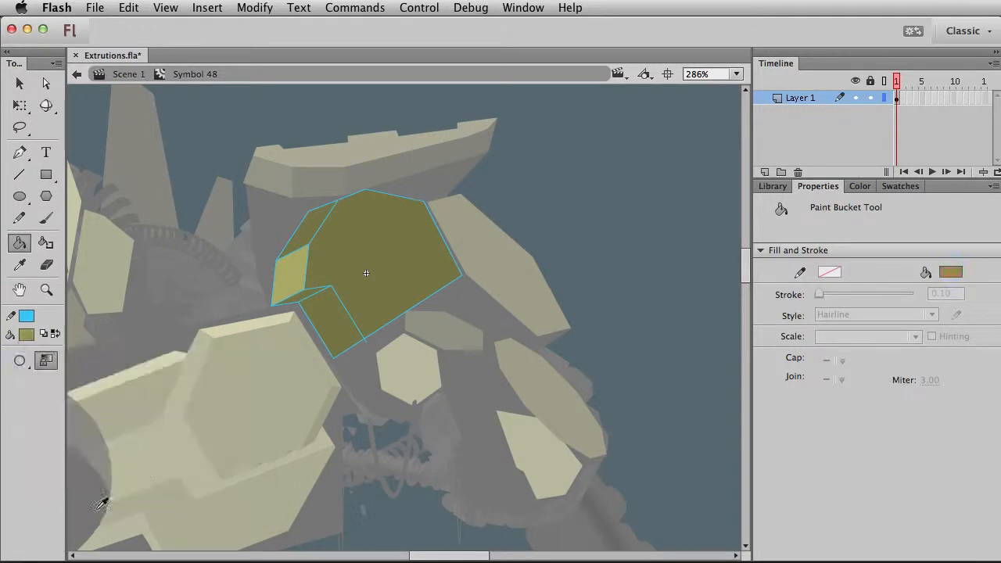
pyautogui.click(302, 233)
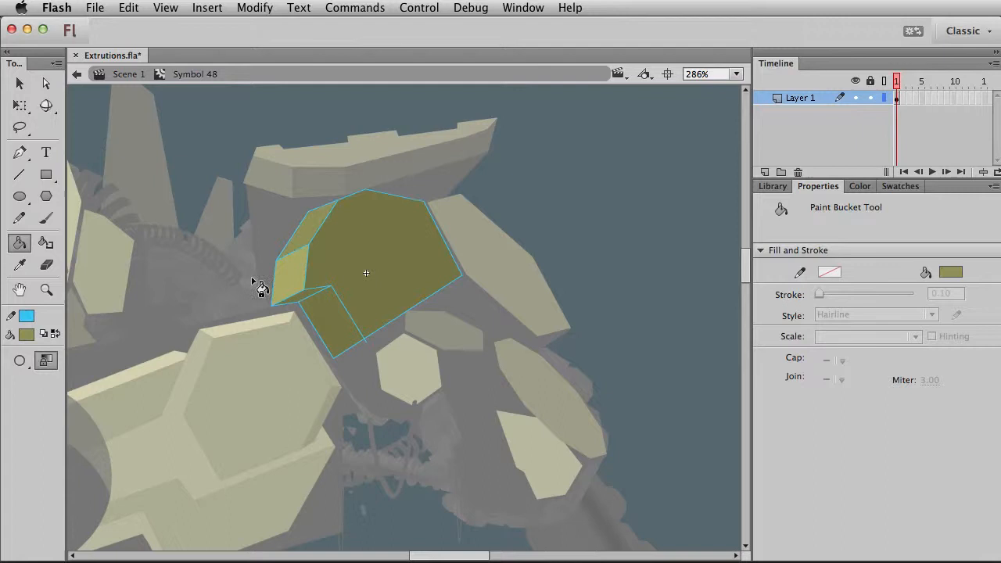
# Step: Fill the thin facet under the notch with very dark olive and the lower side facet with dark olive
pyautogui.click(26, 335)
pyautogui.click(143, 505)
pyautogui.click(315, 297)
pyautogui.click(26, 335)
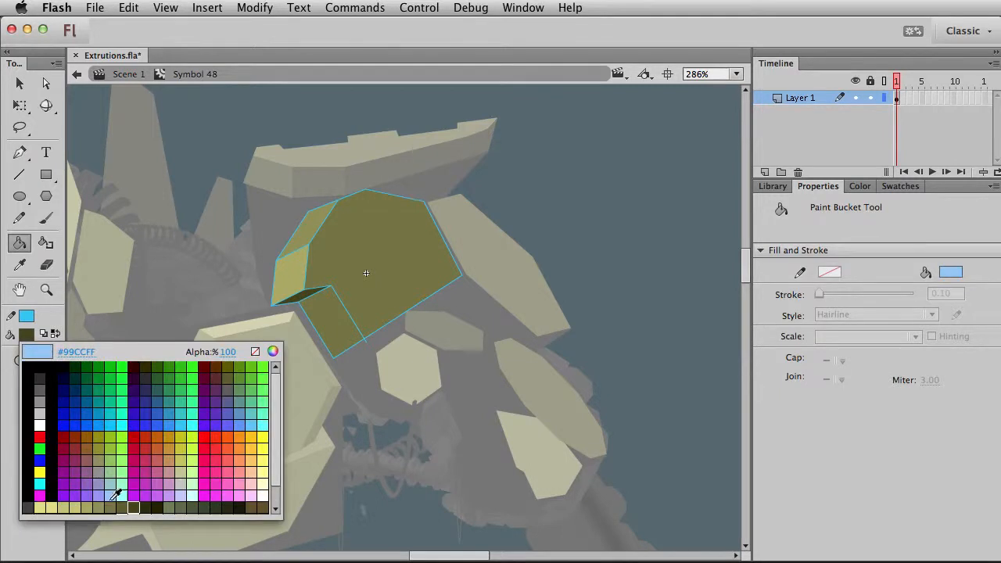
pyautogui.click(123, 495)
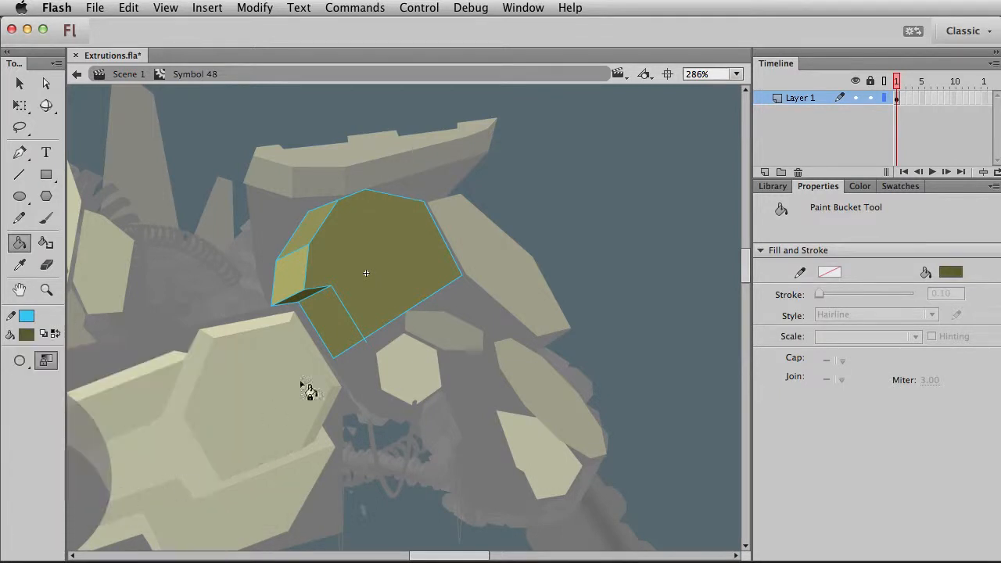
pyautogui.click(338, 340)
# Step: Remove the cyan construction lines from the shaded shoulder plate
pyautogui.press('v')
pyautogui.click(367, 341)
pyautogui.click(396, 384)
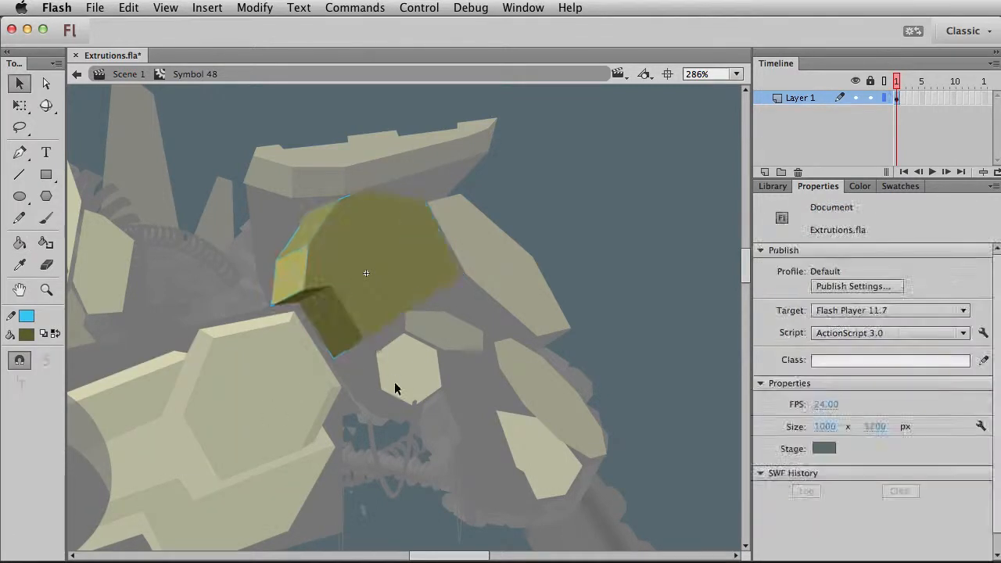
# Step: Leave the shoulder plate's symbol for the main scene and save the document
pyautogui.doubleClick(396, 384)
pyautogui.moveTo(612, 332); pyautogui.dragTo(569, 332)
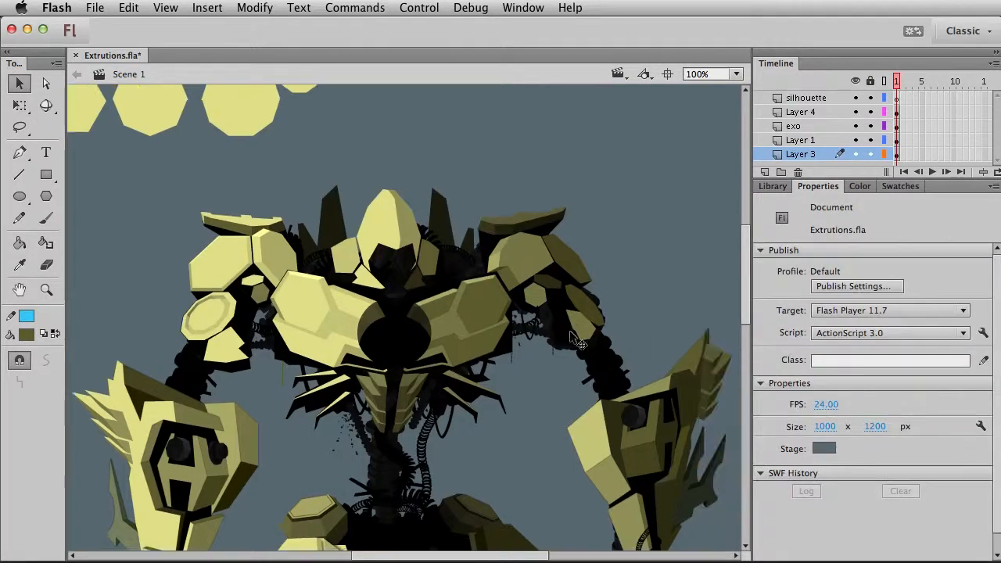
pyautogui.click(243, 260)
pyautogui.click(270, 252)
pyautogui.click(577, 259)
pyautogui.click(662, 287)
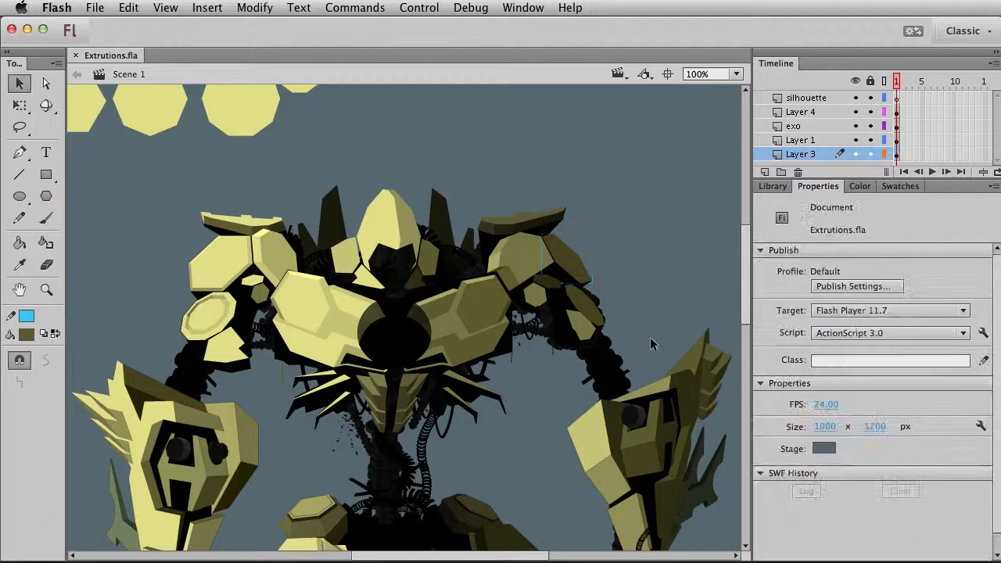
pyautogui.click(585, 274)
pyautogui.click(599, 277)
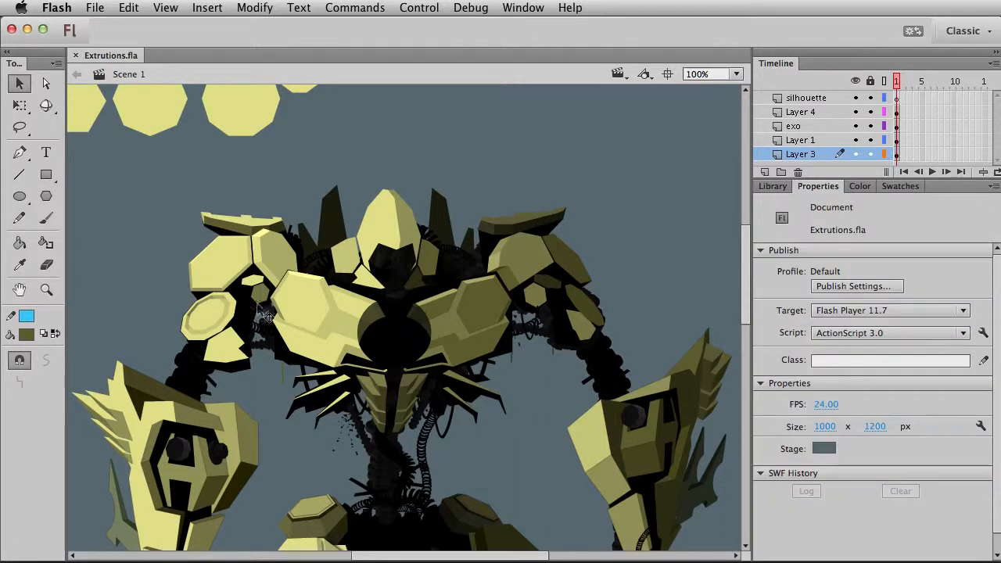
# Step: Copy the bevelled outer plate of the left shoulder and paste it over the right upper arm
pyautogui.click(235, 273)
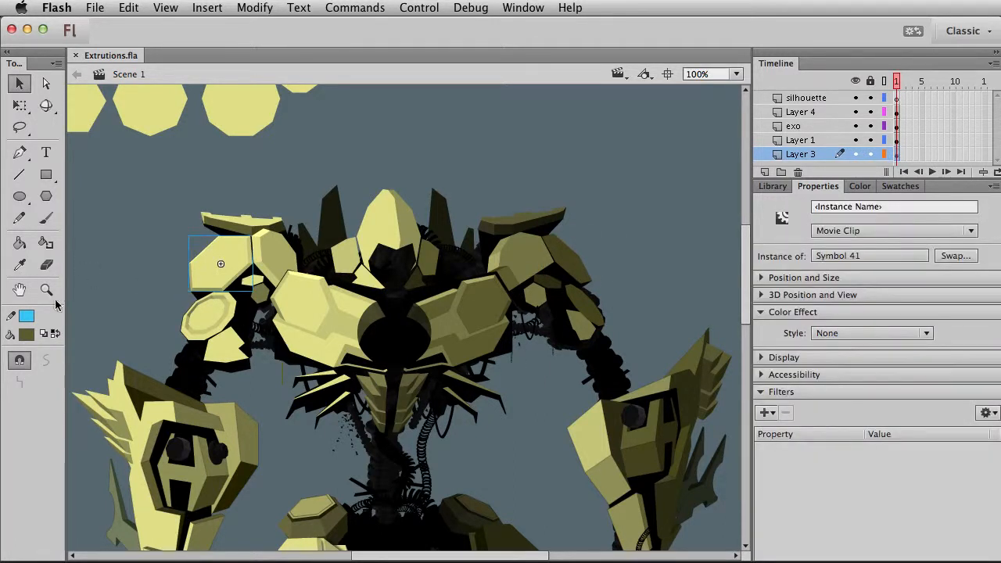
pyautogui.click(46, 290)
pyautogui.moveTo(507, 216); pyautogui.dragTo(633, 357)
pyautogui.press('v')
pyautogui.click(299, 358)
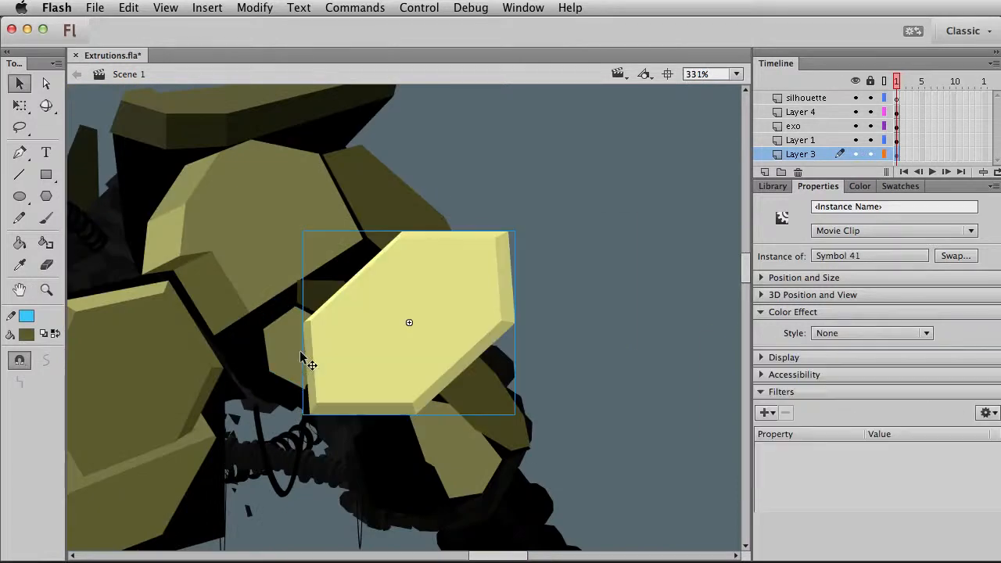
# Step: Scale and skew the pasted bevelled plate down to the size of the small hexagonal arm plate
pyautogui.press('q')
pyautogui.moveTo(510, 282); pyautogui.dragTo(507, 342)
pyautogui.moveTo(513, 291); pyautogui.dragTo(458, 308)
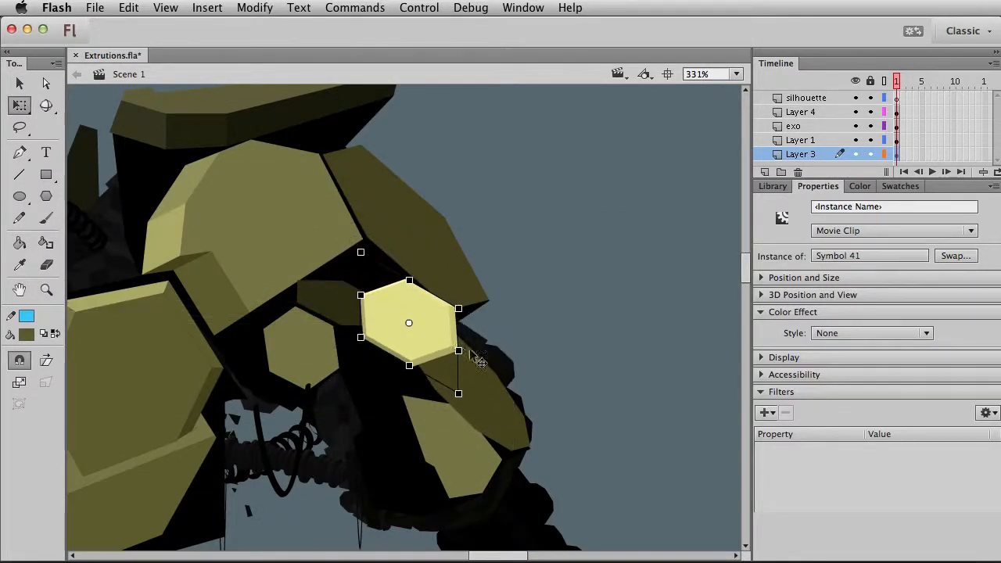
pyautogui.moveTo(458, 350); pyautogui.dragTo(443, 342)
# Step: Move the bevelled copy onto the small hexagon under the right shoulder and, with snapping off, transform it to cover that plate
pyautogui.press('v')
pyautogui.moveTo(398, 315); pyautogui.dragTo(338, 328)
pyautogui.press('q')
pyautogui.click(17, 362)
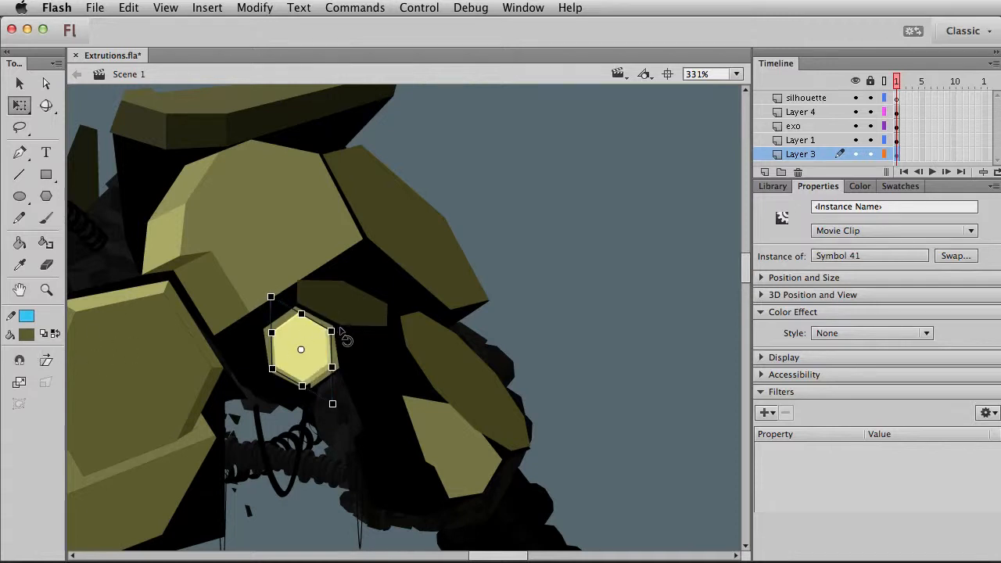
pyautogui.moveTo(338, 328); pyautogui.dragTo(337, 323)
pyautogui.click(591, 226)
pyautogui.click(321, 368)
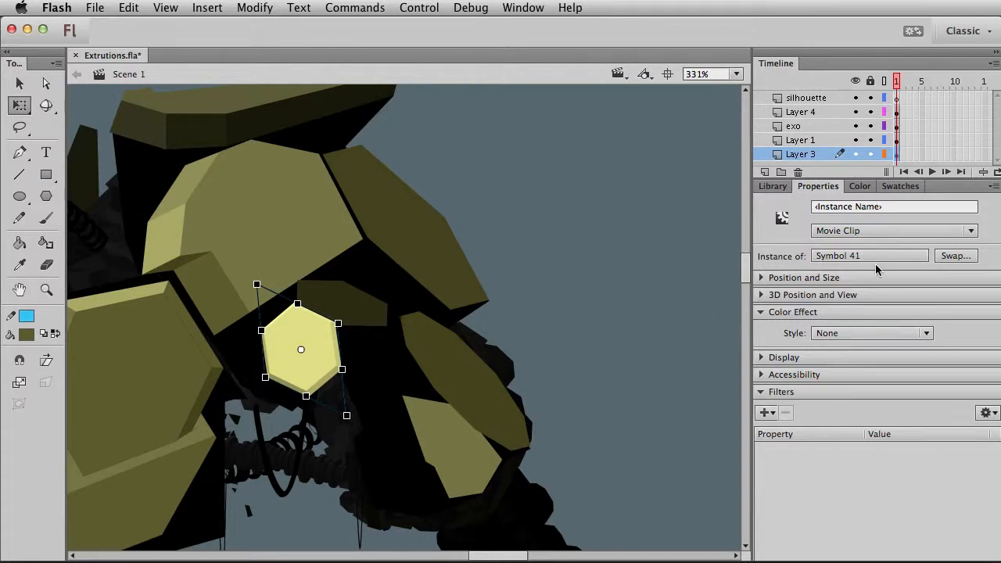
# Step: Duplicate the small bevelled hexagon's symbol as Symbol 41 copy
pyautogui.press('super+d')
pyautogui.click(674, 450)
pyautogui.click(656, 335)
pyautogui.click(316, 331)
# Step: Apply a black tint of 63% to the small bevelled hexagon under the right shoulder
pyautogui.click(850, 332)
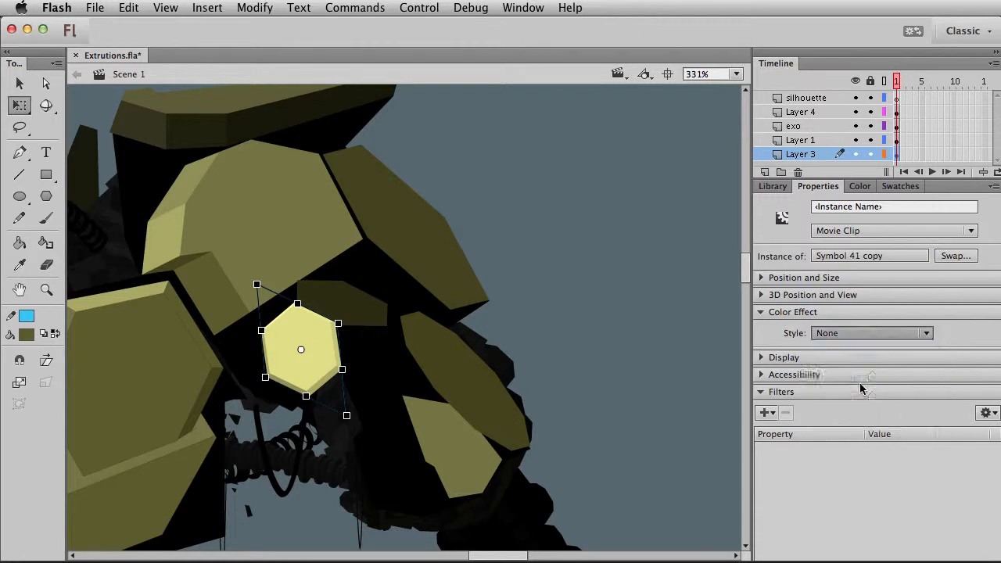
pyautogui.click(798, 384)
pyautogui.click(958, 333)
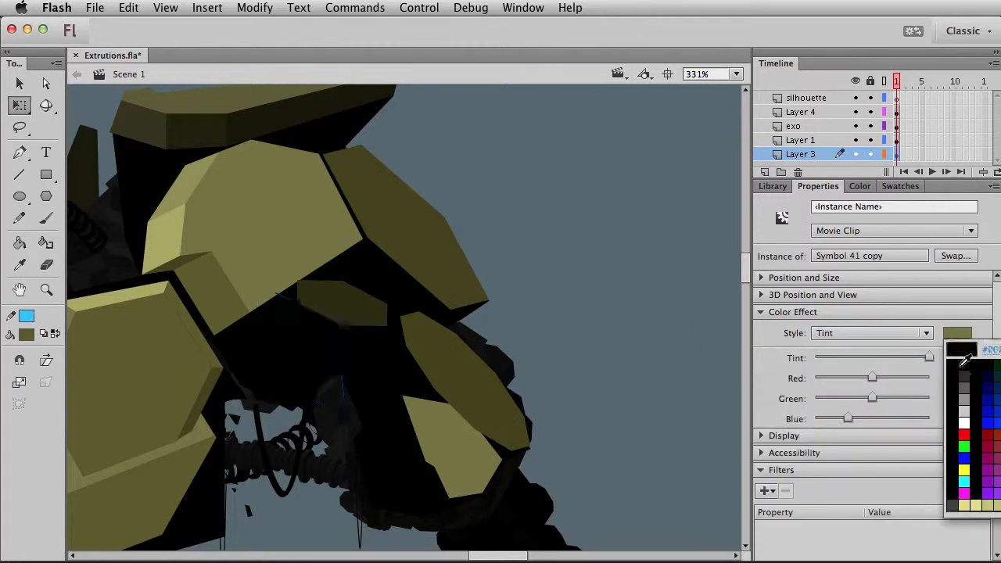
pyautogui.click(947, 366)
pyautogui.moveTo(928, 357); pyautogui.dragTo(885, 357)
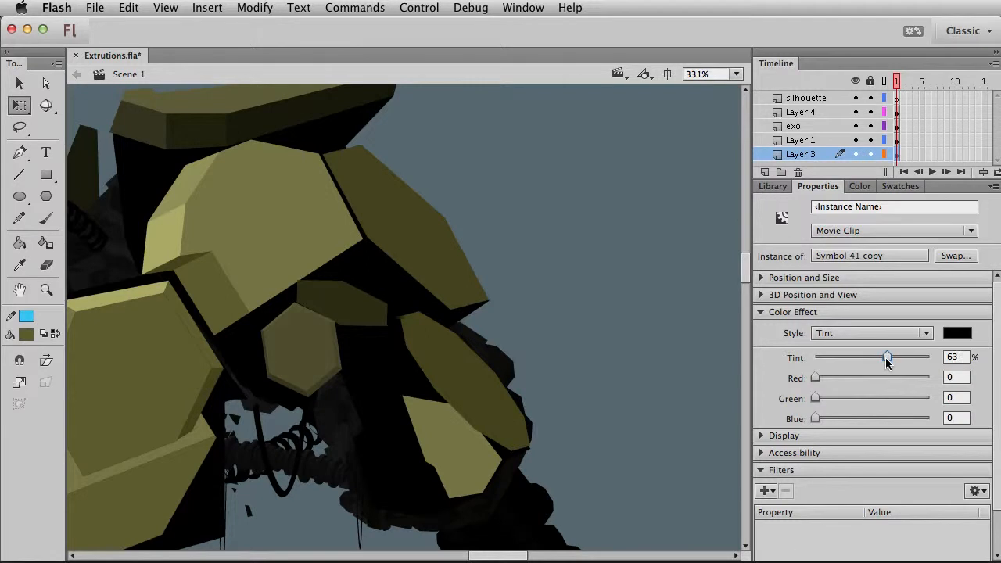
pyautogui.click(654, 290)
pyautogui.click(334, 346)
pyautogui.click(332, 346)
pyautogui.click(328, 345)
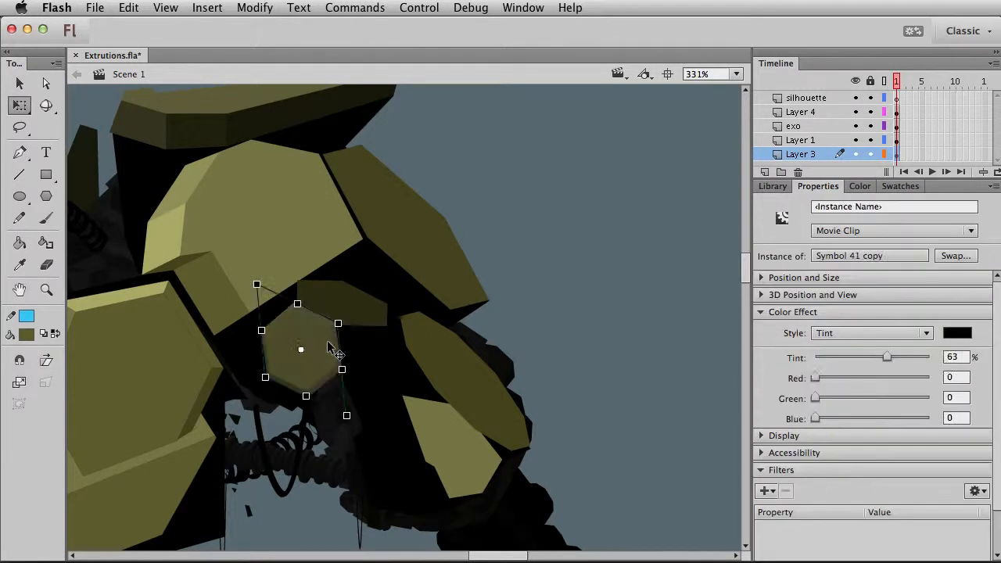
# Step: Reposition and rotate the hanging wire so it runs diagonally across the bevelled hexagon
pyautogui.click(314, 405)
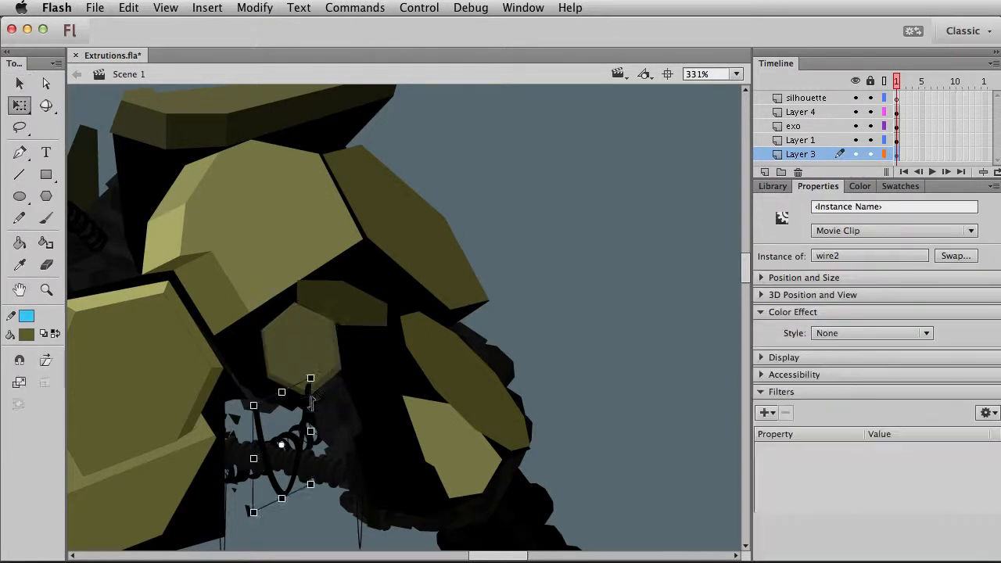
pyautogui.moveTo(280, 444); pyautogui.dragTo(249, 390)
pyautogui.moveTo(310, 401); pyautogui.dragTo(310, 360)
pyautogui.moveTo(317, 456); pyautogui.dragTo(350, 411)
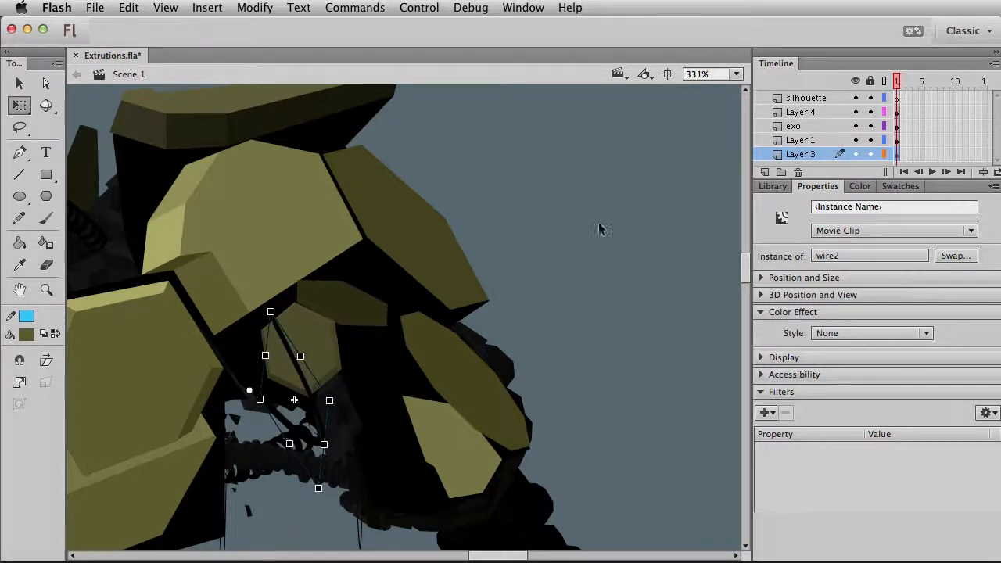
pyautogui.click(600, 228)
pyautogui.press('super+1')
# Step: Copy the tinted hexagon and place the copy over the dark flat plate just above it
pyautogui.click(382, 322)
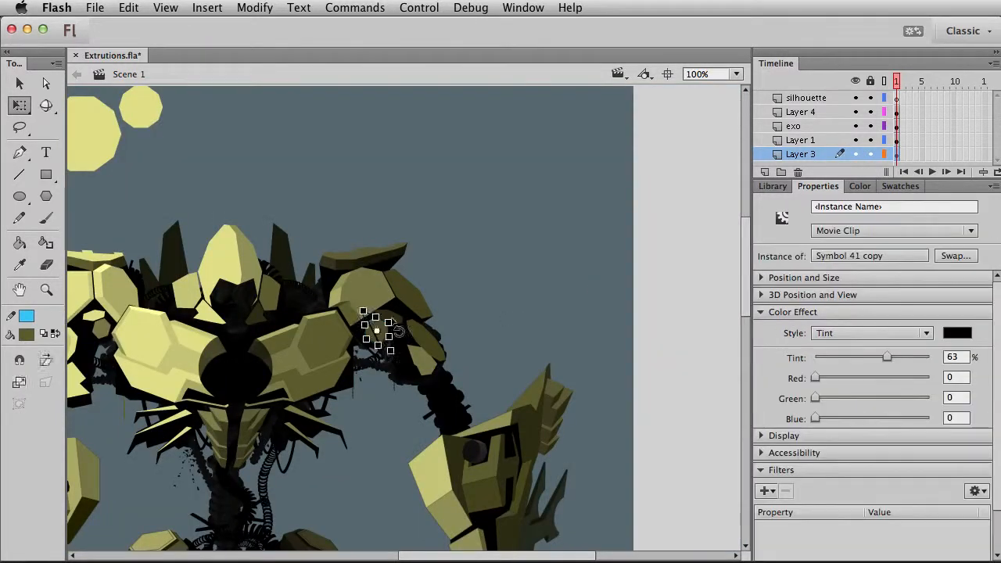
pyautogui.press('v')
pyautogui.press('z')
pyautogui.moveTo(289, 274); pyautogui.dragTo(500, 450)
pyautogui.press('v')
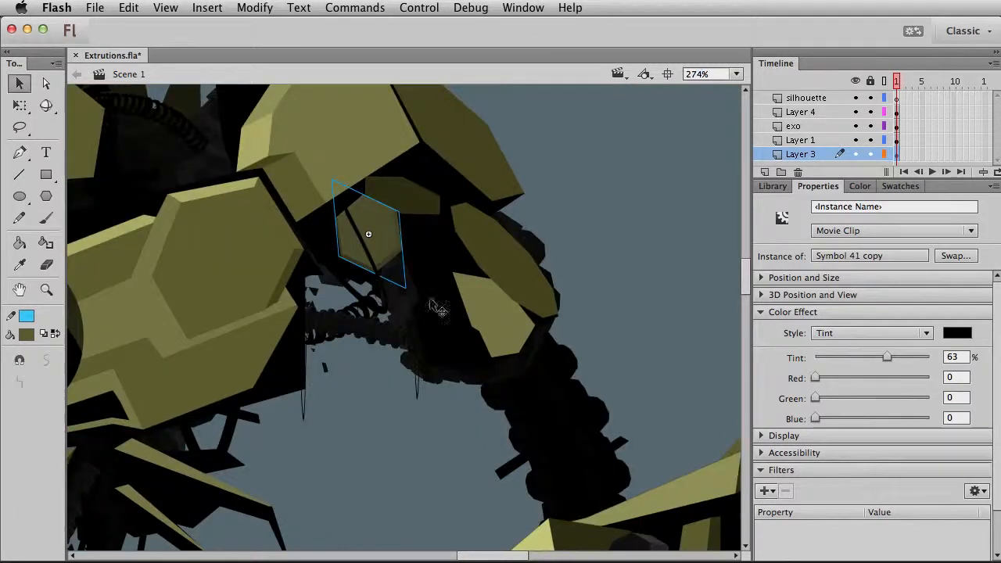
pyautogui.scroll(3, 427, 232)
pyautogui.click(419, 319)
pyautogui.click(412, 349)
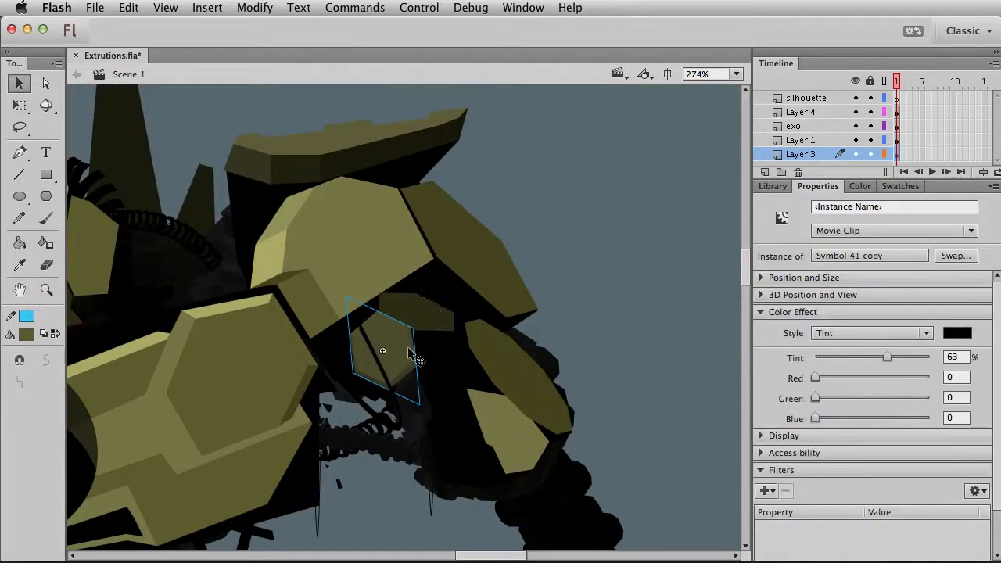
pyautogui.press('q')
pyautogui.moveTo(408, 322); pyautogui.dragTo(387, 345)
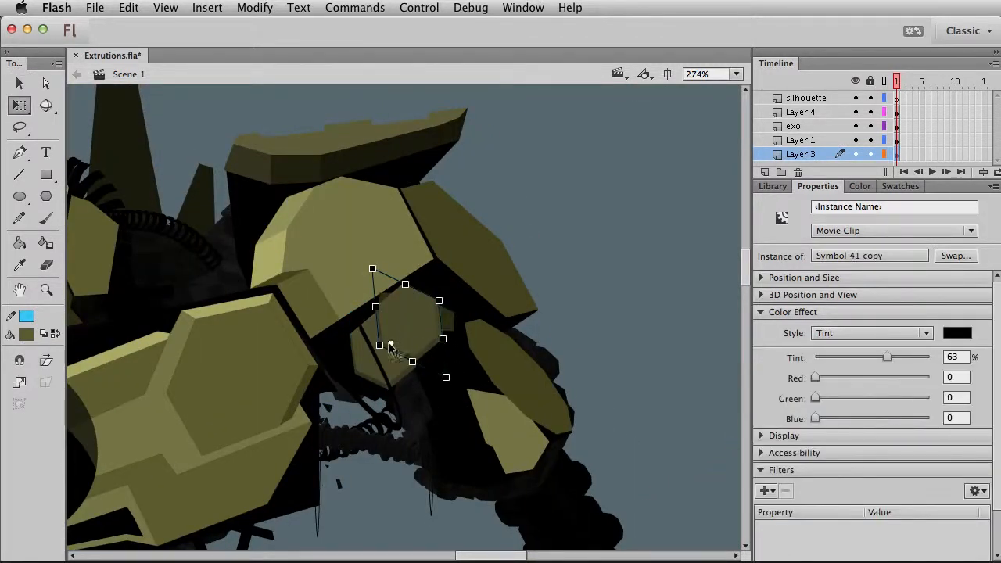
# Step: Squash and skew the hexagon copy to match the outline of the narrow flat plate under it
pyautogui.moveTo(417, 293); pyautogui.dragTo(445, 295)
pyautogui.press('v')
pyautogui.press('q')
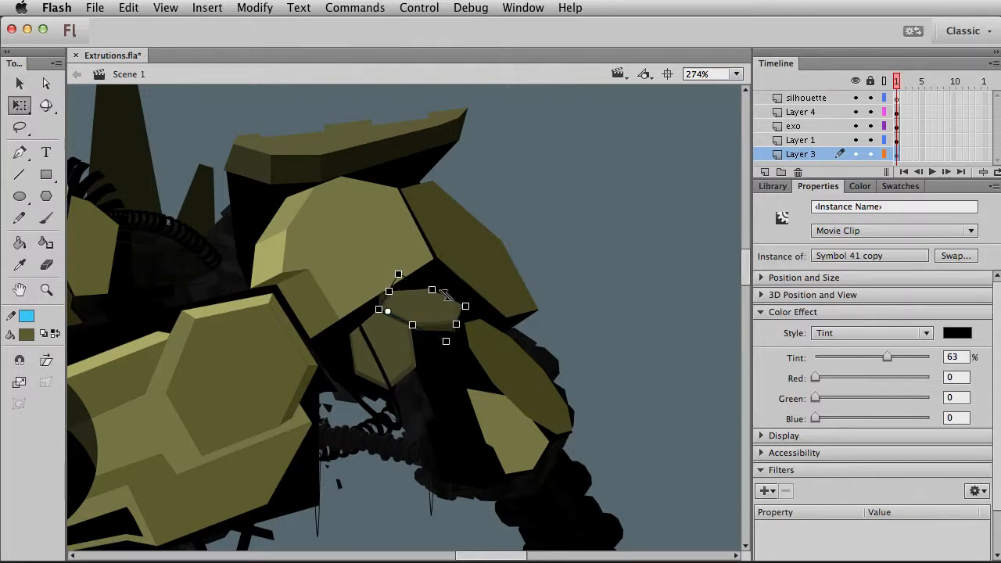
# Step: Set the narrow bevelled plate's black tint to 74% and delete the old flat plate beneath it
pyautogui.press('v')
pyautogui.moveTo(886, 357); pyautogui.dragTo(900, 358)
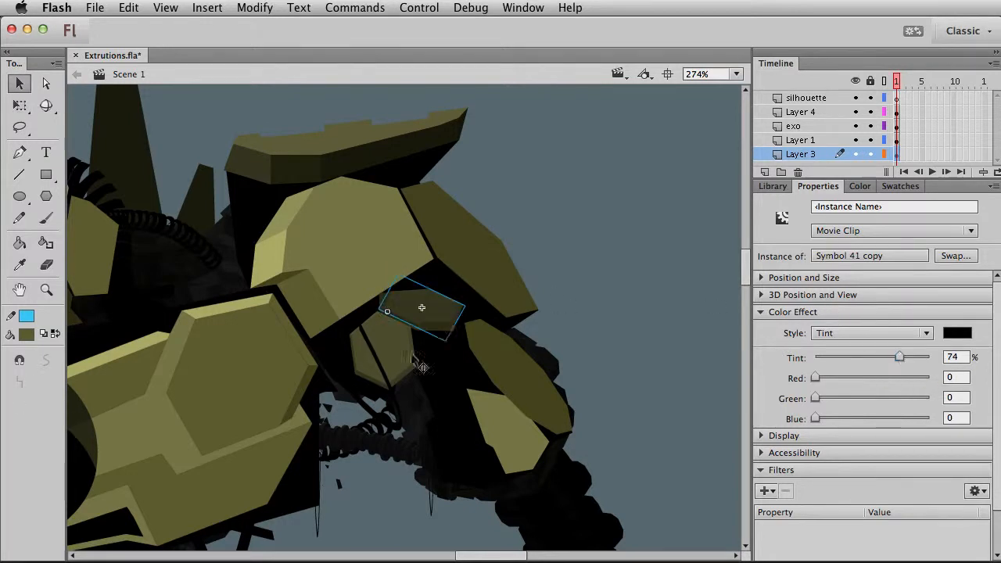
pyautogui.click(443, 331)
pyautogui.press('Delete')
# Step: Copy the narrow bevelled plate in place and scale the copy down to form an inset within it
pyautogui.click(440, 321)
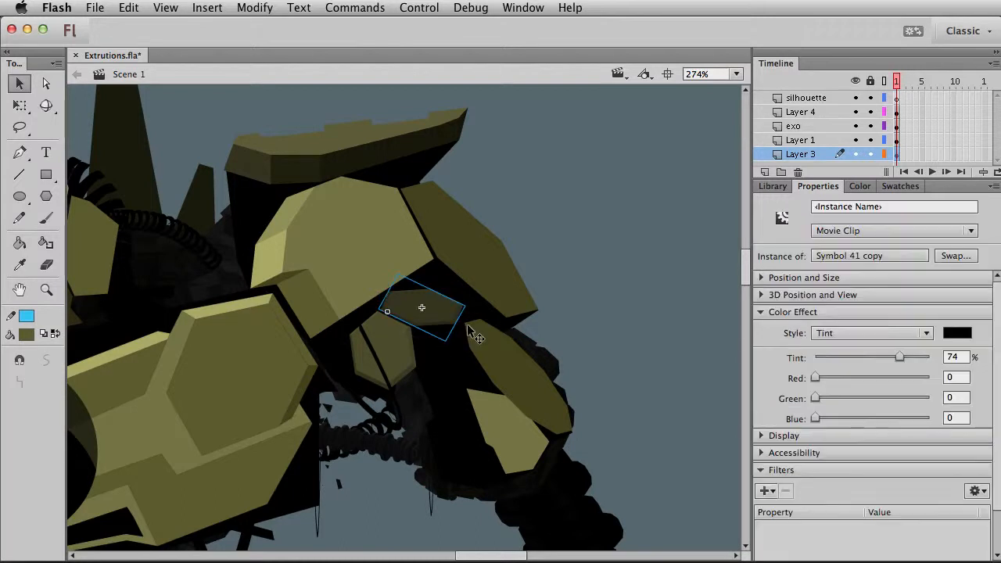
pyautogui.press('q')
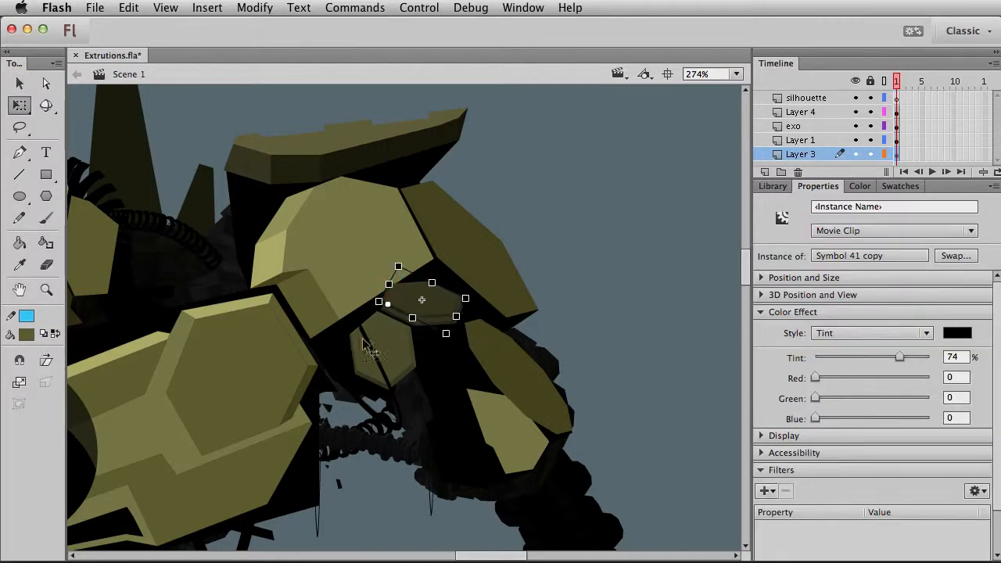
pyautogui.moveTo(464, 298)
pyautogui.mouseDown()
pyautogui.moveTo(442, 301)
pyautogui.moveTo(449, 304)
pyautogui.mouseUp()
pyautogui.press('v')
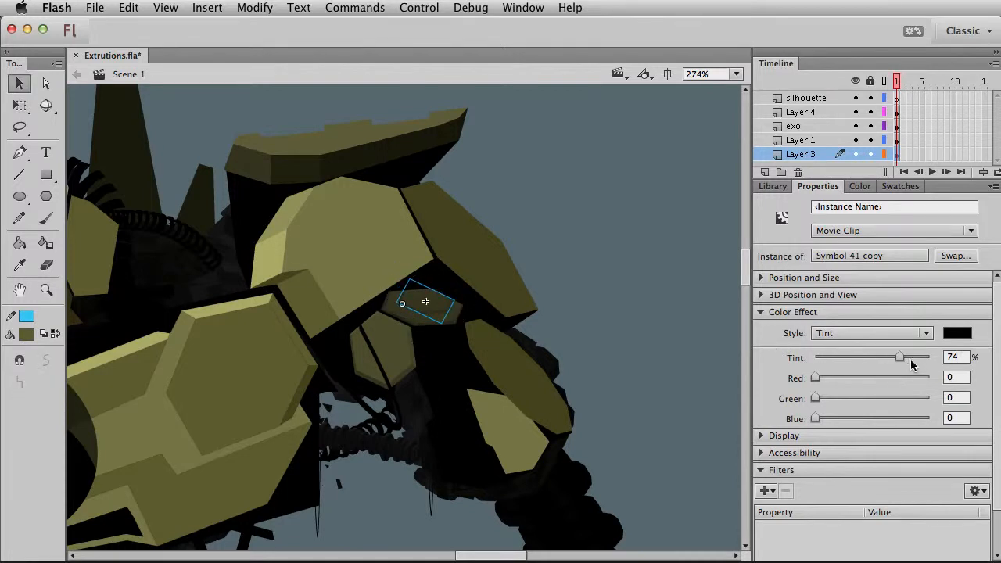
# Step: Set the inset's black tint to 82% and centre it on the narrow plate
pyautogui.moveTo(912, 360); pyautogui.dragTo(917, 355)
pyautogui.moveTo(911, 357); pyautogui.dragTo(909, 357)
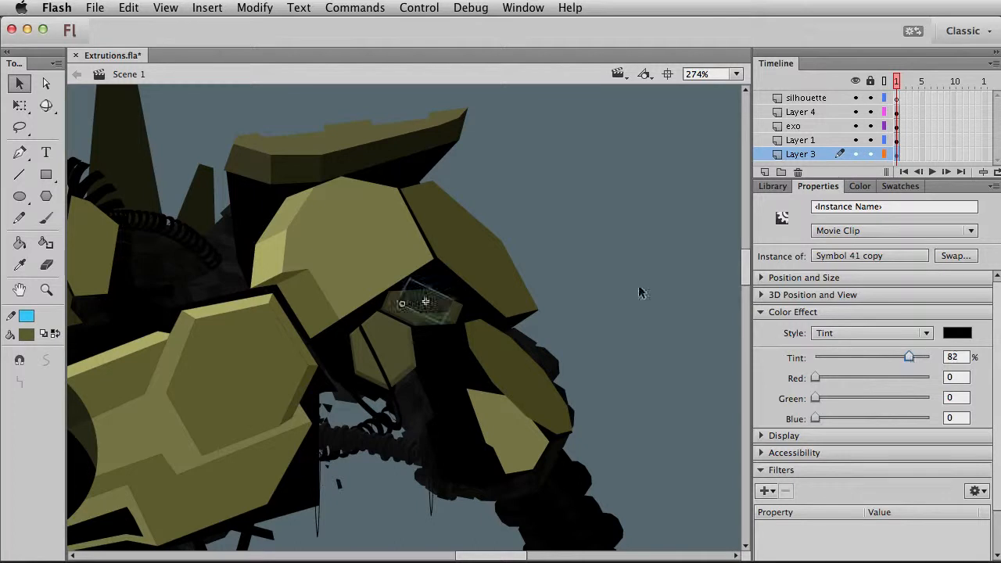
pyautogui.click(436, 293)
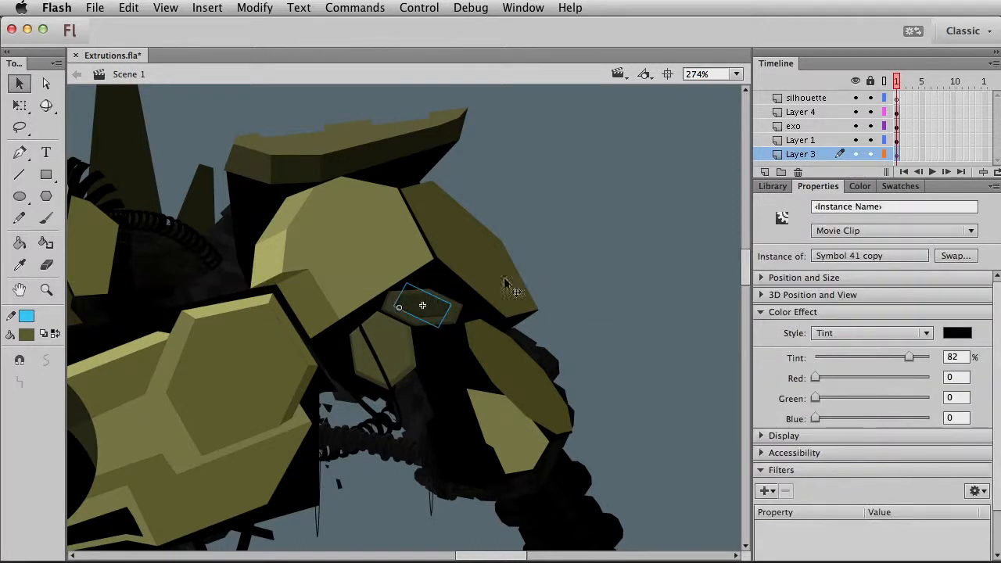
pyautogui.click(586, 230)
# Step: Copy the small bevelled plates from the right arm to the left shoulder area and remove their tint
pyautogui.press('super+1')
pyautogui.hscroll(-5, 571, 338)
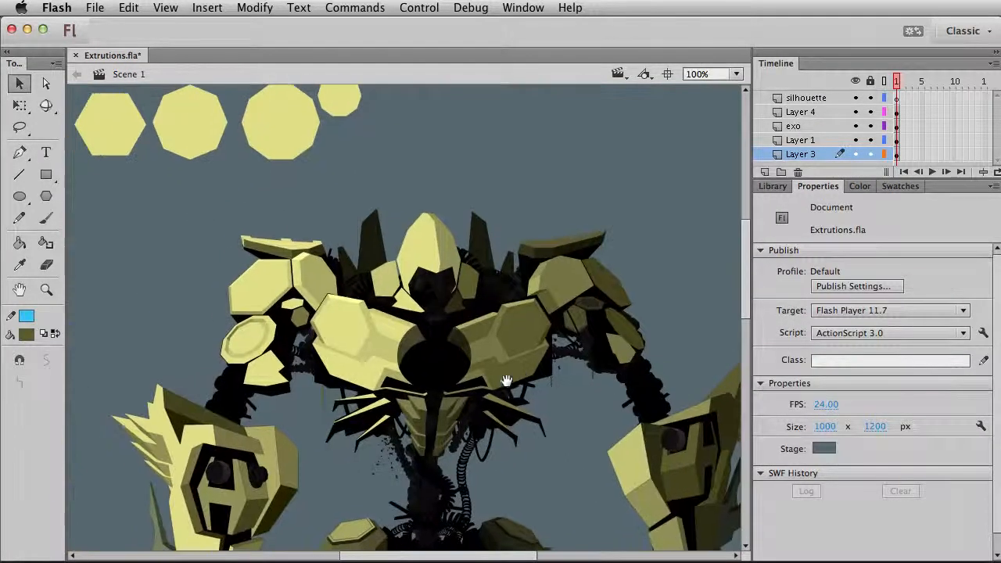
pyautogui.click(573, 344)
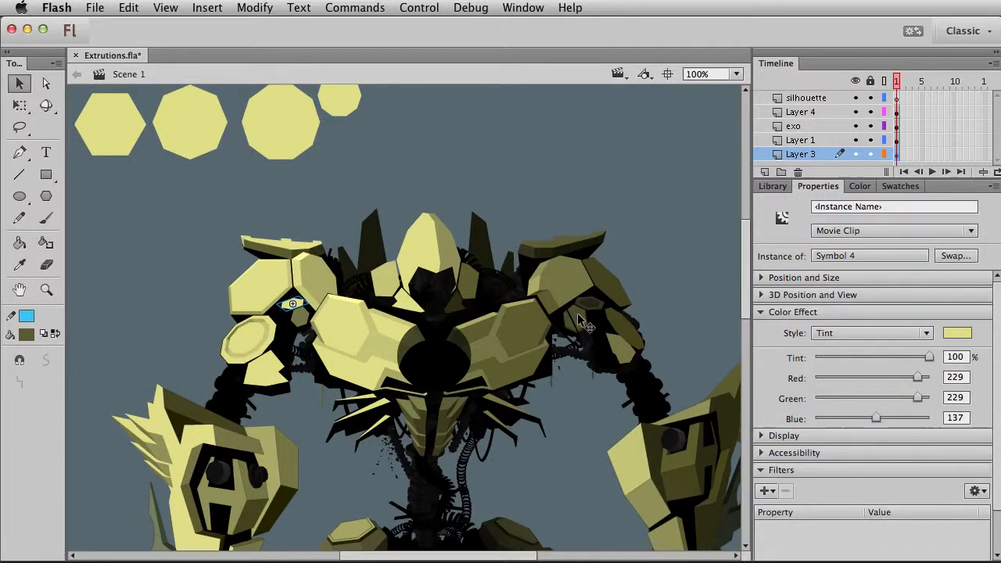
pyautogui.click(595, 334)
pyautogui.keyDown('shift'); pyautogui.click(605, 324); pyautogui.keyUp('shift')
pyautogui.moveTo(661, 274); pyautogui.dragTo(556, 342)
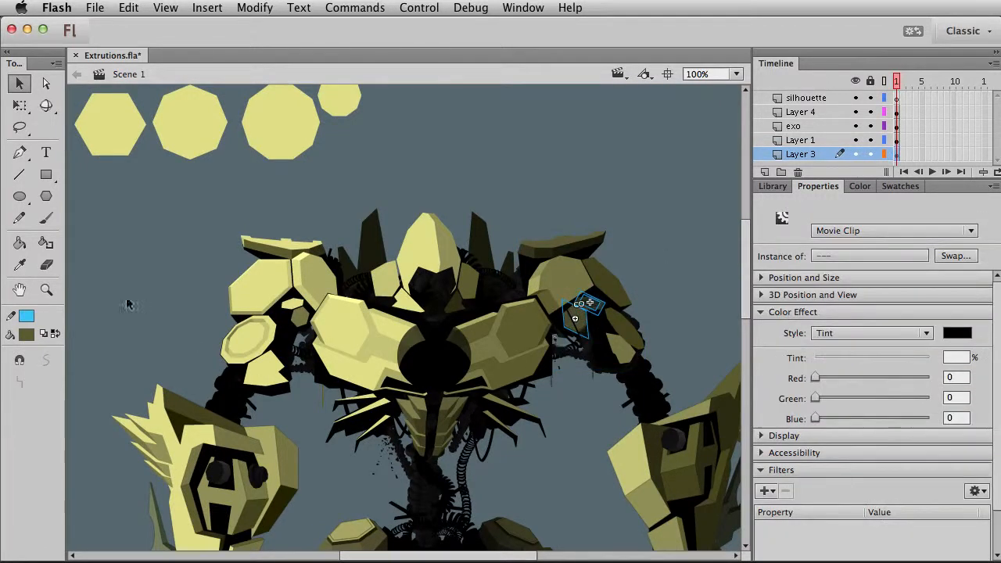
pyautogui.click(46, 289)
pyautogui.moveTo(204, 233); pyautogui.dragTo(460, 415)
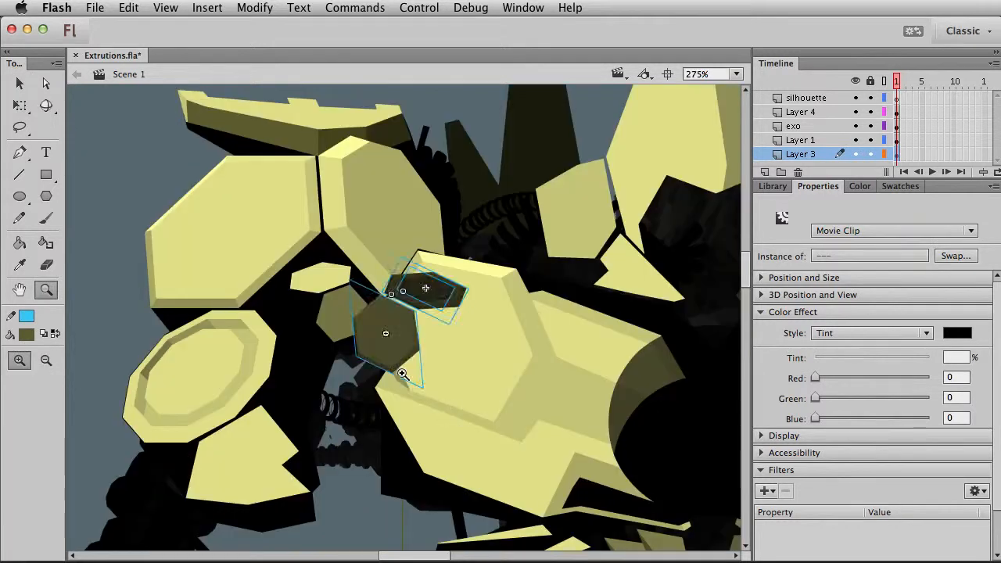
pyautogui.click(926, 333)
pyautogui.click(841, 344)
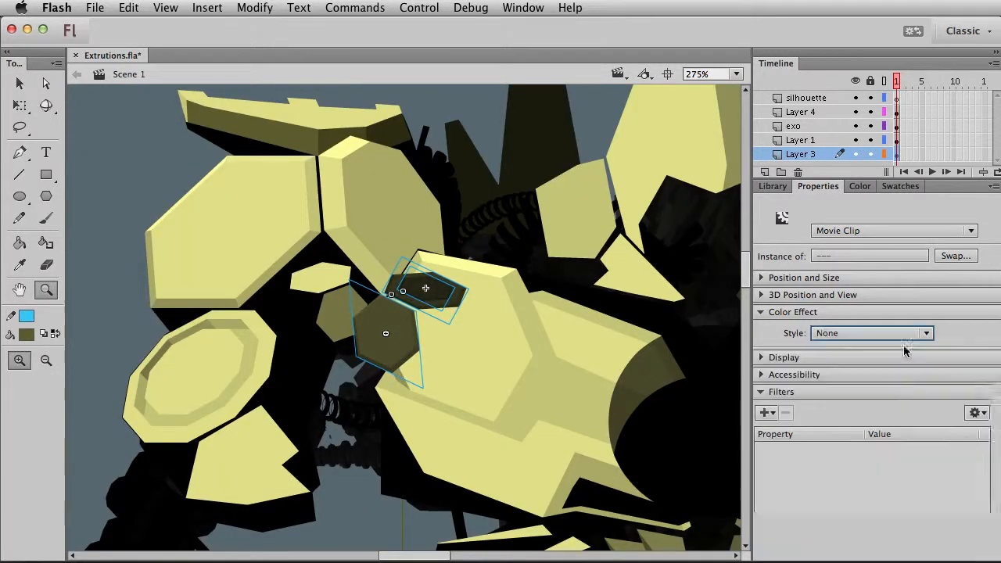
# Step: Flip the copied plates horizontally and fit them over the two small flat plates under the left shoulder
pyautogui.press('q')
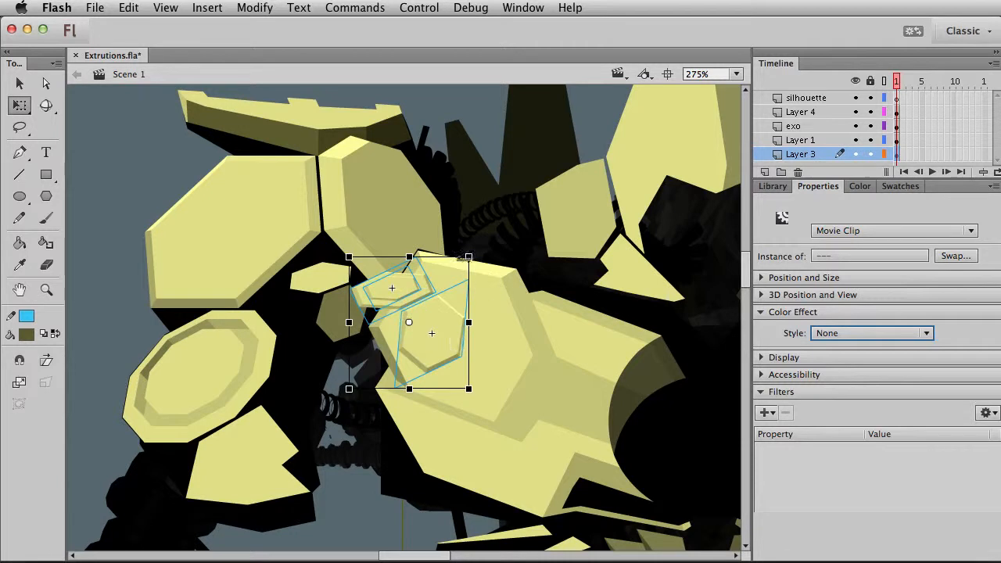
pyautogui.moveTo(443, 361); pyautogui.dragTo(363, 341)
pyautogui.moveTo(367, 259)
pyautogui.mouseDown()
pyautogui.moveTo(376, 250)
pyautogui.moveTo(357, 251)
pyautogui.mouseUp()
pyautogui.moveTo(316, 352); pyautogui.dragTo(322, 357)
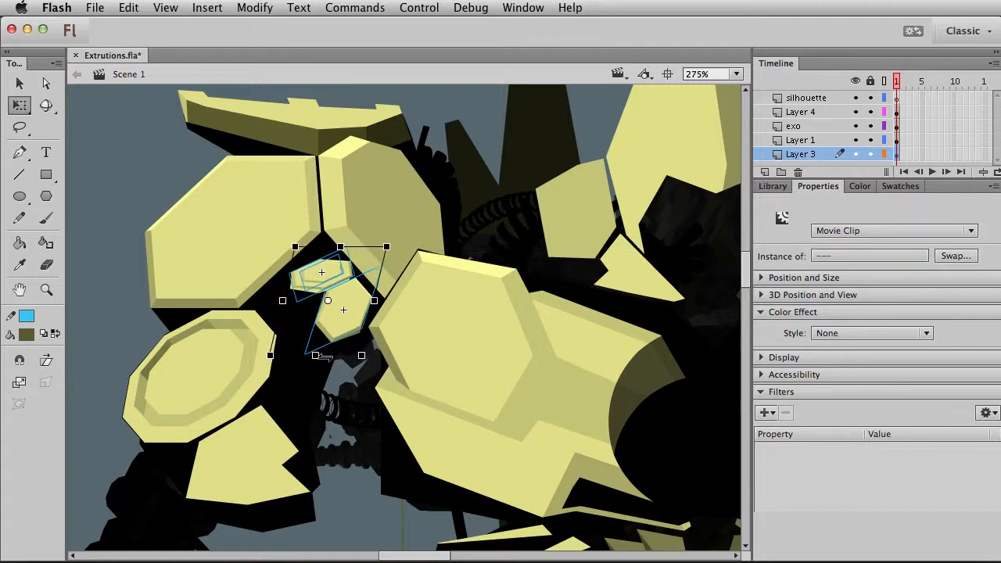
# Step: Replace the two small flat plates under the left shoulder with the bevelled copies, keeping the copies in place
pyautogui.press('v')
pyautogui.press('super+x')
pyautogui.click(350, 334)
pyautogui.keyDown('shift'); pyautogui.click(332, 272); pyautogui.keyUp('shift')
pyautogui.press('super+shift+v')
pyautogui.click(152, 203)
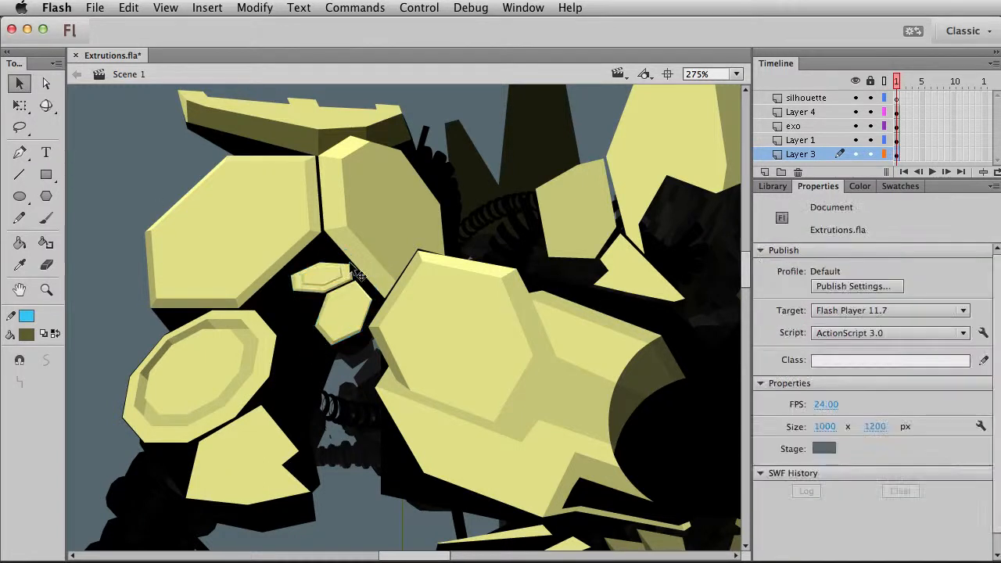
# Step: Apply a partial black tint to the lower bevelled hexagon under the left shoulder
pyautogui.click(342, 324)
pyautogui.click(868, 333)
pyautogui.click(865, 382)
pyautogui.click(959, 331)
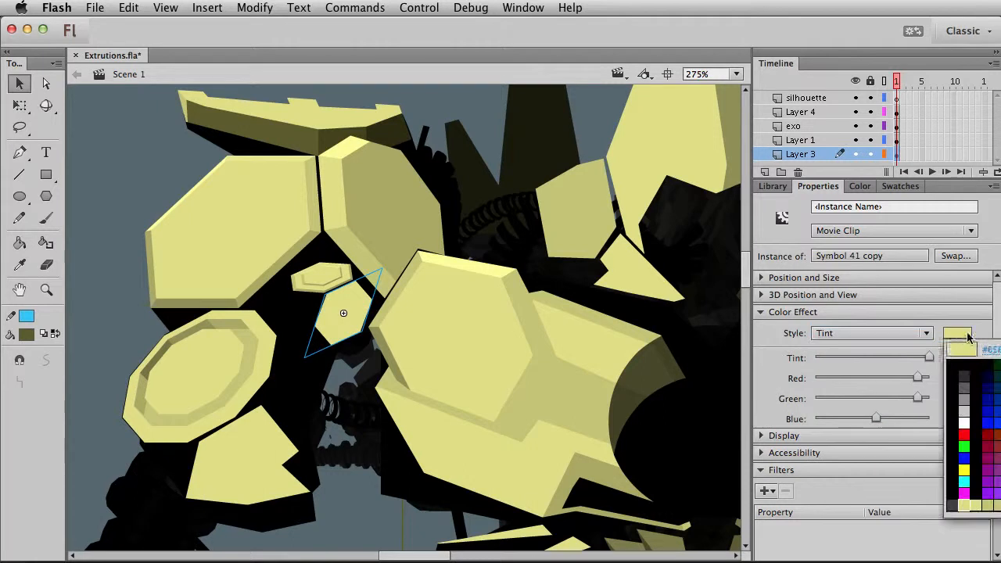
pyautogui.click(972, 357)
pyautogui.moveTo(930, 357); pyautogui.dragTo(869, 357)
# Step: Apply an 18% black tint to the upper small bevelled plate under the left shoulder
pyautogui.click(320, 279)
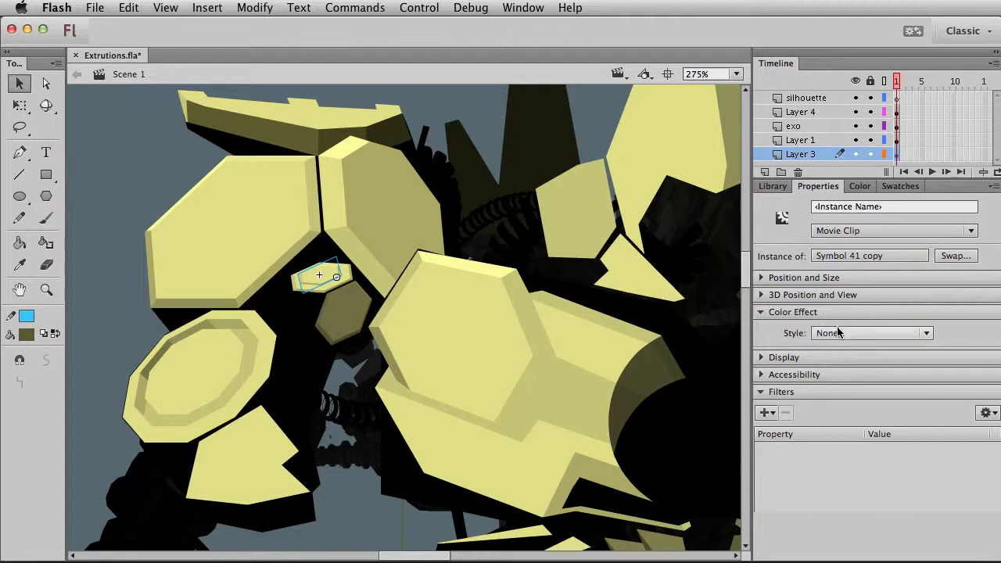
pyautogui.click(868, 333)
pyautogui.click(829, 384)
pyautogui.moveTo(875, 358); pyautogui.dragTo(836, 360)
pyautogui.press('super+1')
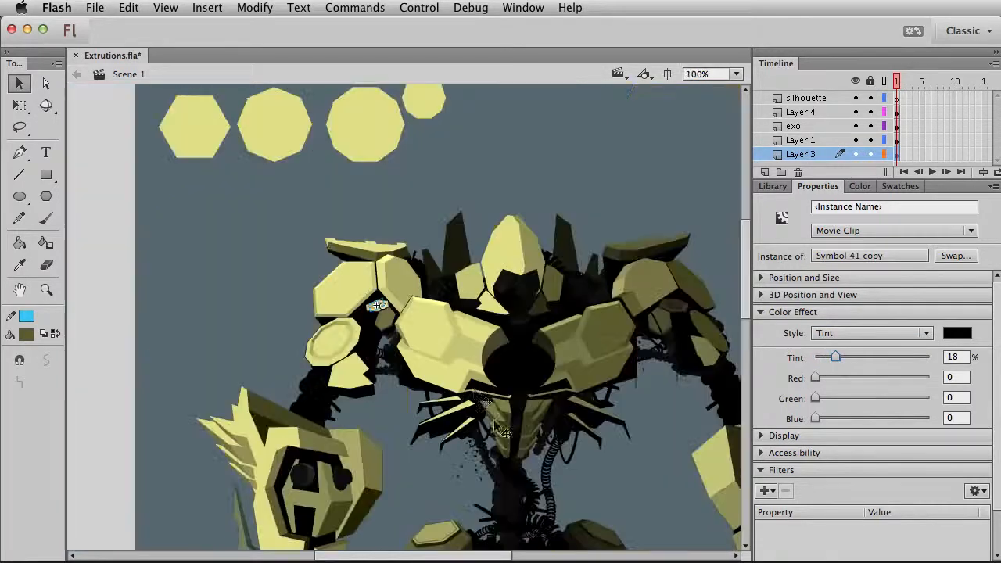
pyautogui.click(207, 259)
# Step: Open the notched plate on the left upper arm for editing and slightly adjust its outer tip and inner notch corner
pyautogui.moveTo(397, 375); pyautogui.dragTo(229, 356)
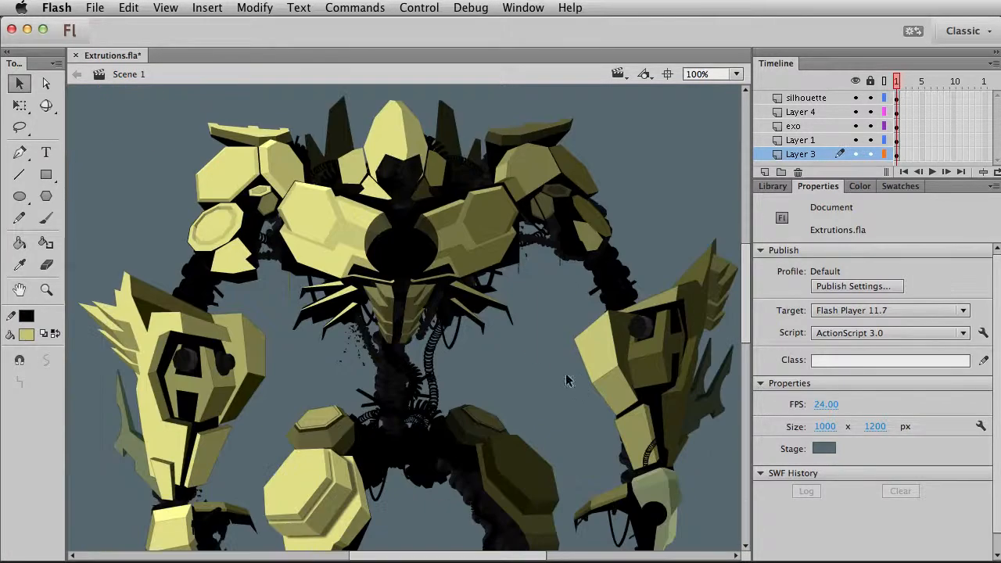
pyautogui.click(589, 243)
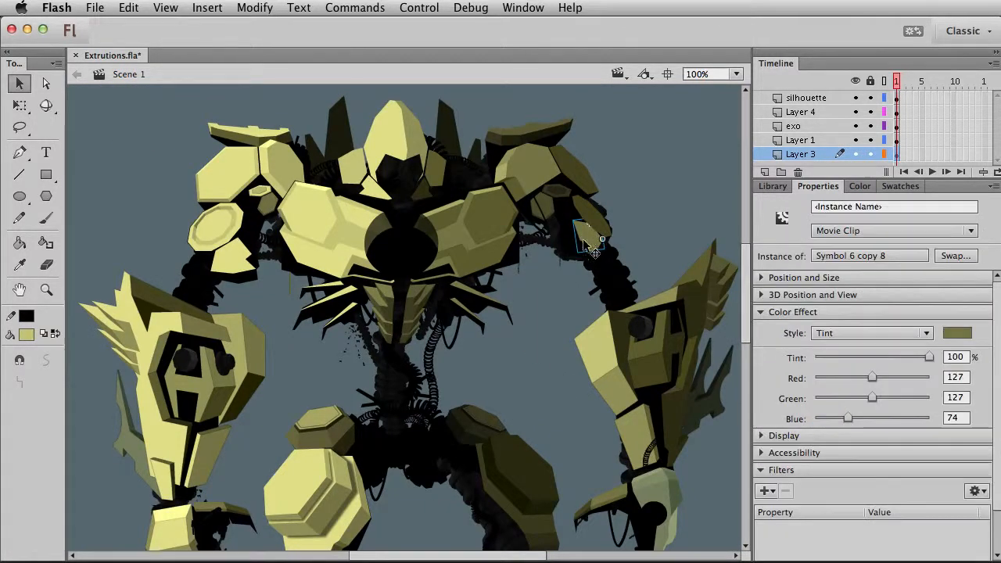
pyautogui.doubleClick(220, 262)
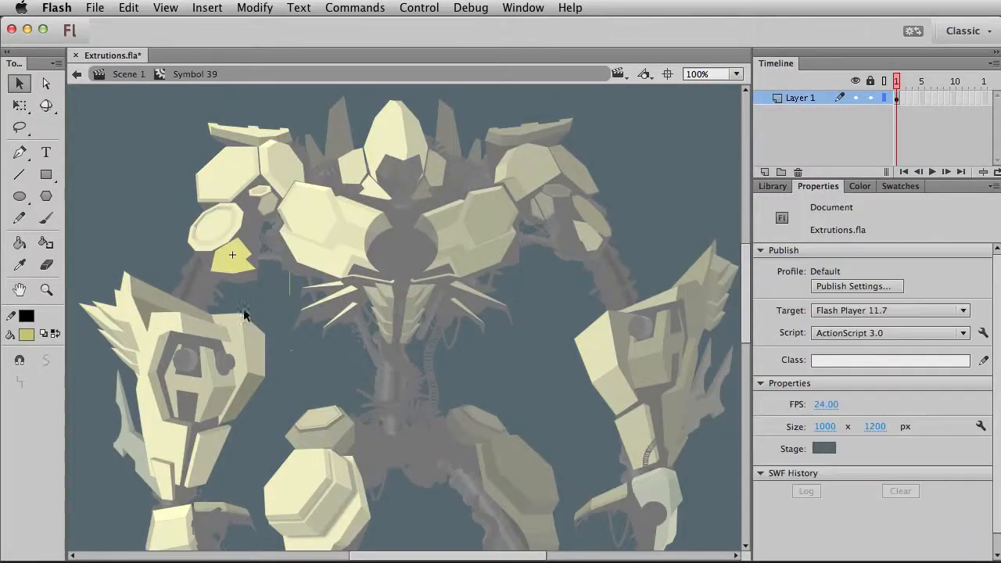
pyautogui.click(47, 290)
pyautogui.moveTo(189, 225); pyautogui.dragTo(304, 330)
pyautogui.press('v')
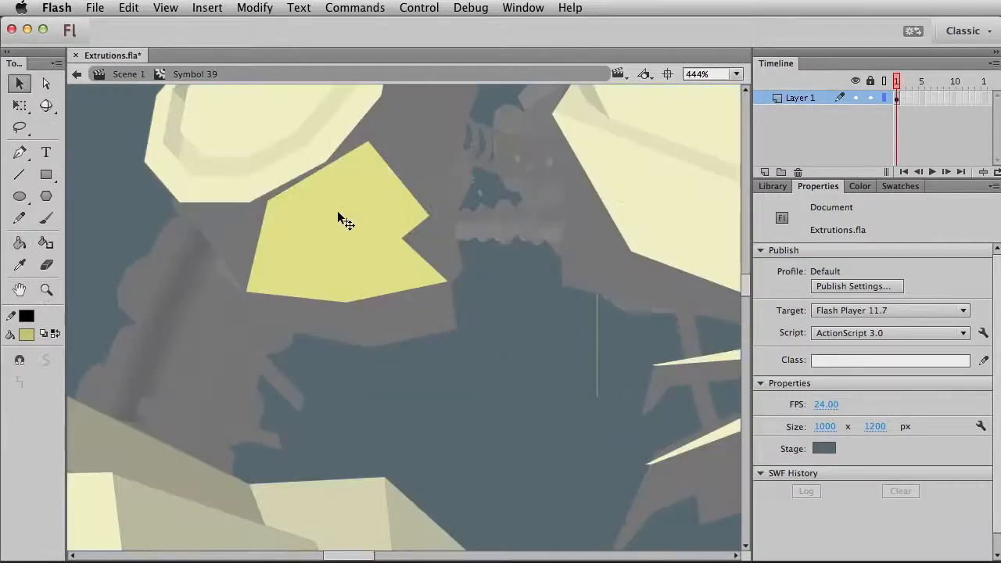
pyautogui.scroll(5, 352, 250)
pyautogui.moveTo(374, 219); pyautogui.dragTo(352, 233)
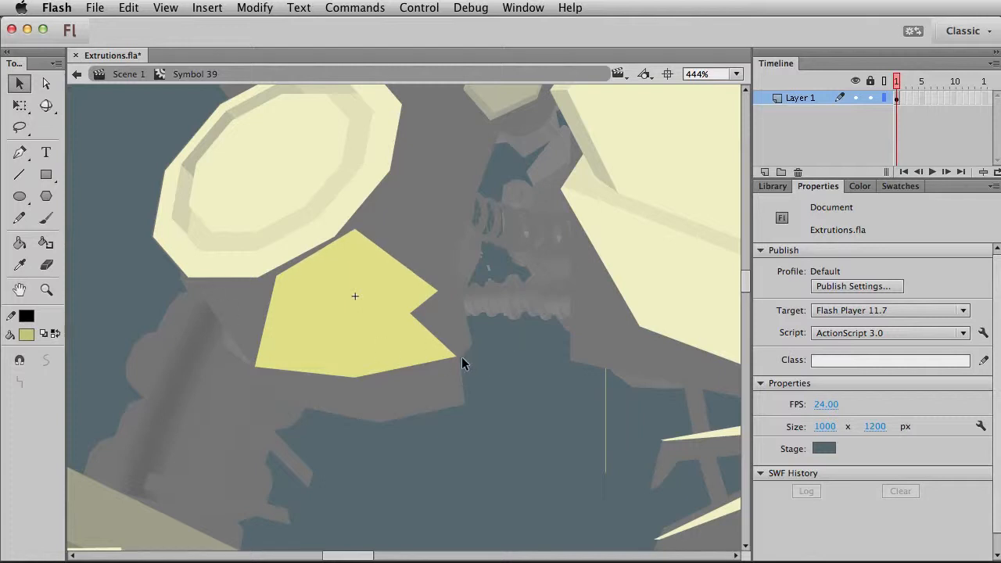
pyautogui.moveTo(454, 356); pyautogui.dragTo(458, 354)
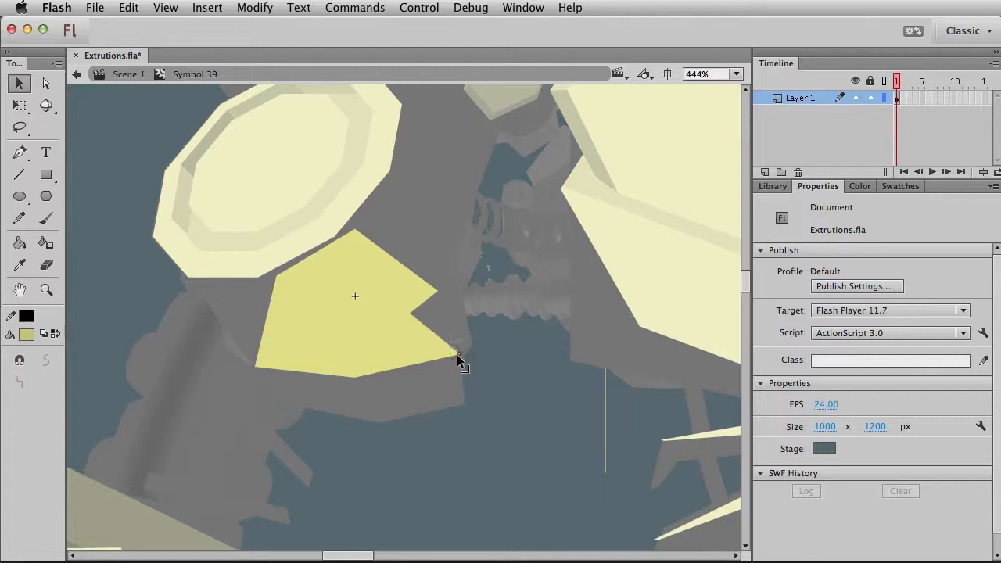
pyautogui.click(408, 316)
pyautogui.click(429, 314)
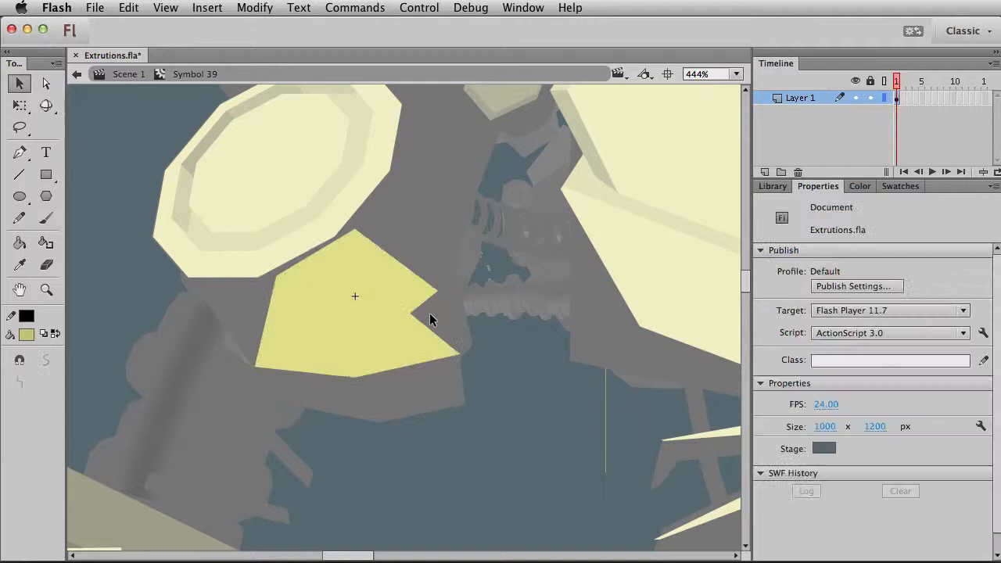
# Step: Add a blue outline around the notched plate and set its stroke style to Hairline
pyautogui.click(46, 242)
pyautogui.click(26, 316)
pyautogui.click(106, 401)
pyautogui.click(311, 335)
pyautogui.press('v')
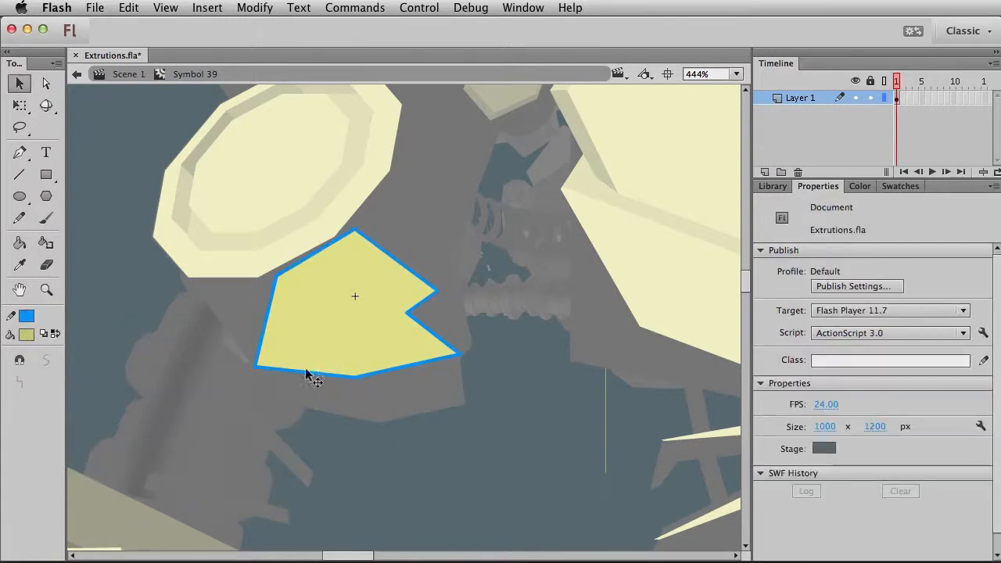
pyautogui.click(306, 368)
pyautogui.click(915, 332)
pyautogui.click(860, 346)
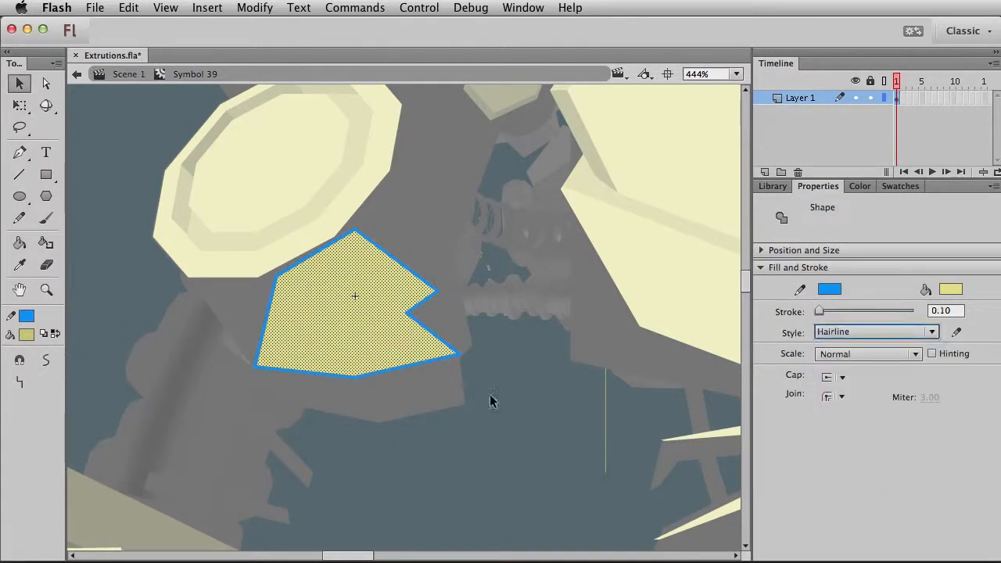
# Step: Duplicate the notched plate's outline and offset the copy downward and slightly to the right
pyautogui.click(449, 352)
pyautogui.doubleClick(462, 351)
pyautogui.press('Down')
pyautogui.press('Down')
pyautogui.press('Down')
pyautogui.press('Down')
pyautogui.press('Down')
pyautogui.press('Down')
pyautogui.press('Down')
pyautogui.press('Down')
pyautogui.press('Down')
pyautogui.press('Down')
pyautogui.press('Right')
pyautogui.press('Right')
pyautogui.press('Down')
pyautogui.press('Down')
pyautogui.press('Down')
pyautogui.press('Down')
pyautogui.press('Right')
pyautogui.press('Right')
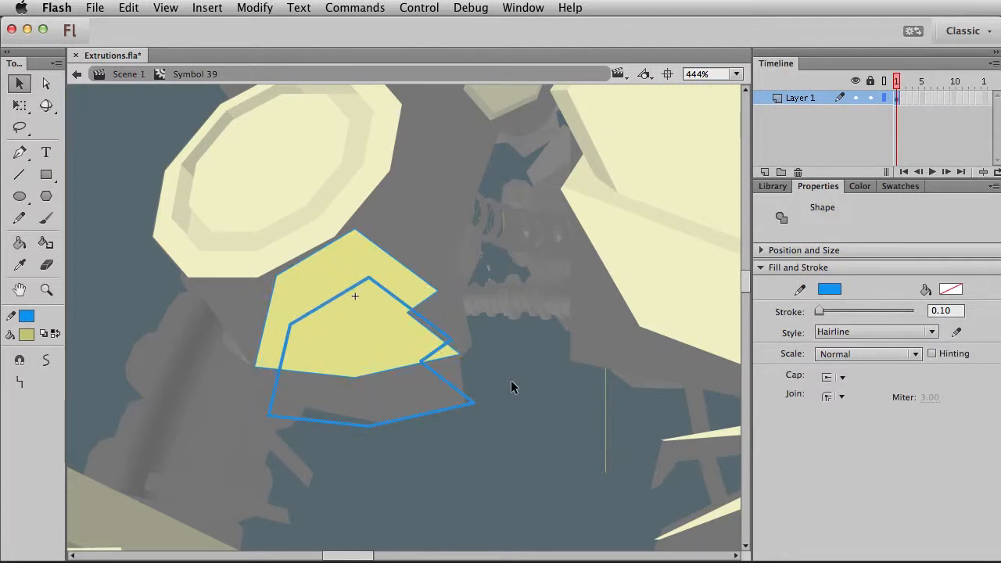
# Step: Scale the offset outline down slightly and nudge it to fit the silhouette's lower edge
pyautogui.press('q')
pyautogui.moveTo(475, 277); pyautogui.dragTo(463, 285)
pyautogui.press('v')
pyautogui.press('Up')
pyautogui.press('Up')
pyautogui.press('Up')
pyautogui.press('Down')
pyautogui.press('Down')
pyautogui.press('Down')
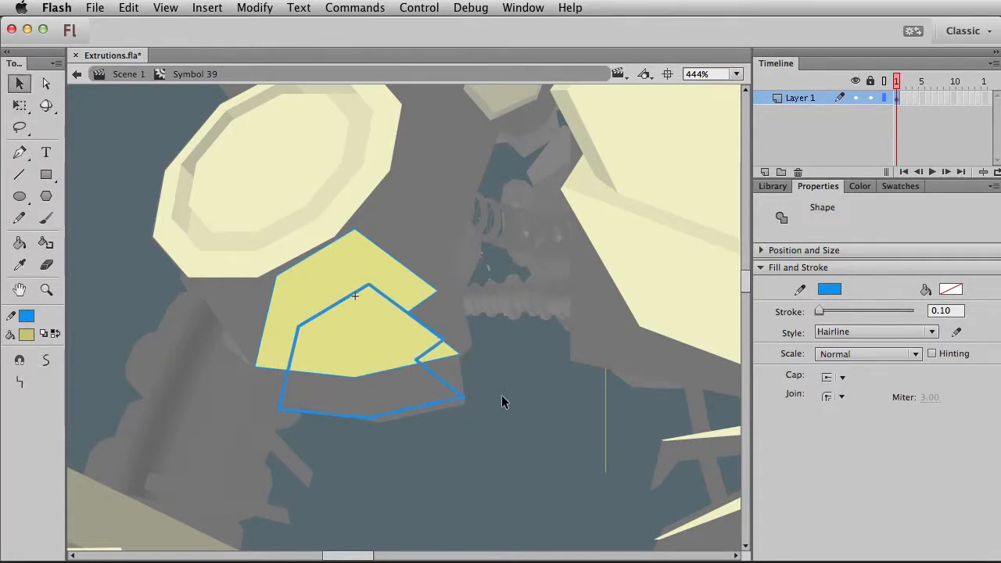
pyautogui.click(501, 395)
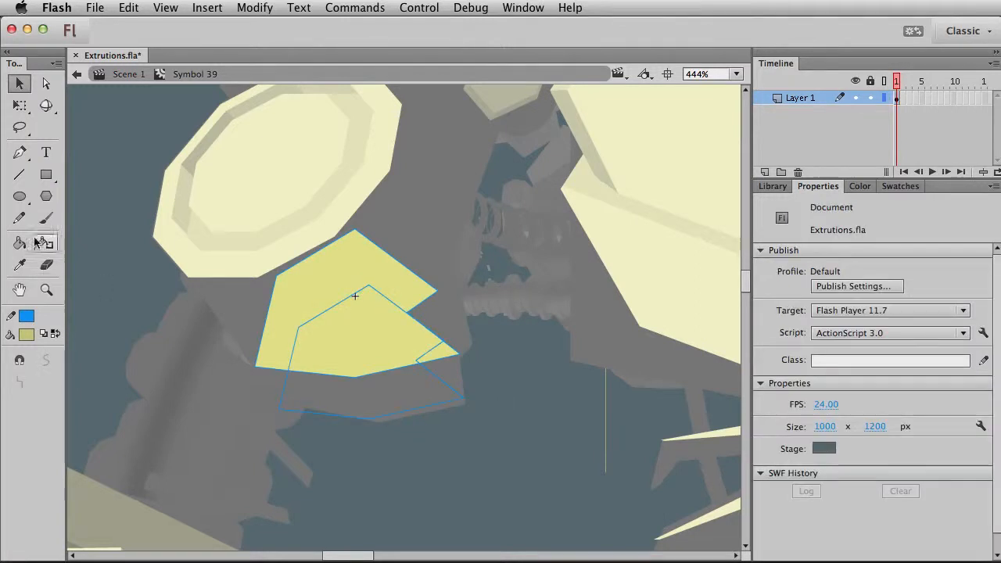
# Step: With object snapping on, draw straight lines connecting the matching corners of the plate and its offset outline
pyautogui.click(19, 174)
pyautogui.press('v')
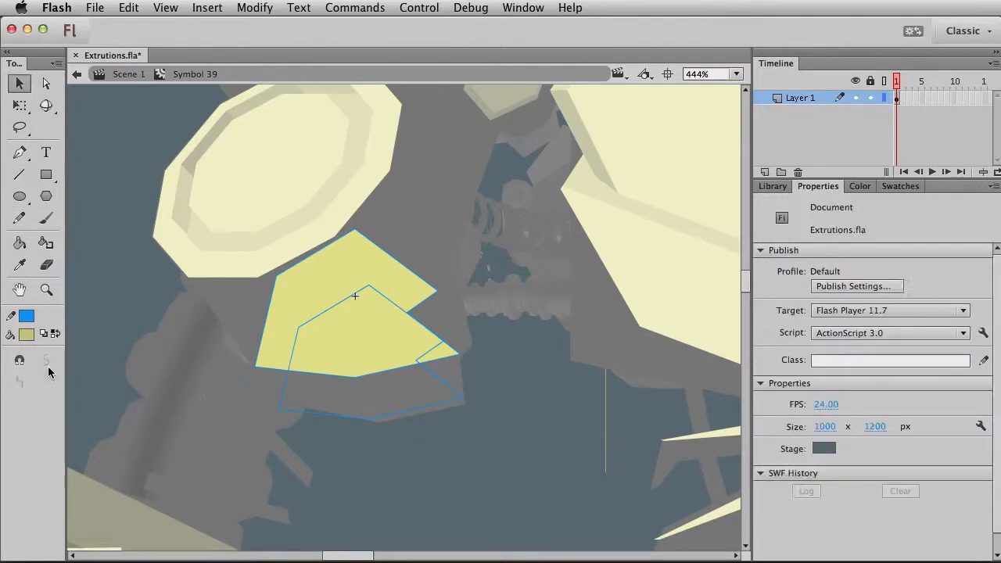
pyautogui.click(20, 360)
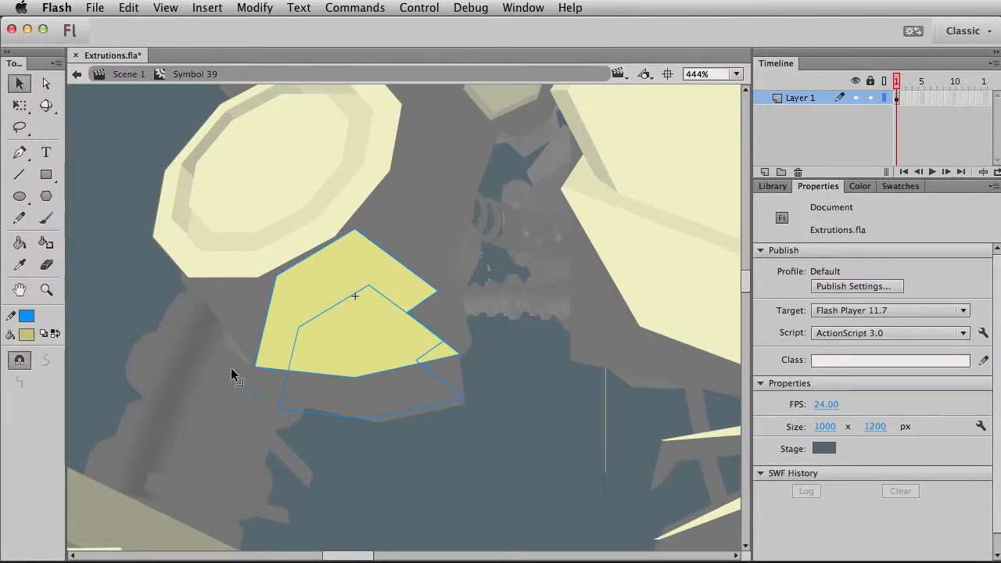
pyautogui.moveTo(251, 365); pyautogui.dragTo(281, 410)
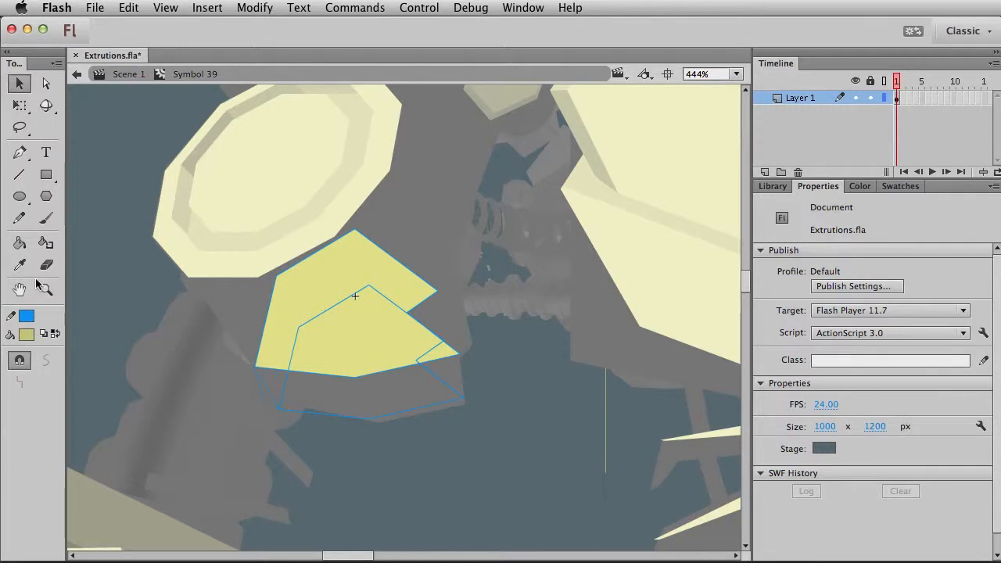
pyautogui.click(19, 175)
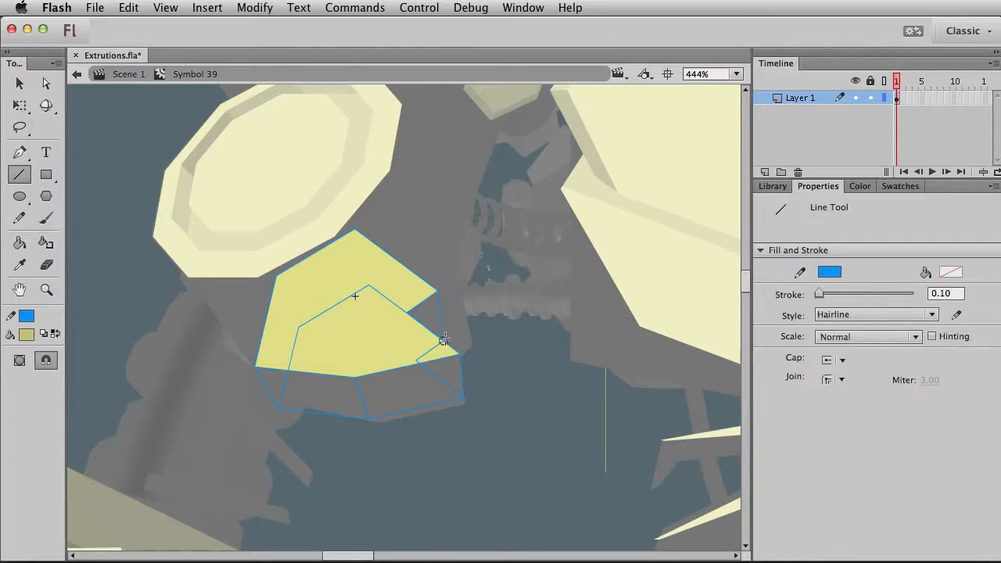
# Step: Fill the extruded side faces with progressively darker olives: mid olive on the left, darker on the right, and darkest inside the notch
pyautogui.click(23, 245)
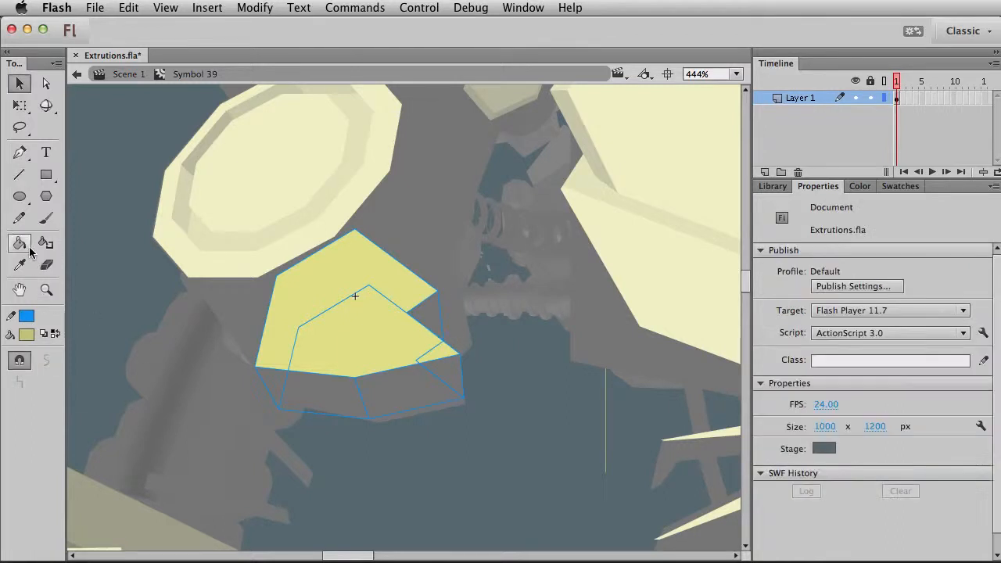
pyautogui.click(26, 335)
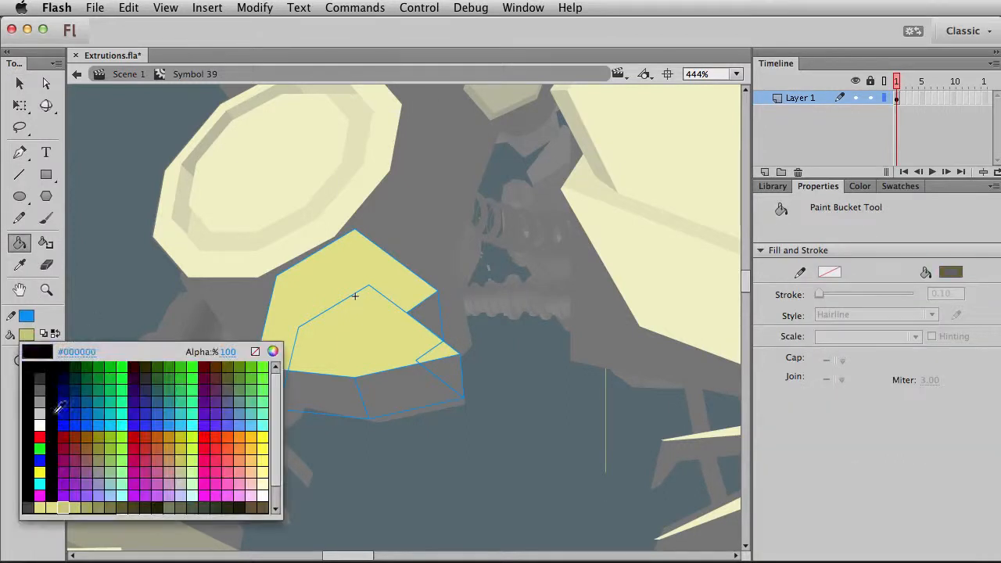
pyautogui.click(94, 499)
pyautogui.click(280, 385)
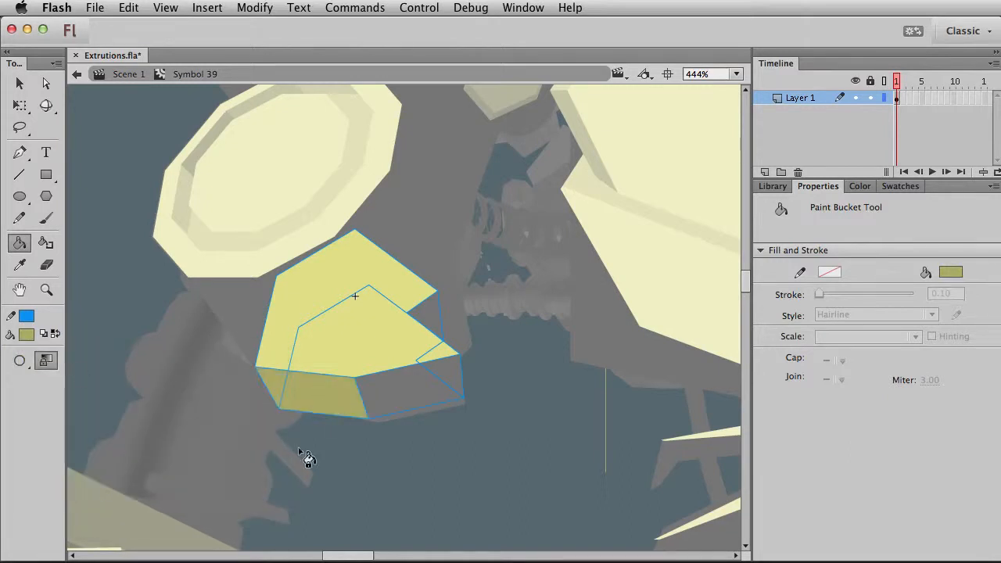
pyautogui.click(26, 335)
pyautogui.click(114, 508)
pyautogui.click(407, 403)
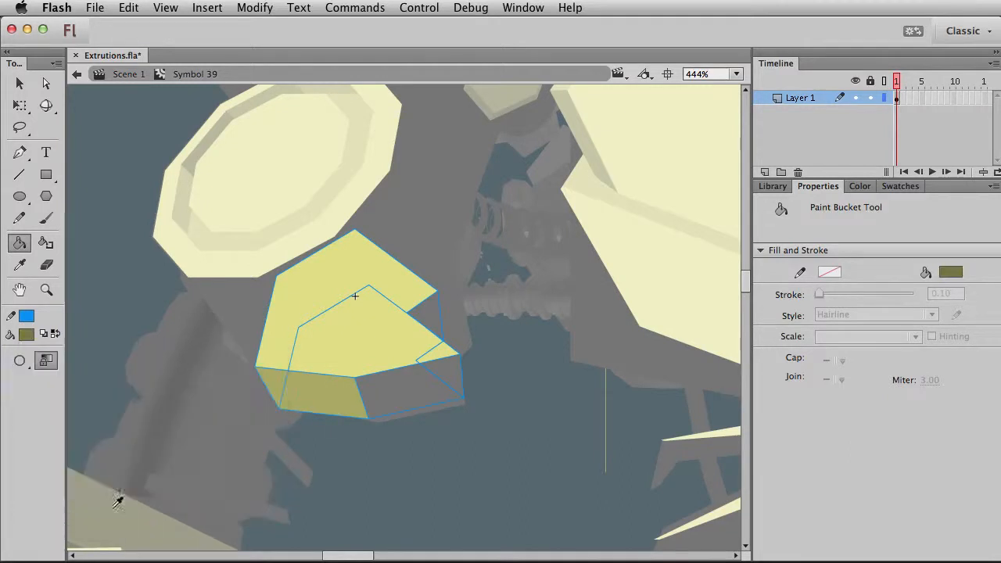
pyautogui.click(26, 335)
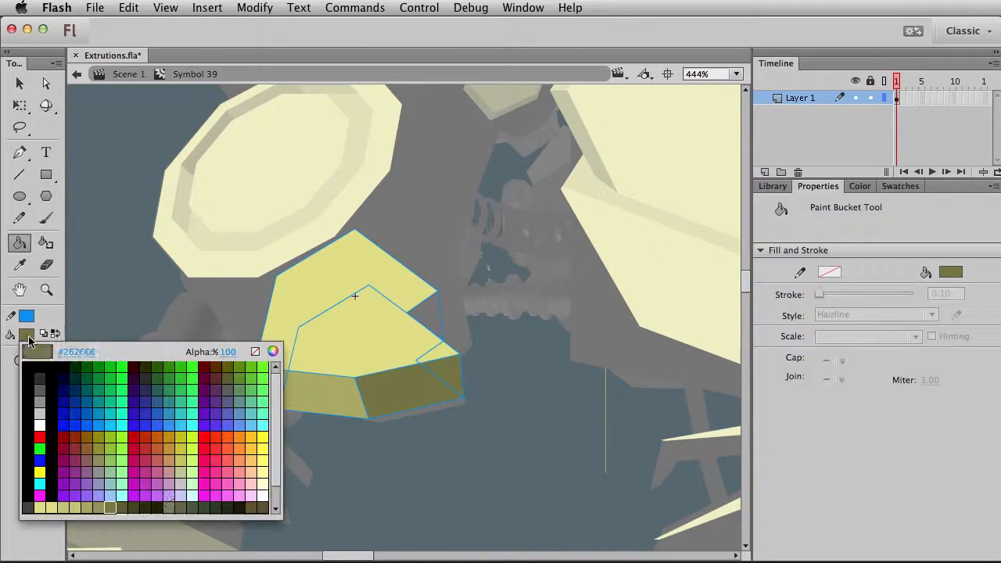
pyautogui.click(148, 504)
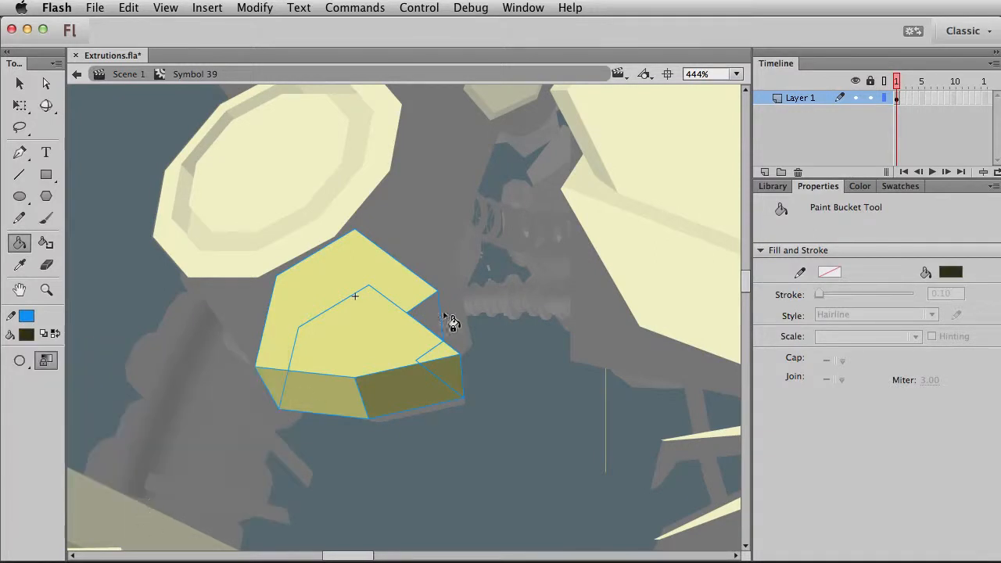
pyautogui.click(435, 316)
# Step: Delete the blue construction outlines from the extruded notched plate and return to the main scene
pyautogui.press('v')
pyautogui.doubleClick(439, 313)
pyautogui.doubleClick(471, 407)
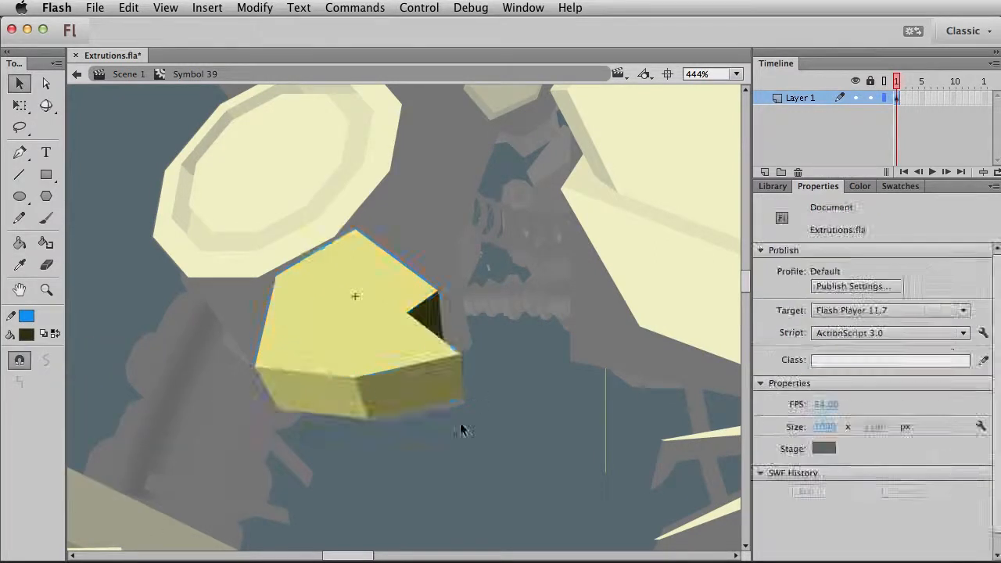
pyautogui.click(261, 341)
pyautogui.click(313, 384)
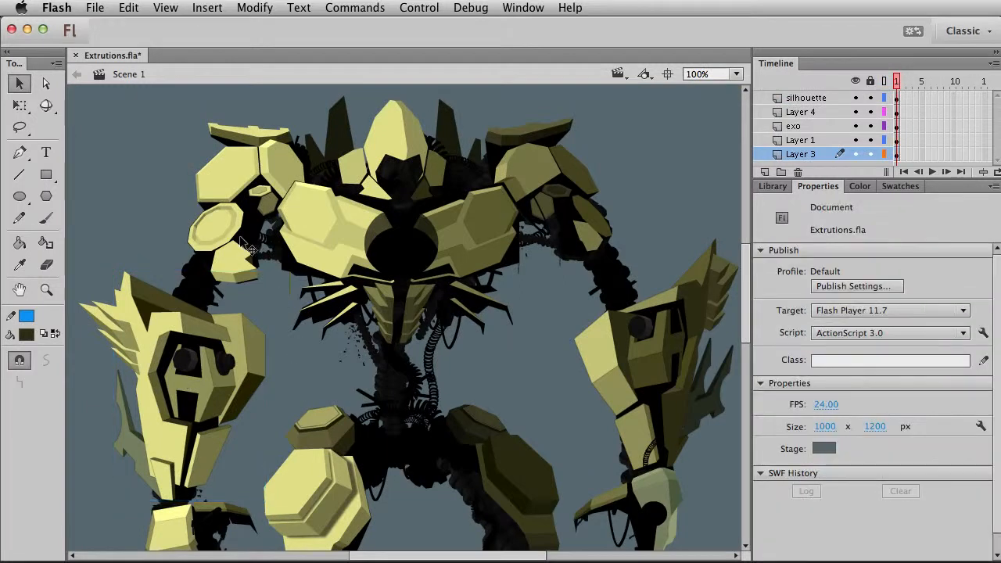
# Step: Edit the black silhouette behind the left upper arm, pulling its lower edge in to match the extruded notched plate
pyautogui.click(244, 260)
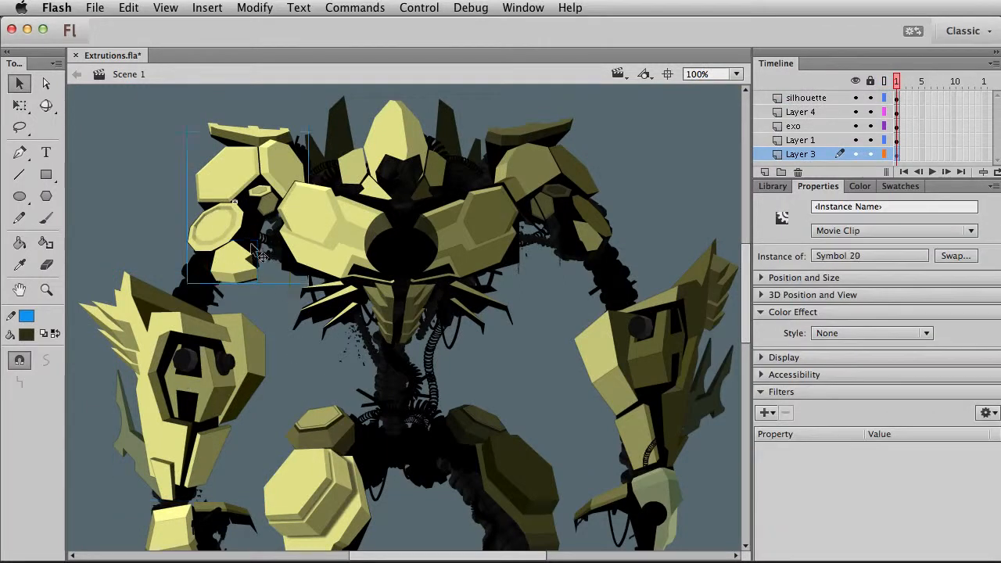
pyautogui.doubleClick(263, 257)
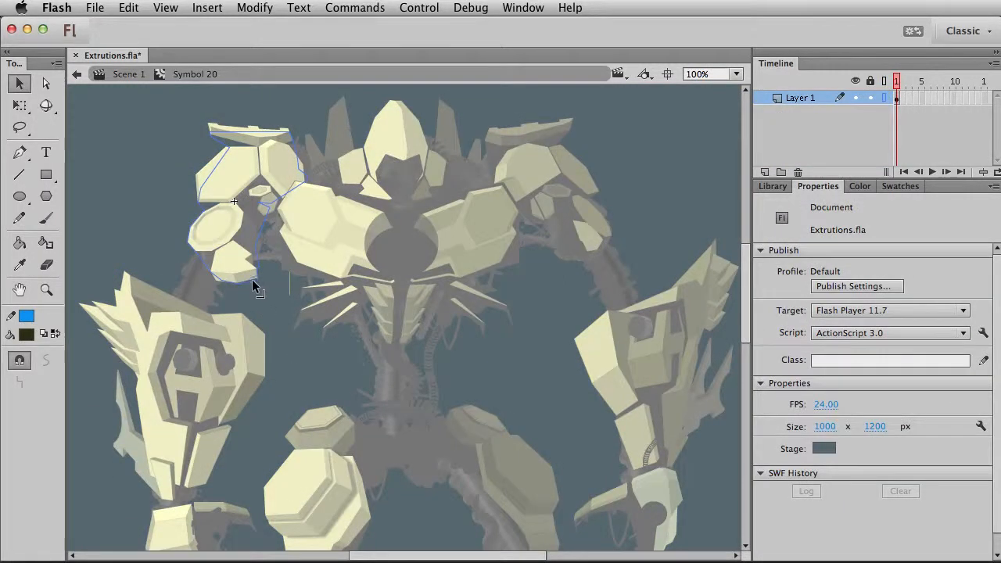
pyautogui.doubleClick(305, 359)
pyautogui.click(273, 312)
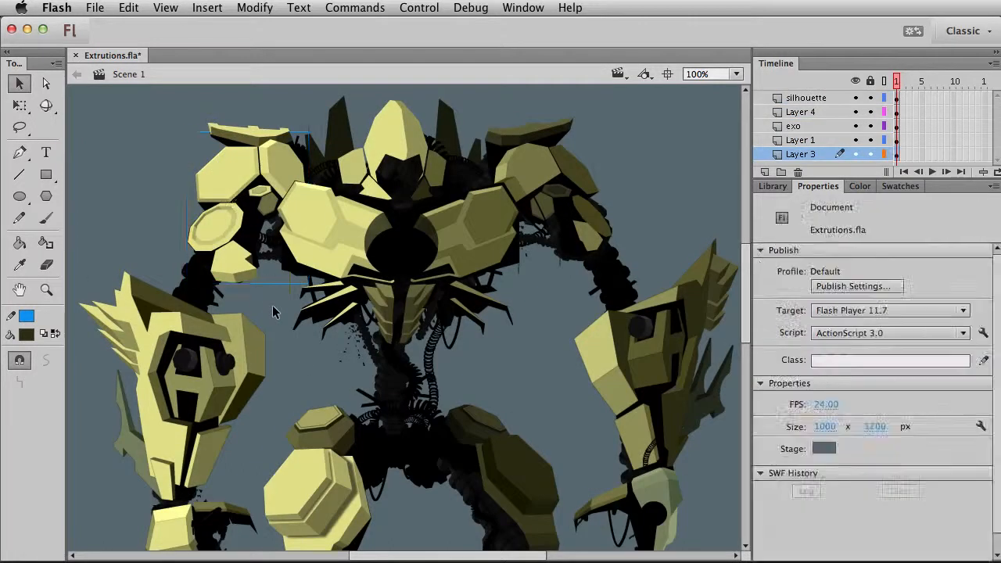
pyautogui.doubleClick(258, 252)
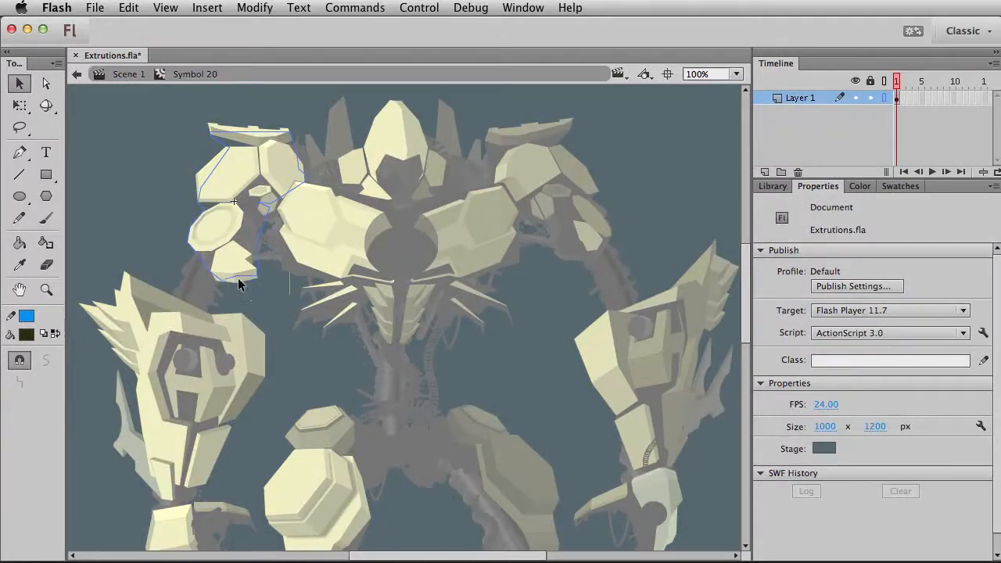
pyautogui.doubleClick(282, 350)
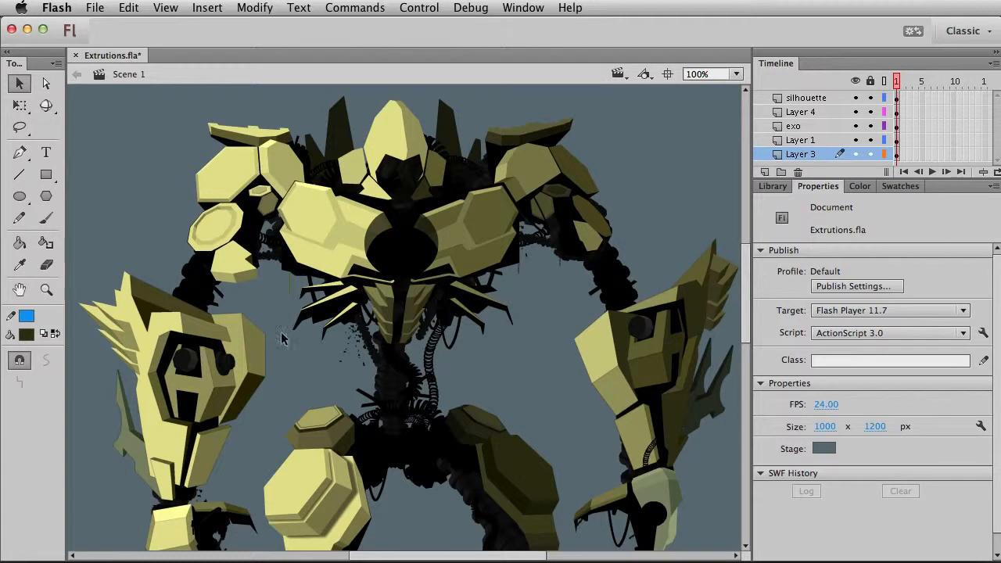
pyautogui.click(243, 173)
pyautogui.click(264, 229)
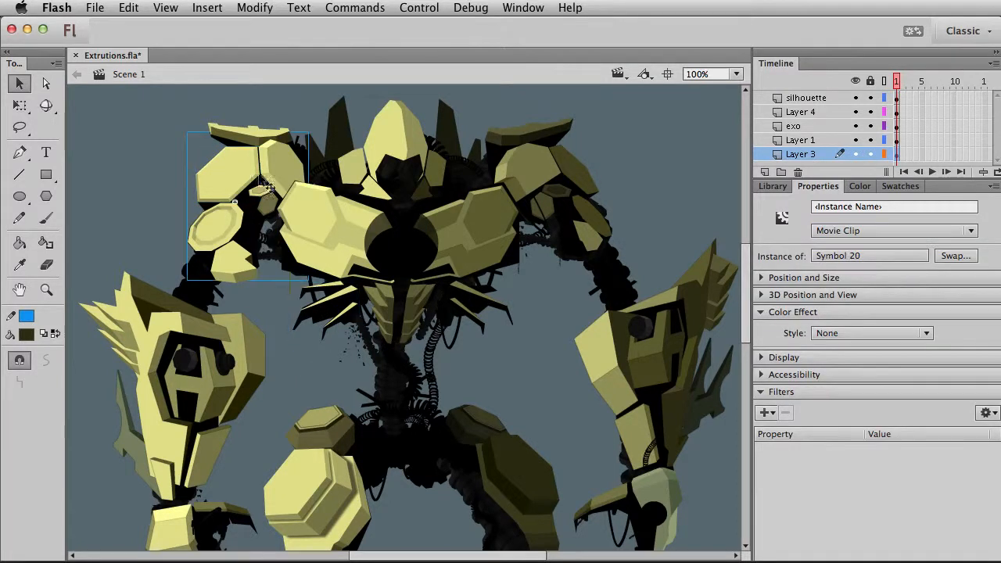
pyautogui.moveTo(241, 233); pyautogui.dragTo(289, 307)
pyautogui.press('super+z')
pyautogui.click(289, 307)
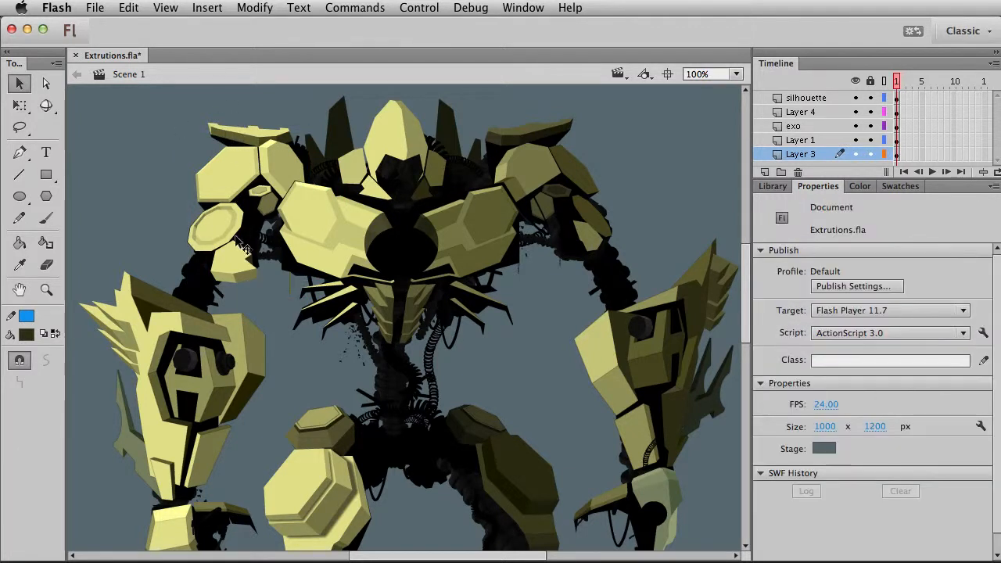
# Step: Add an offset copy behind the oval plate on the left upper arm, tinted 100% with dark olive (51, 51, 20)
pyautogui.click(262, 229)
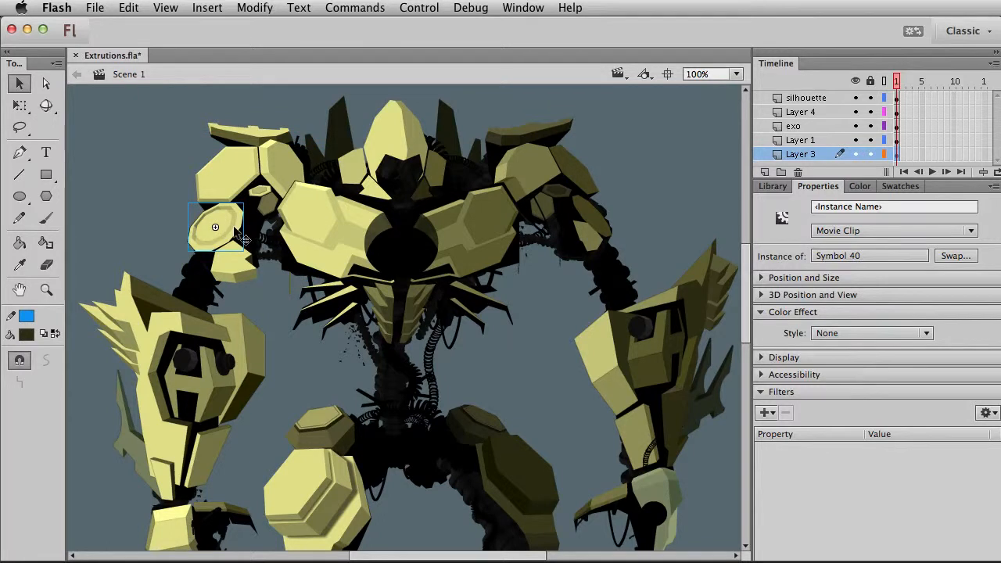
pyautogui.hotkey('shift', 'Down')
pyautogui.hotkey('shift', 'Right')
pyautogui.press('super+Down')
pyautogui.press('super+Down')
pyautogui.hotkey('shift', 'Down')
pyautogui.hotkey('shift', 'Up')
pyautogui.press('super+Down')
pyautogui.click(868, 333)
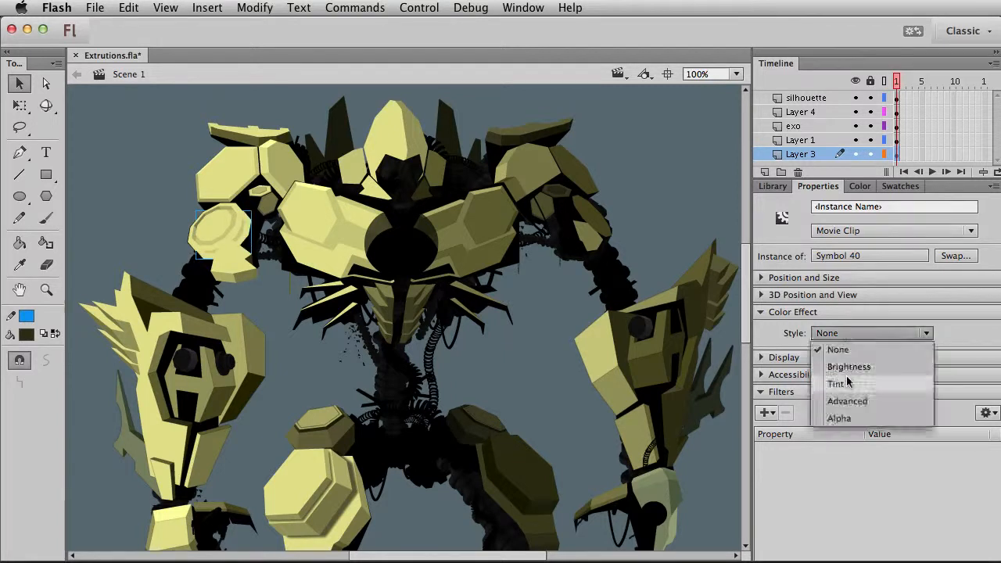
pyautogui.click(847, 381)
pyautogui.click(955, 334)
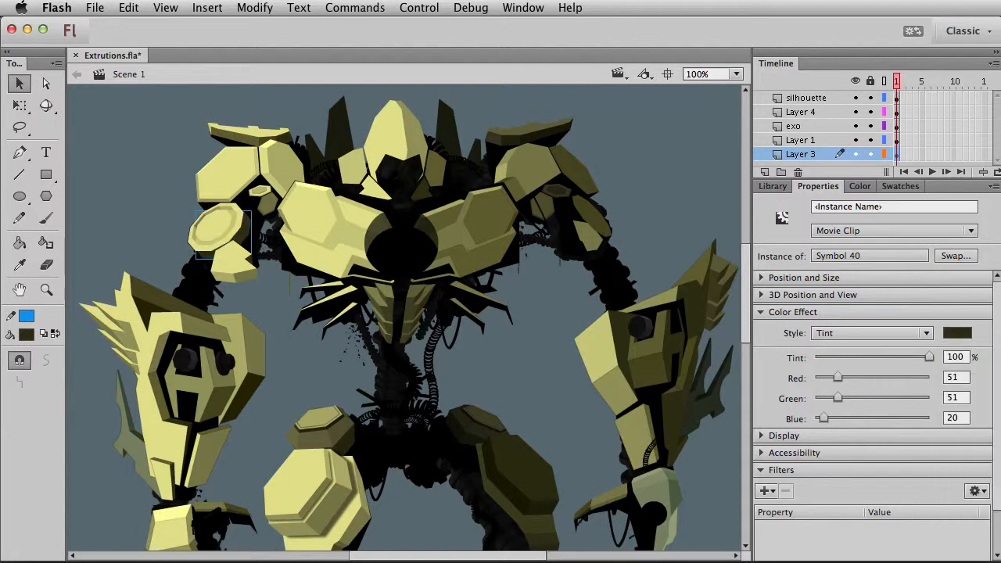
# Step: Tuck the dark copy in closer behind the left arm's oval plate for a thinner edge
pyautogui.click(277, 353)
pyautogui.click(252, 227)
pyautogui.click(233, 292)
pyautogui.click(254, 242)
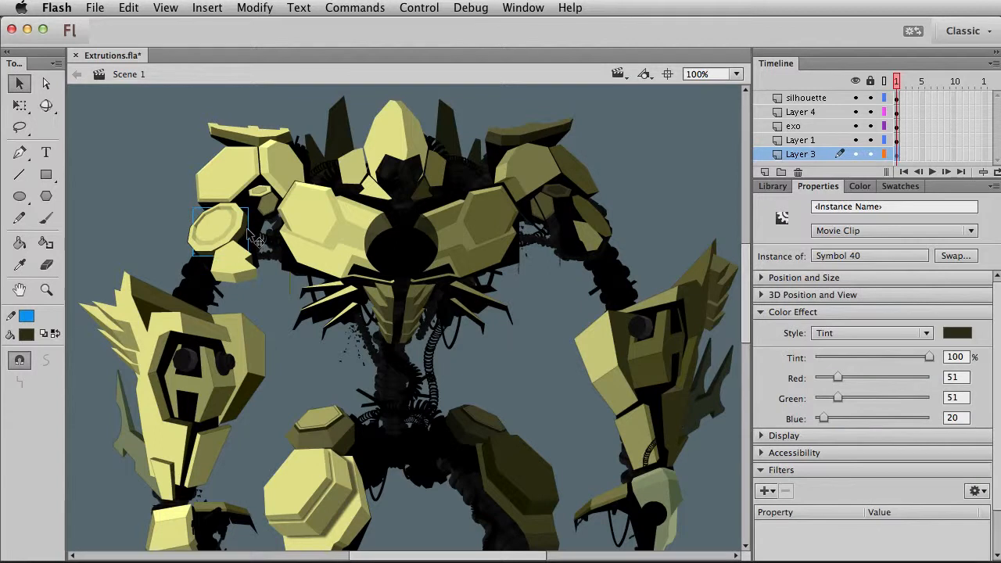
pyautogui.click(176, 223)
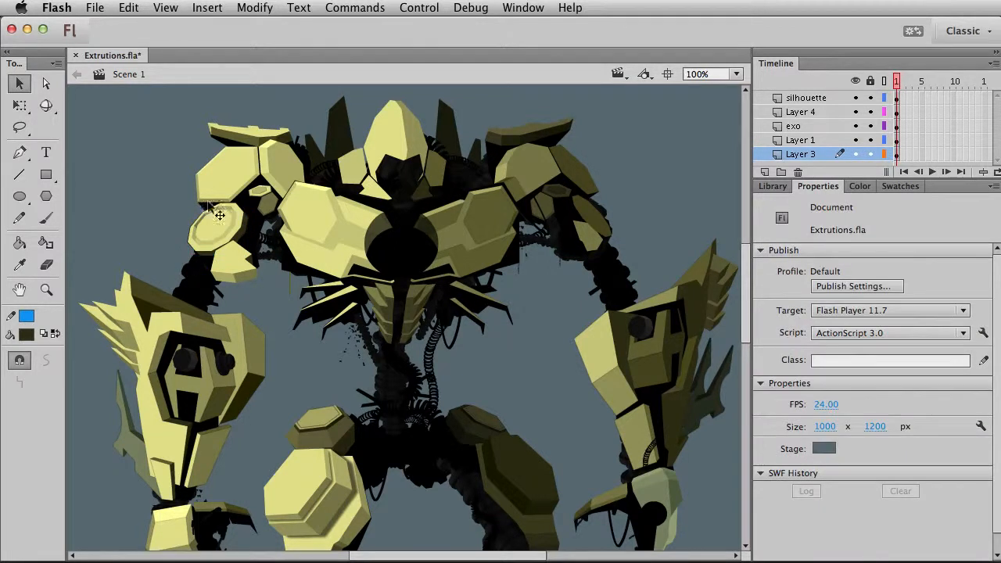
# Step: Copy the left arm's oval plate, place it beside the right forearm, mirror it horizontally and scale it down slightly
pyautogui.click(227, 239)
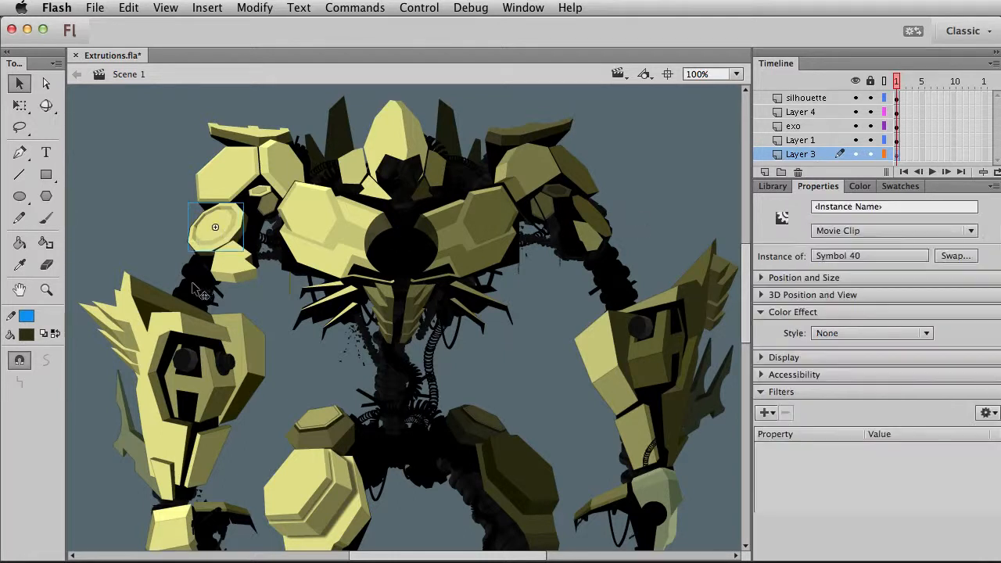
pyautogui.hotkey('ctrl', 'v')
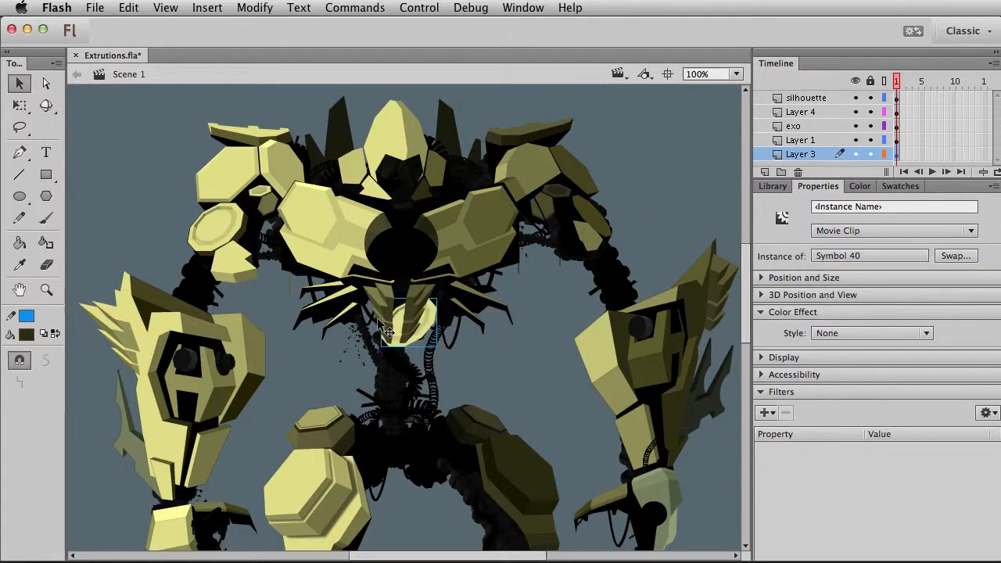
pyautogui.moveTo(378, 319); pyautogui.dragTo(550, 347)
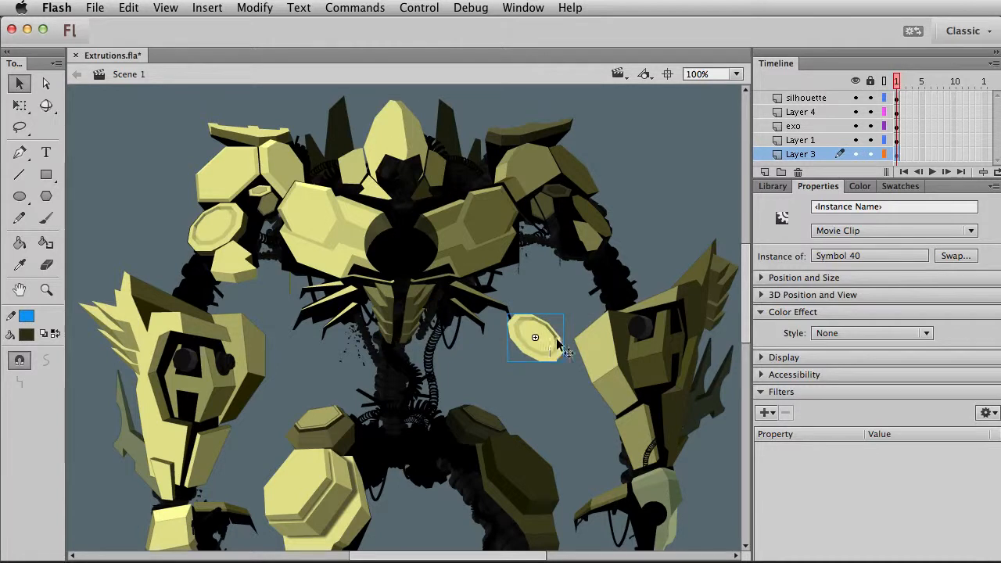
pyautogui.press('q')
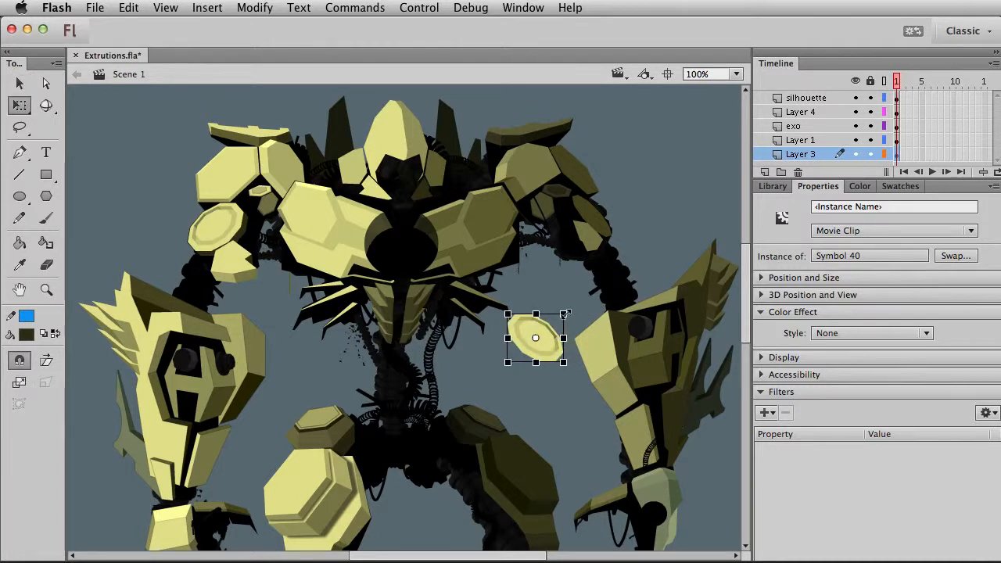
pyautogui.moveTo(564, 314); pyautogui.dragTo(560, 318)
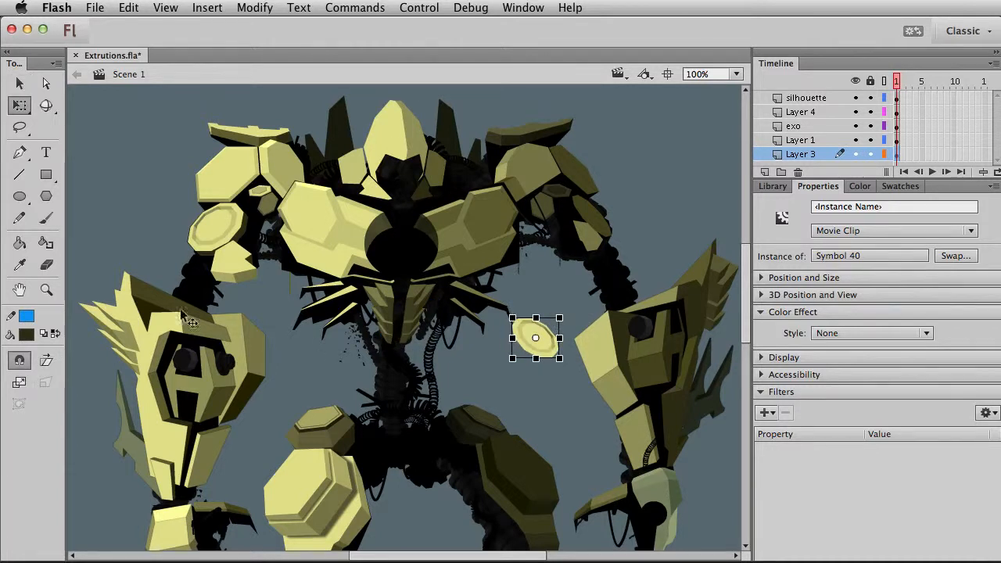
# Step: Tint the mirrored oval plate black at 61%
pyautogui.click(871, 334)
pyautogui.click(862, 383)
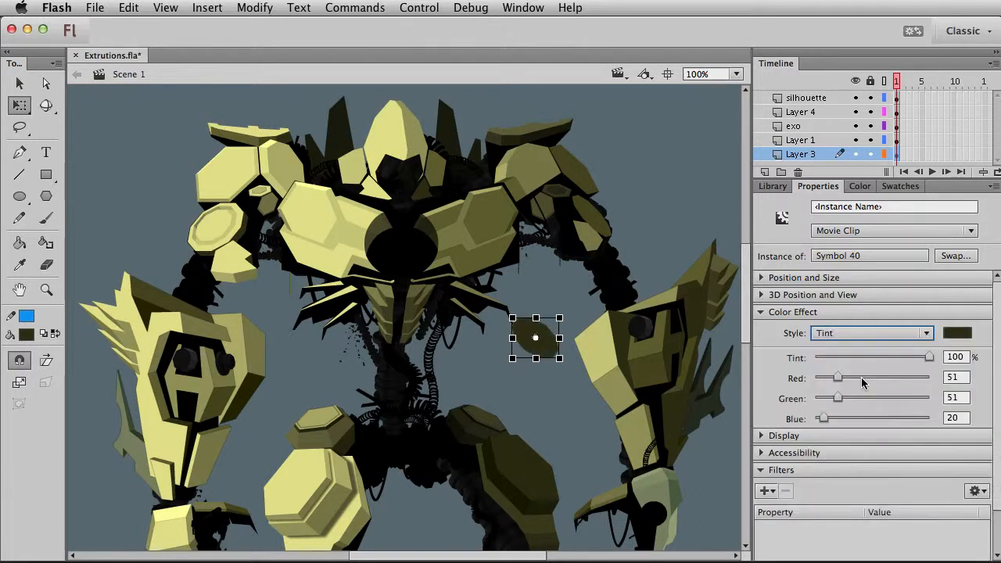
pyautogui.click(957, 334)
pyautogui.click(942, 356)
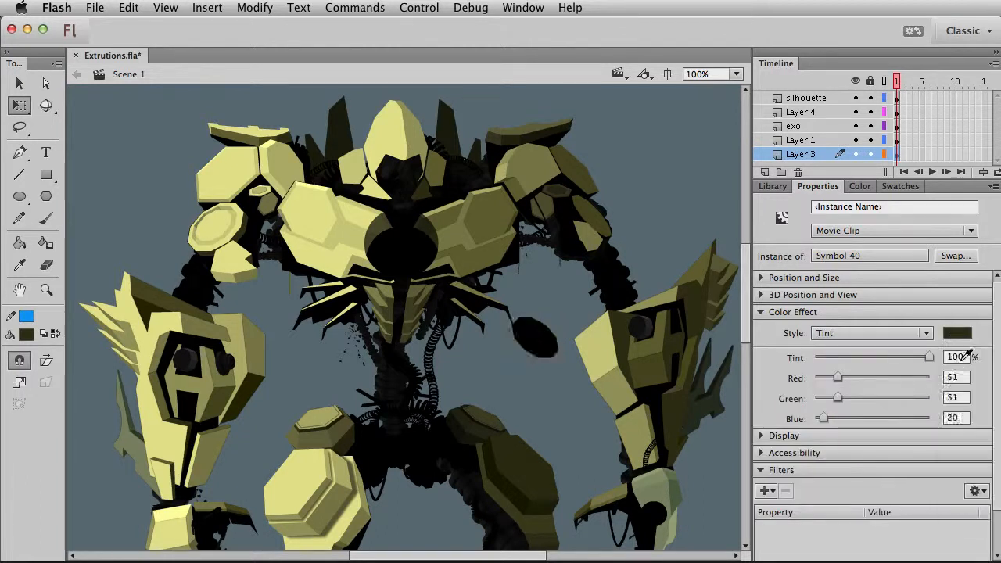
pyautogui.moveTo(929, 357); pyautogui.dragTo(885, 358)
# Step: Move the mirrored plate to the right upper arm and skew, rotate and narrow it to match the old flat plate's angle
pyautogui.press('v')
pyautogui.moveTo(608, 251); pyautogui.dragTo(595, 223)
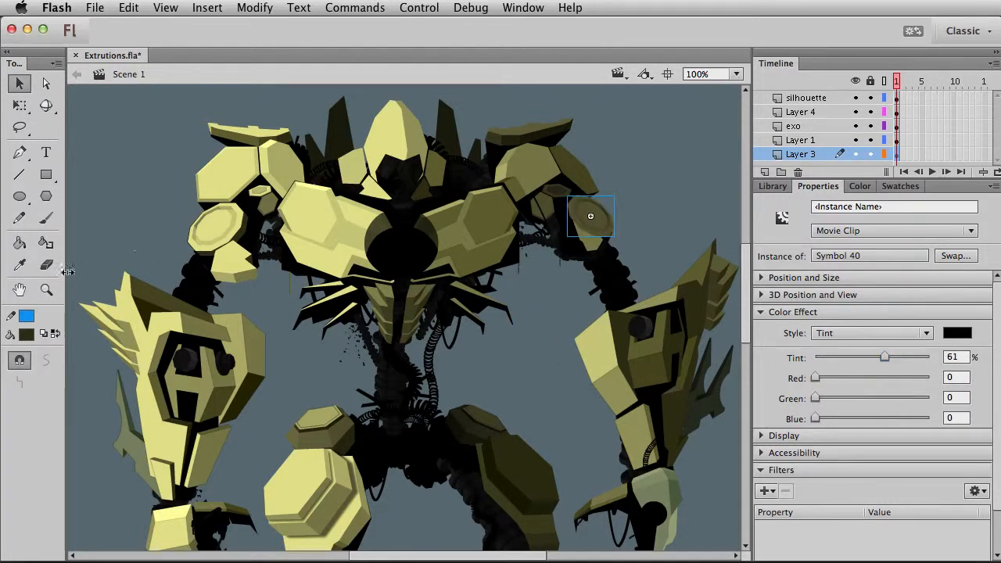
pyautogui.click(46, 290)
pyautogui.moveTo(491, 197); pyautogui.dragTo(617, 283)
pyautogui.press('q')
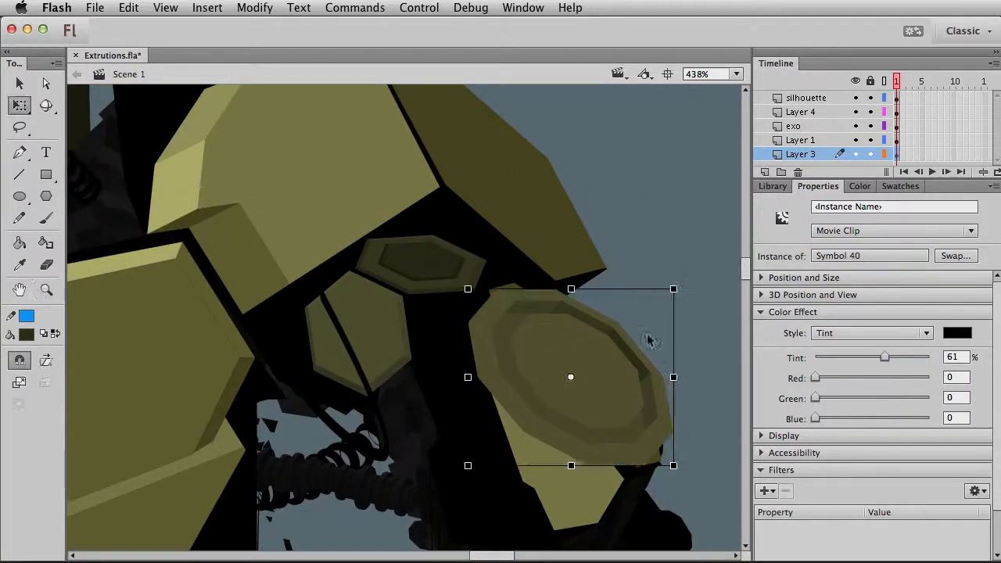
pyautogui.moveTo(561, 413); pyautogui.dragTo(552, 329)
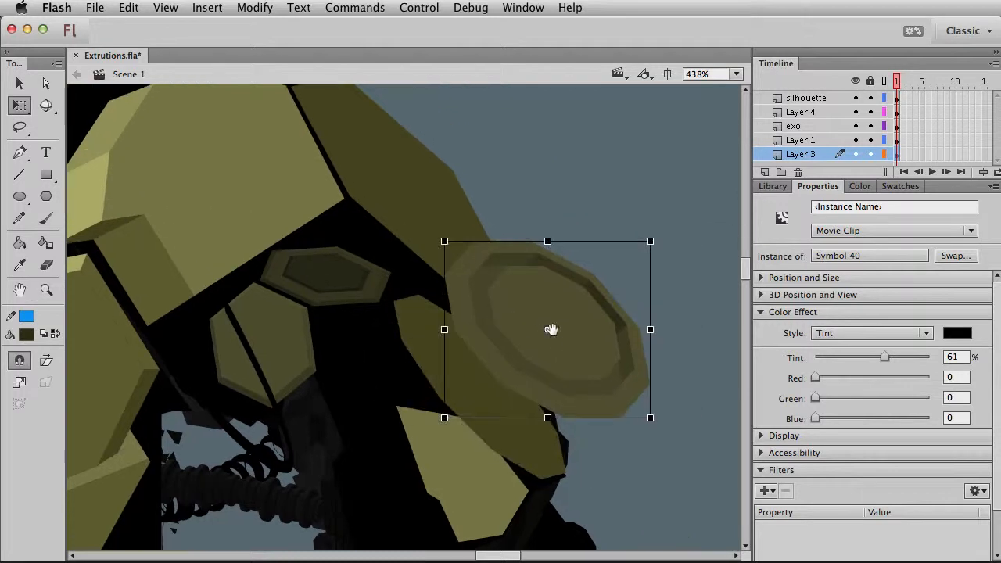
pyautogui.moveTo(647, 261); pyautogui.dragTo(649, 284)
pyautogui.moveTo(548, 242); pyautogui.dragTo(547, 265)
pyautogui.moveTo(601, 405); pyautogui.dragTo(635, 407)
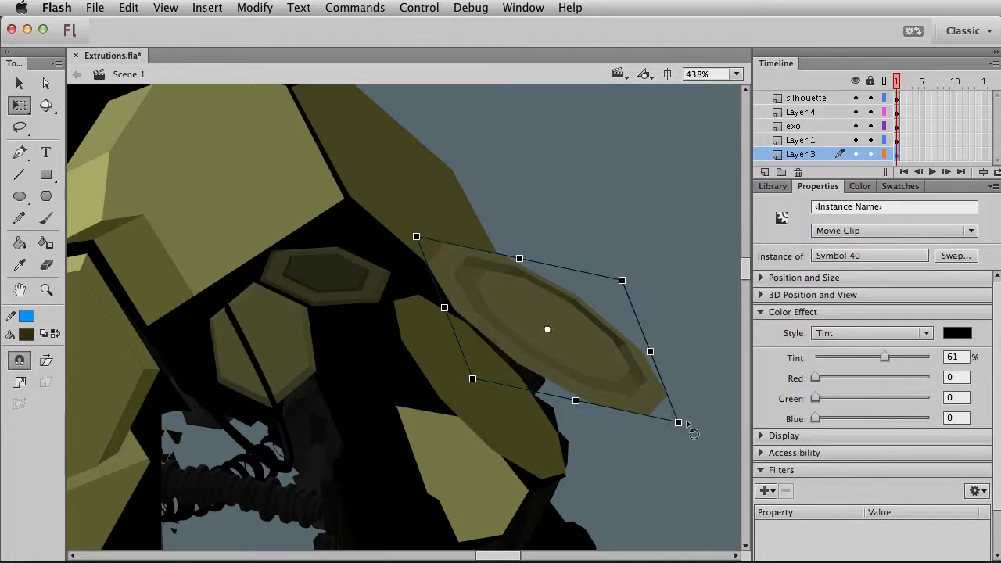
pyautogui.moveTo(692, 431); pyautogui.dragTo(659, 458)
pyautogui.moveTo(634, 302); pyautogui.dragTo(615, 306)
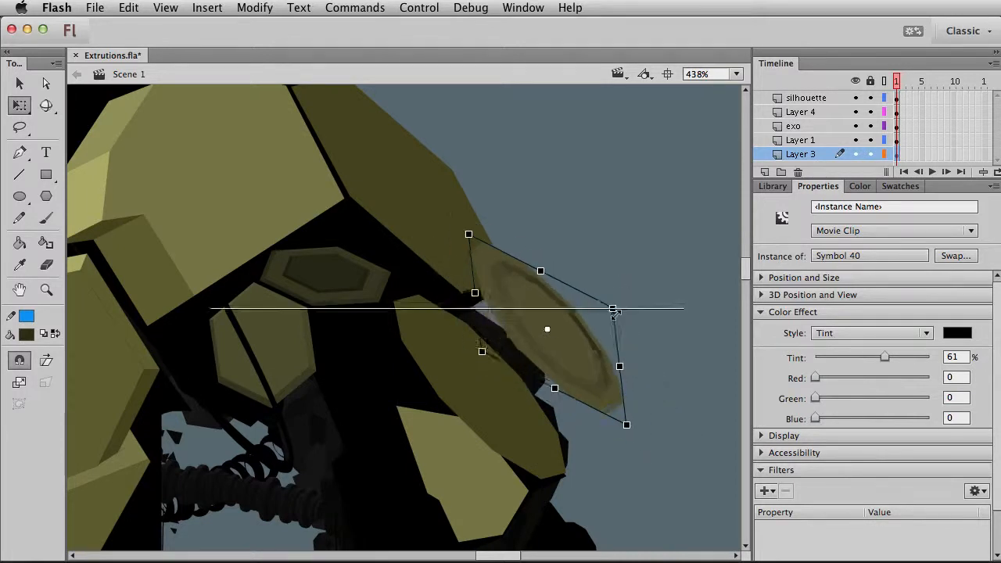
# Step: Lay the reshaped plate over the right upper arm's flat oval plate and adjust its width to match
pyautogui.press('v')
pyautogui.moveTo(529, 326); pyautogui.dragTo(464, 386)
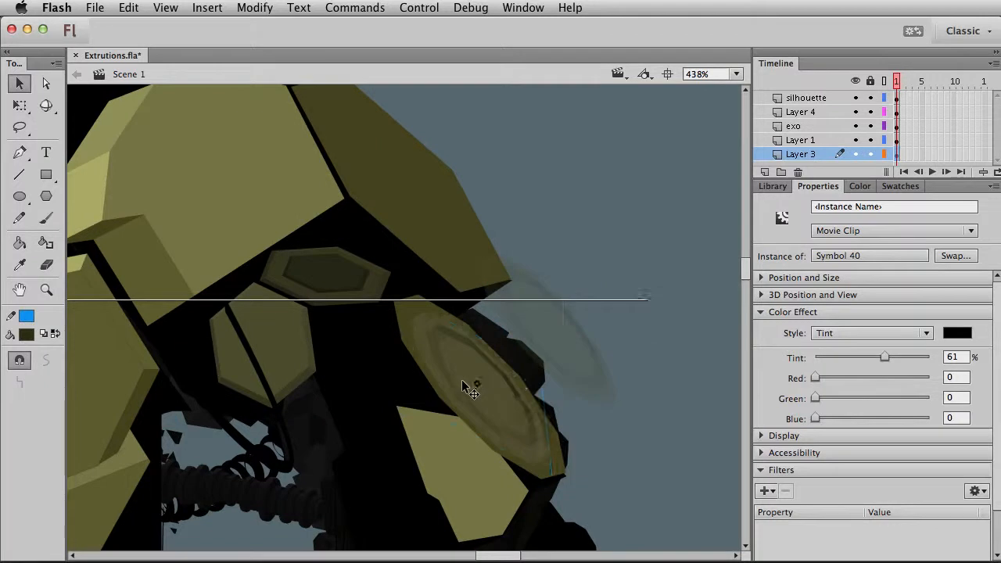
pyautogui.press('q')
pyautogui.moveTo(541, 367); pyautogui.dragTo(555, 361)
pyautogui.press('v')
pyautogui.click(481, 409)
pyautogui.click(437, 492)
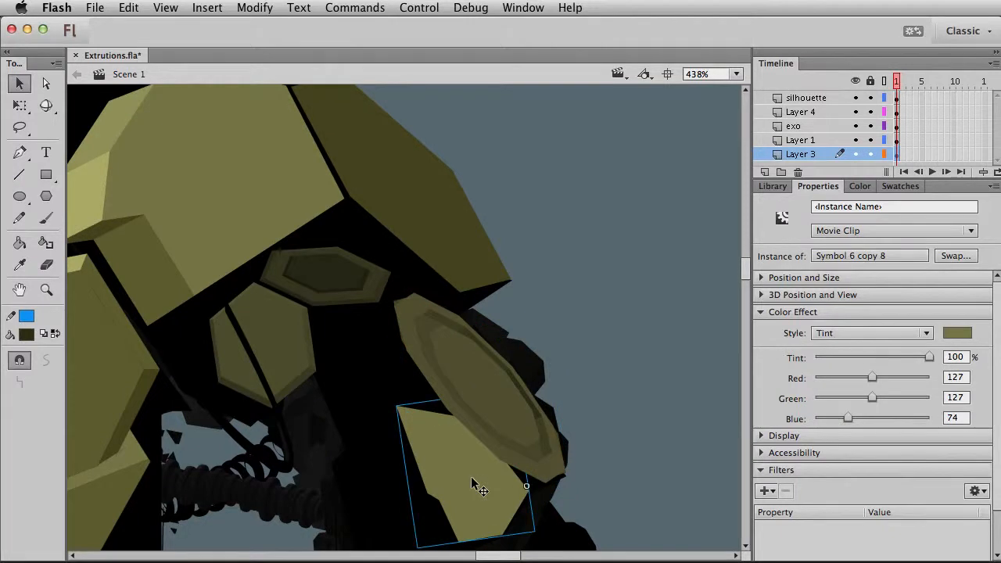
pyautogui.click(465, 382)
pyautogui.press('Delete')
# Step: Fine-tune the reshaped plate's fit on the right upper arm and remove the old flat oval plate beneath it
pyautogui.press('q')
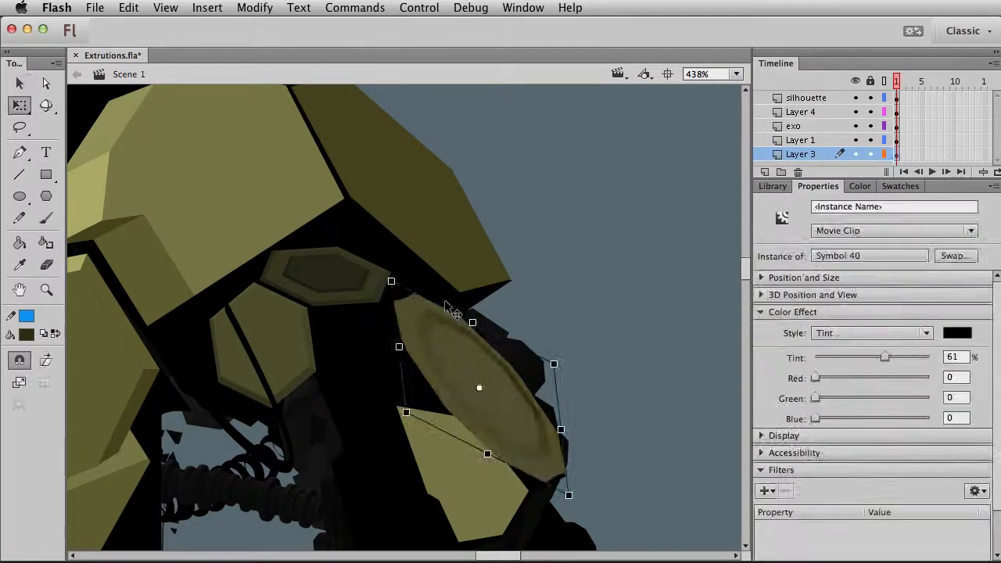
pyautogui.moveTo(452, 307); pyautogui.dragTo(457, 311)
pyautogui.hotkey('shift', 'Left')
pyautogui.hotkey('shift', 'Up')
pyautogui.press('Right')
pyautogui.press('Right')
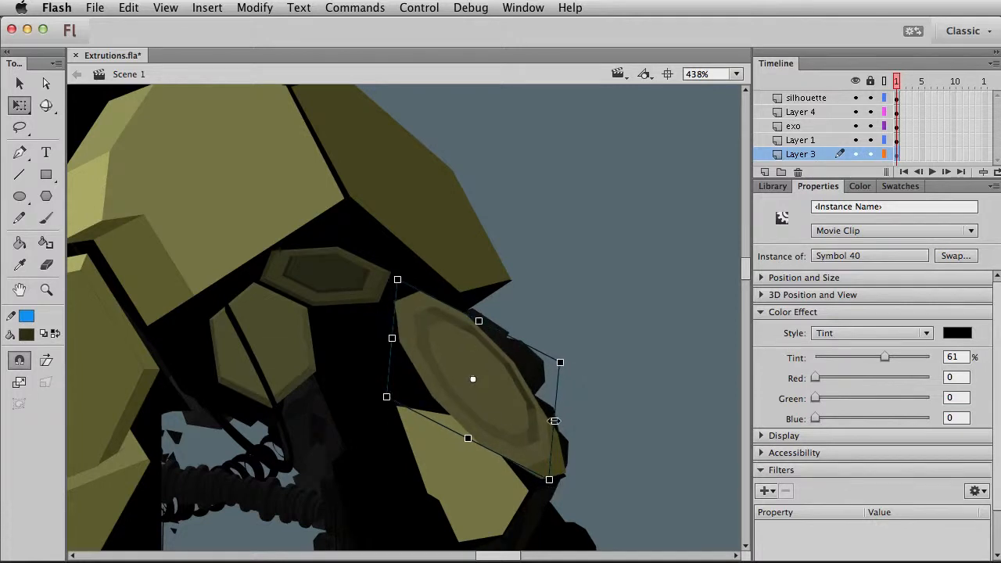
pyautogui.press('v')
pyautogui.click(472, 476)
pyautogui.press('super+z')
pyautogui.press('super+z')
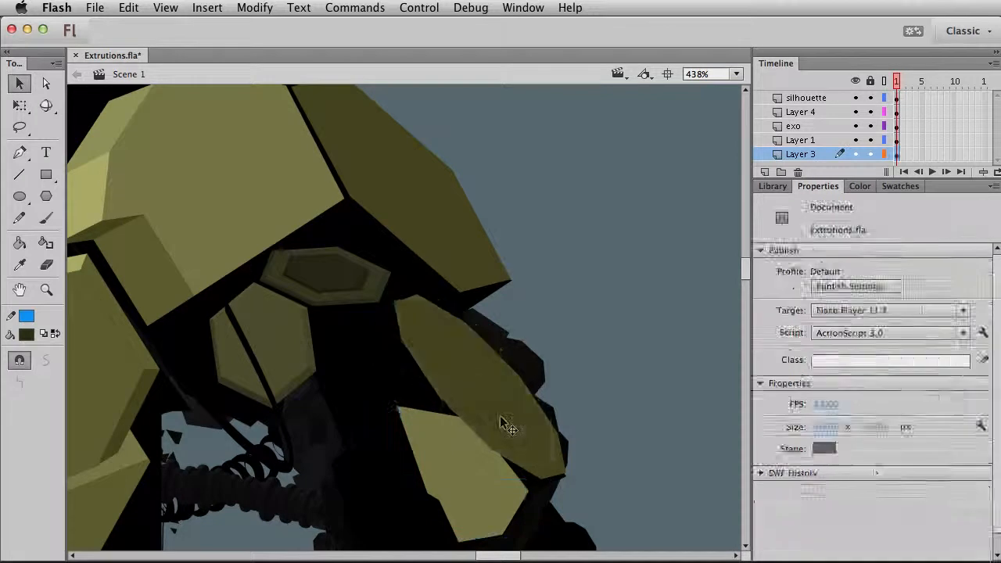
pyautogui.press('super+z')
pyautogui.press('super+y')
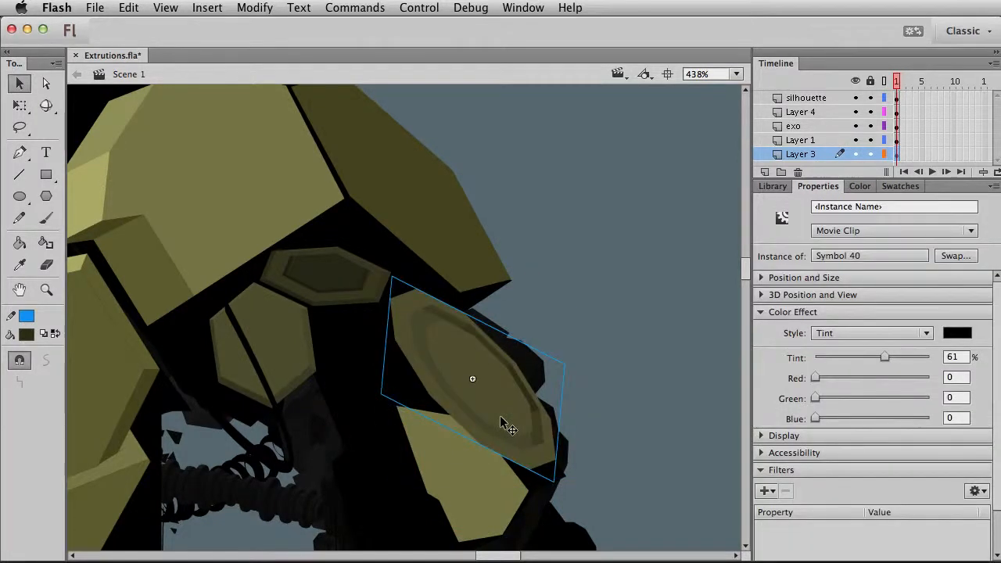
# Step: Put a duplicate of the right arm's oval plate behind it, offset down and to the left
pyautogui.hotkey('shift', 'Left')
pyautogui.hotkey('shift', 'Left')
pyautogui.hotkey('shift', 'Left')
pyautogui.hotkey('shift', 'Down')
pyautogui.press('super+Down')
pyautogui.hotkey('shift', 'Right')
pyautogui.press('Down')
pyautogui.press('Down')
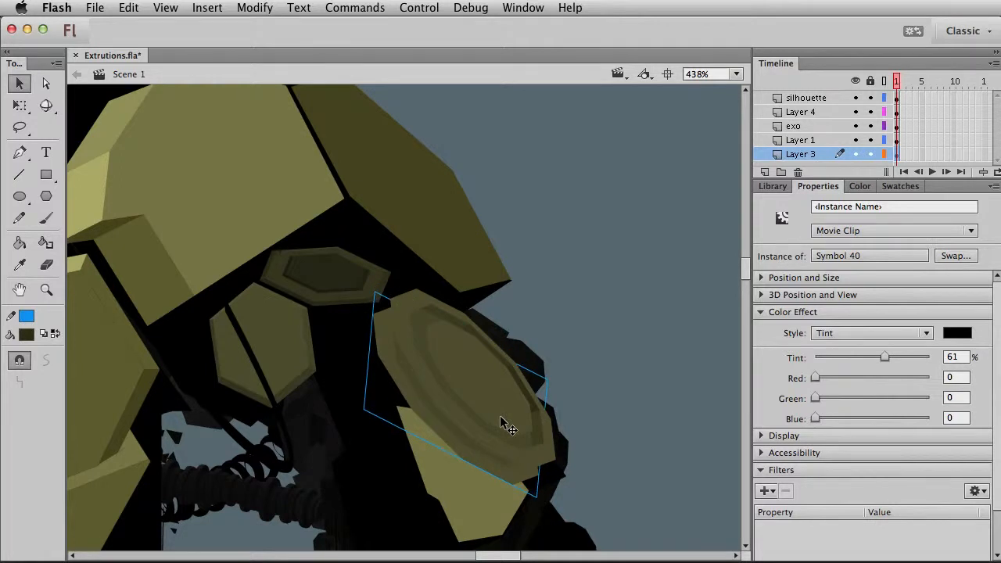
# Step: Lighten the rear duplicate's black tint to 38% and move it closer so only a thin rim shows
pyautogui.moveTo(885, 357); pyautogui.dragTo(861, 354)
pyautogui.moveTo(425, 406); pyautogui.dragTo(431, 401)
pyautogui.press('Up')
pyautogui.press('Up')
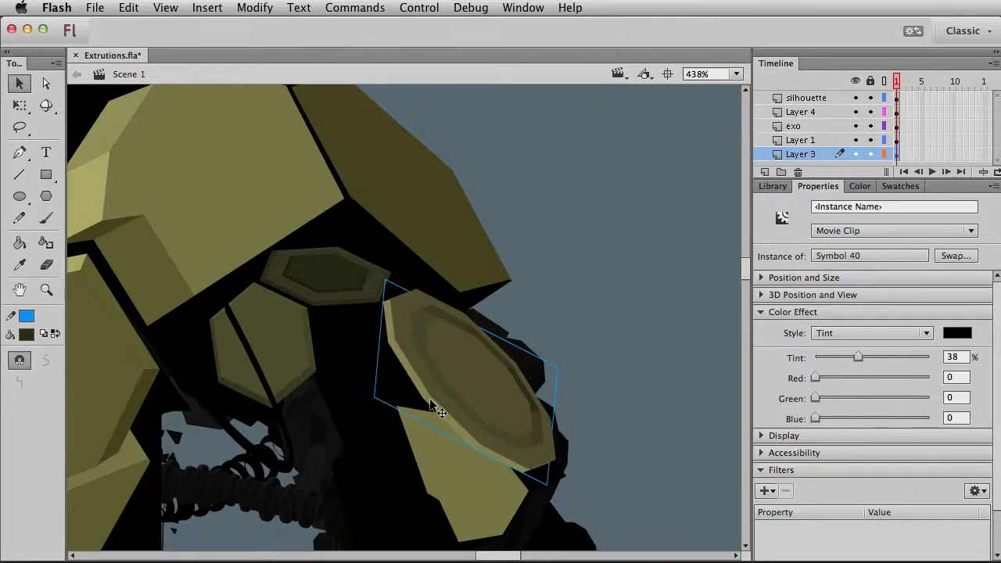
pyautogui.press('super+1')
pyautogui.click(548, 333)
pyautogui.click(422, 363)
pyautogui.press('Delete')
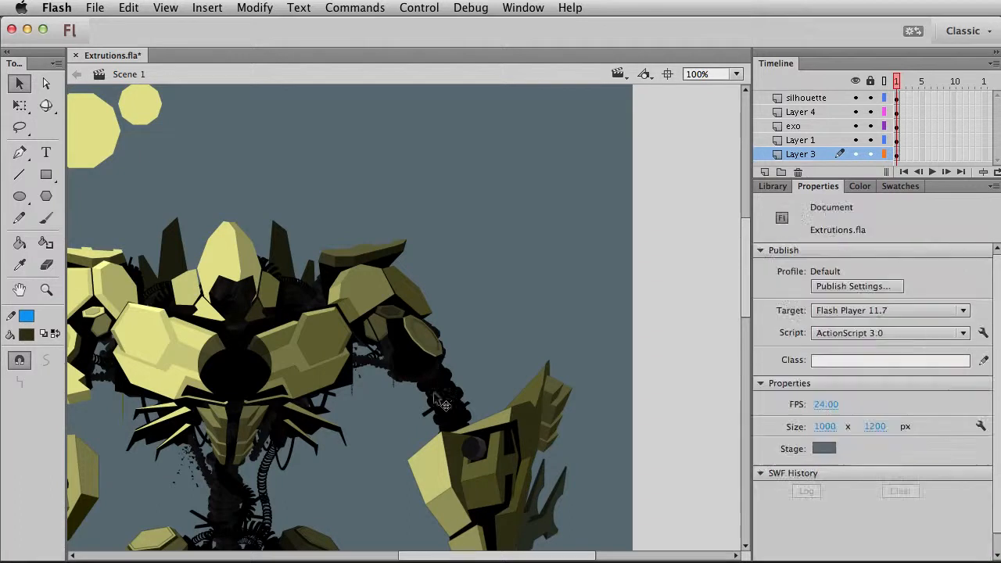
pyautogui.moveTo(287, 353); pyautogui.dragTo(511, 334)
pyautogui.press('super+z')
pyautogui.press('Down')
pyautogui.press('Down')
pyautogui.click(576, 409)
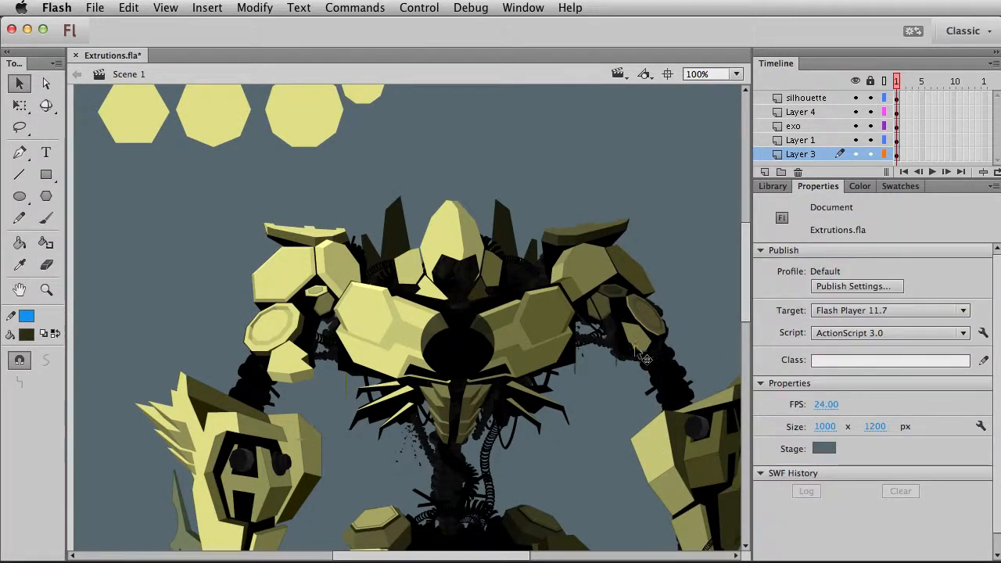
pyautogui.click(309, 387)
pyautogui.press('q')
pyautogui.moveTo(315, 383); pyautogui.dragTo(305, 373)
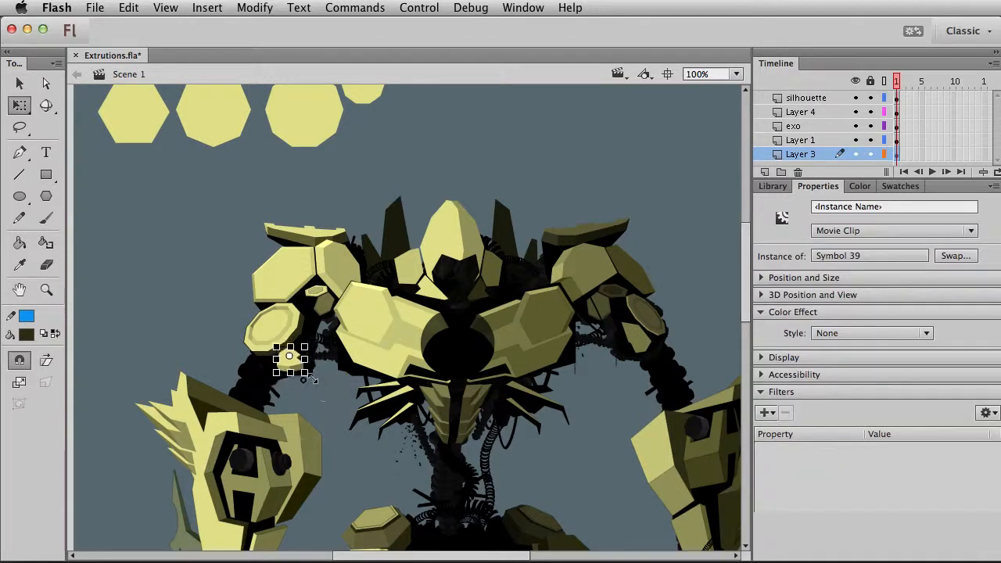
pyautogui.click(328, 411)
pyautogui.press('super+z')
pyautogui.press('super+z')
pyautogui.press('v')
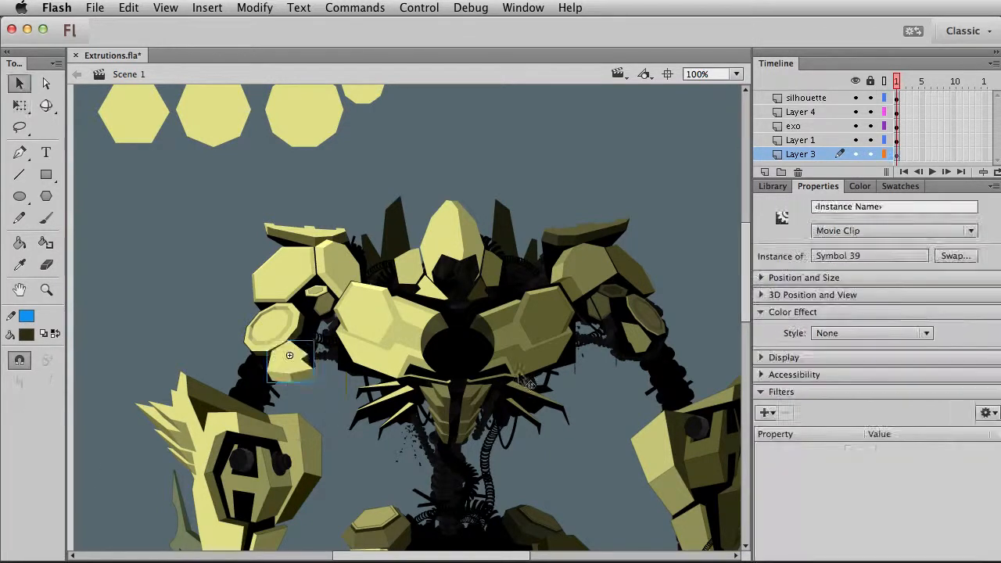
# Step: Remove the tint from the small plate below the right arm's oval plate and fill its shape with dark olive
pyautogui.click(640, 334)
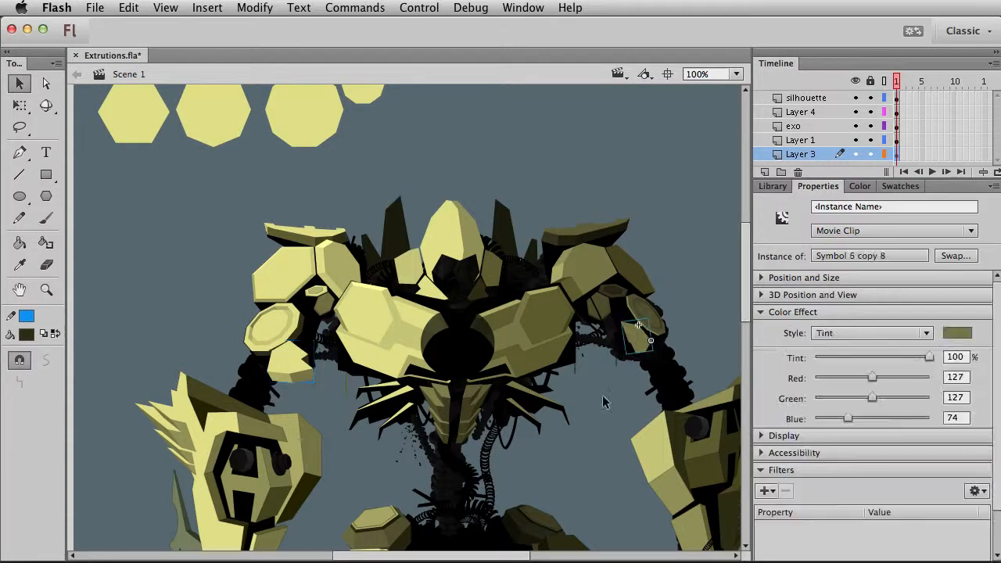
pyautogui.doubleClick(646, 360)
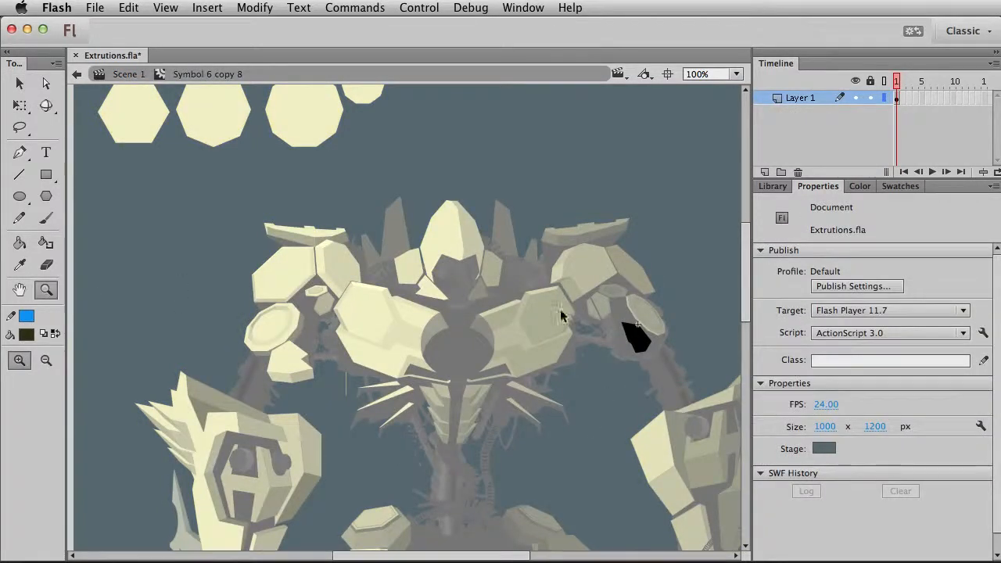
pyautogui.doubleClick(567, 307)
pyautogui.click(870, 333)
pyautogui.click(838, 347)
pyautogui.doubleClick(632, 336)
pyautogui.click(634, 336)
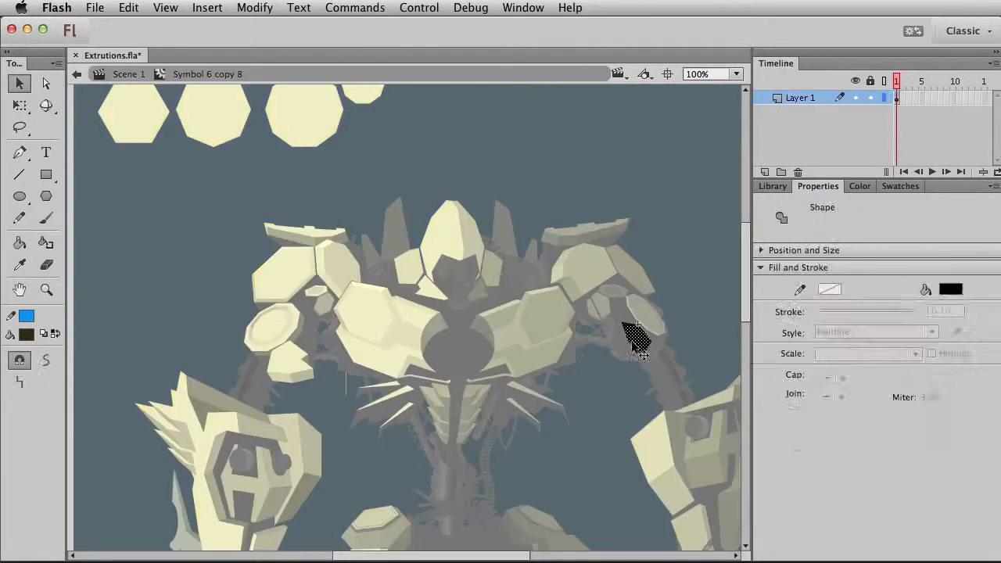
pyautogui.click(27, 336)
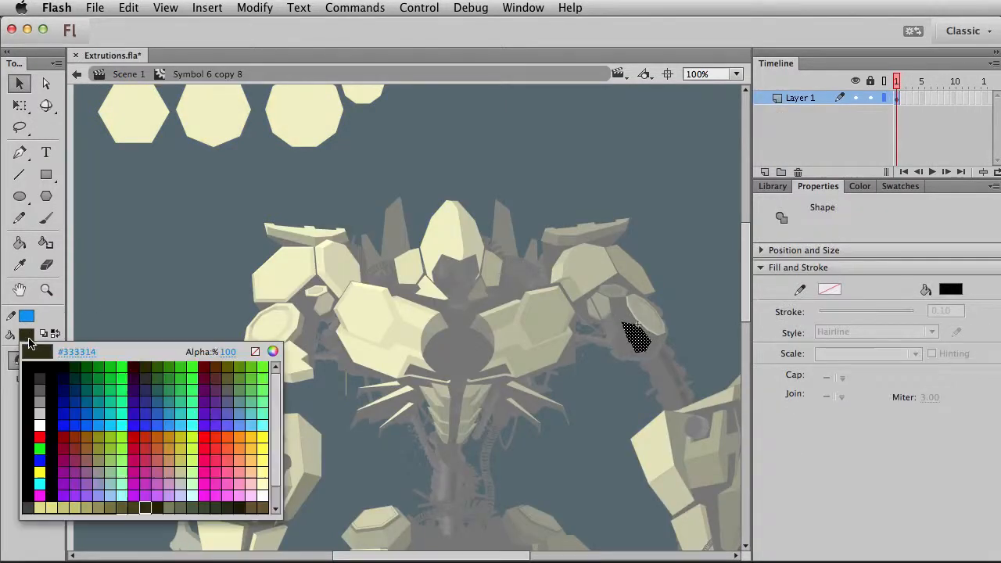
pyautogui.click(141, 507)
pyautogui.click(344, 418)
pyautogui.doubleClick(591, 380)
# Step: Outline the small plate below the right arm's oval plate with a blue hairline stroke and shift its lower corners to the right
pyautogui.click(677, 255)
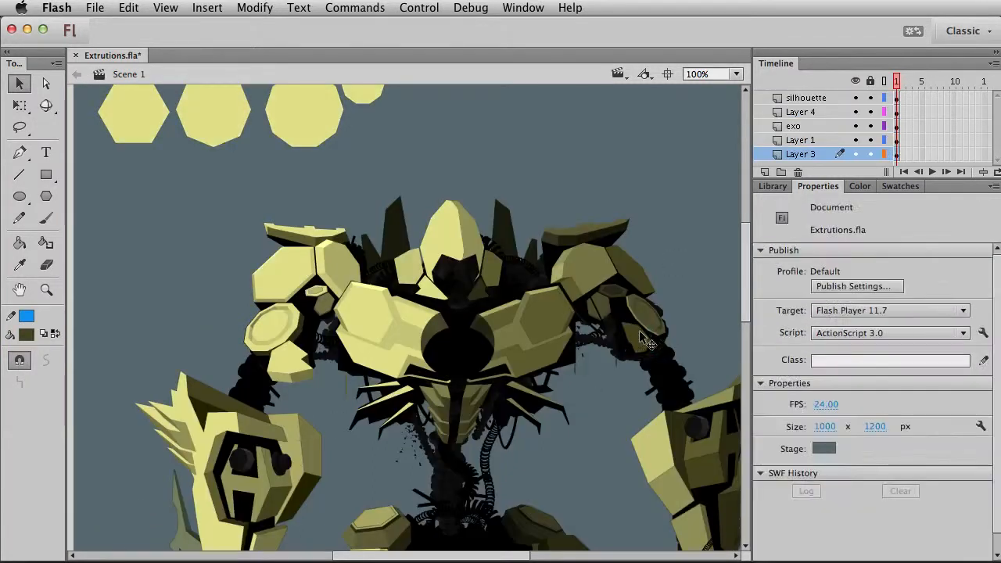
pyautogui.doubleClick(636, 352)
pyautogui.press('z')
pyautogui.moveTo(617, 294); pyautogui.dragTo(670, 368)
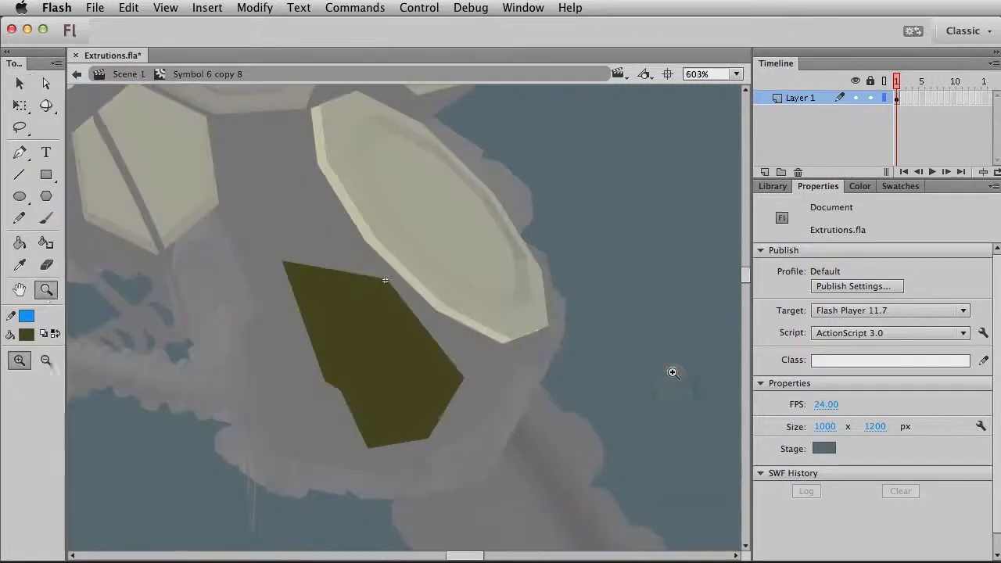
pyautogui.press('v')
pyautogui.click(45, 242)
pyautogui.click(398, 422)
pyautogui.press('v')
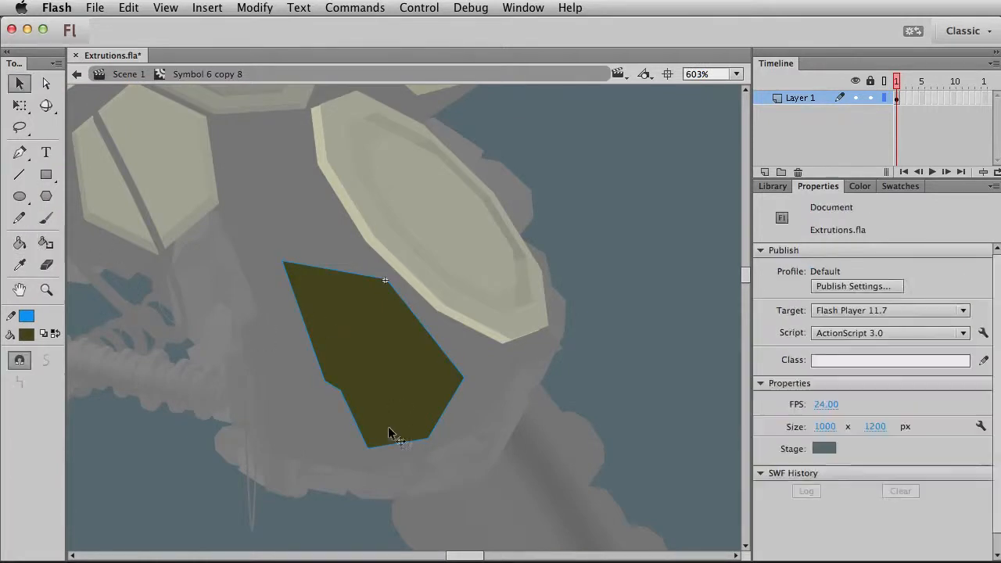
pyautogui.moveTo(369, 448); pyautogui.dragTo(446, 435)
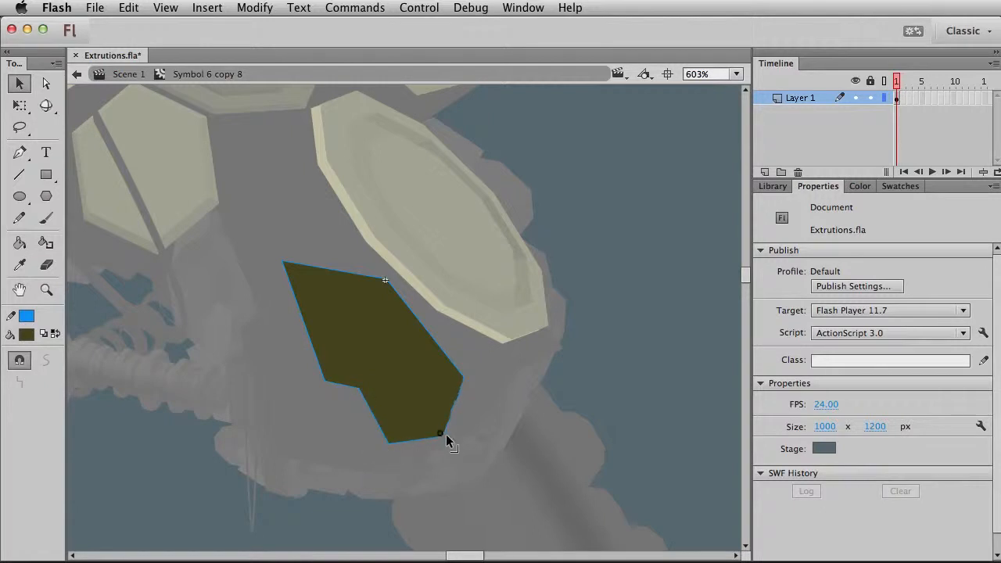
# Step: Duplicate the small plate's blue outline and offset the copy down and to the left as the extrusion's rear edge
pyautogui.doubleClick(429, 440)
pyautogui.hotkey('shift', 'Left')
pyautogui.hotkey('shift', 'Left')
pyautogui.hotkey('shift', 'Left')
pyautogui.hotkey('shift', 'Left')
pyautogui.hotkey('shift', 'Down')
pyautogui.hotkey('shift', 'Down')
pyautogui.press('Down')
pyautogui.press('Down')
pyautogui.press('Down')
pyautogui.press('Down')
pyautogui.press('Down')
pyautogui.press('Down')
pyautogui.press('Down')
pyautogui.press('Right')
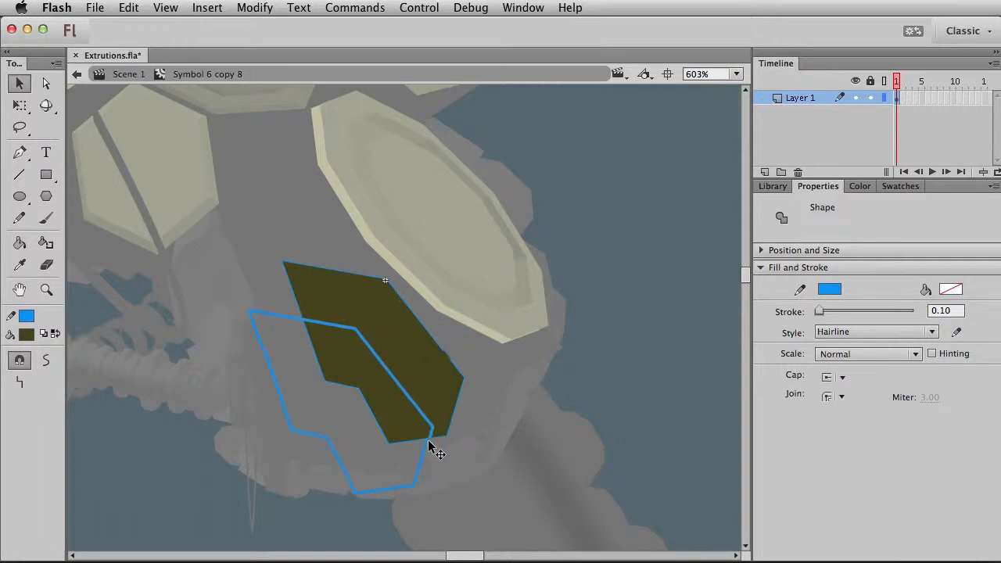
pyautogui.press('Down')
pyautogui.press('Down')
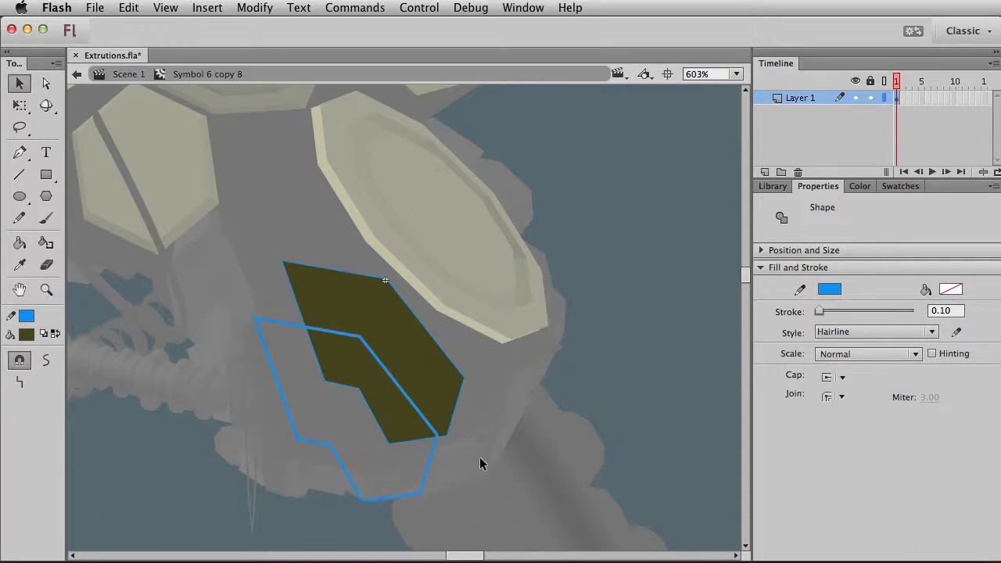
pyautogui.click(395, 464)
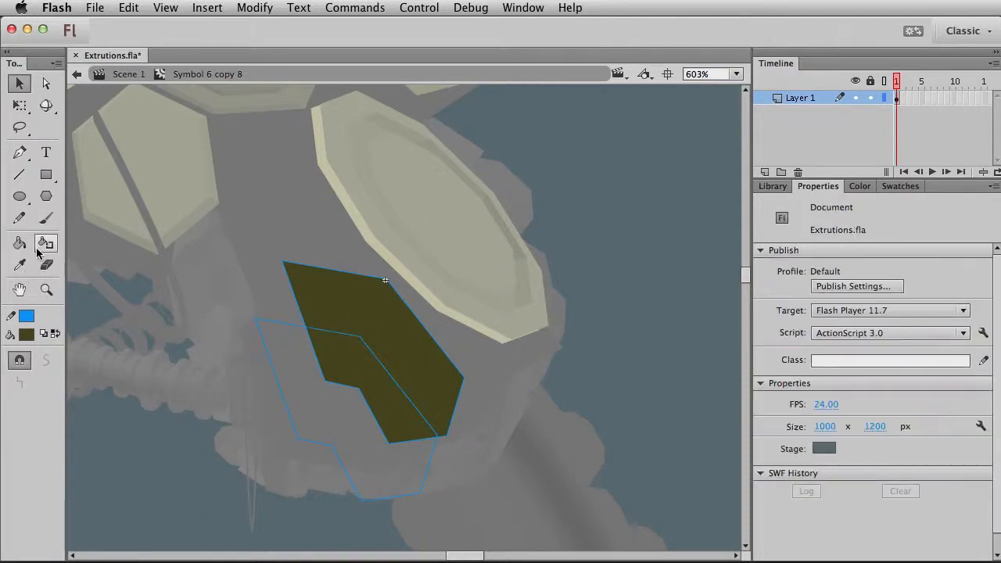
# Step: Connect the matching corners of the two outlines with straight lines and delete the rear outline's segments that cross the plate's face
pyautogui.click(21, 176)
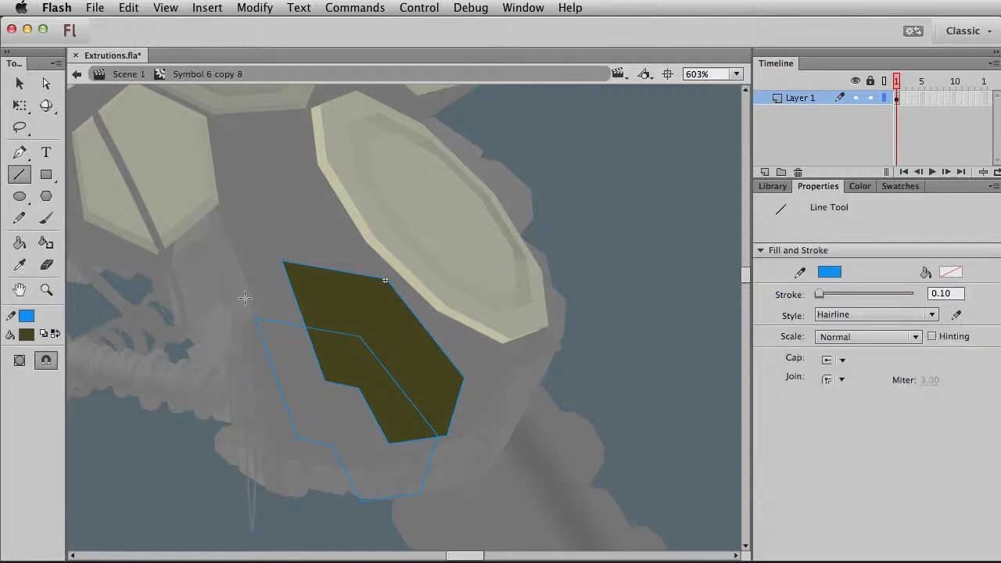
pyautogui.press('v')
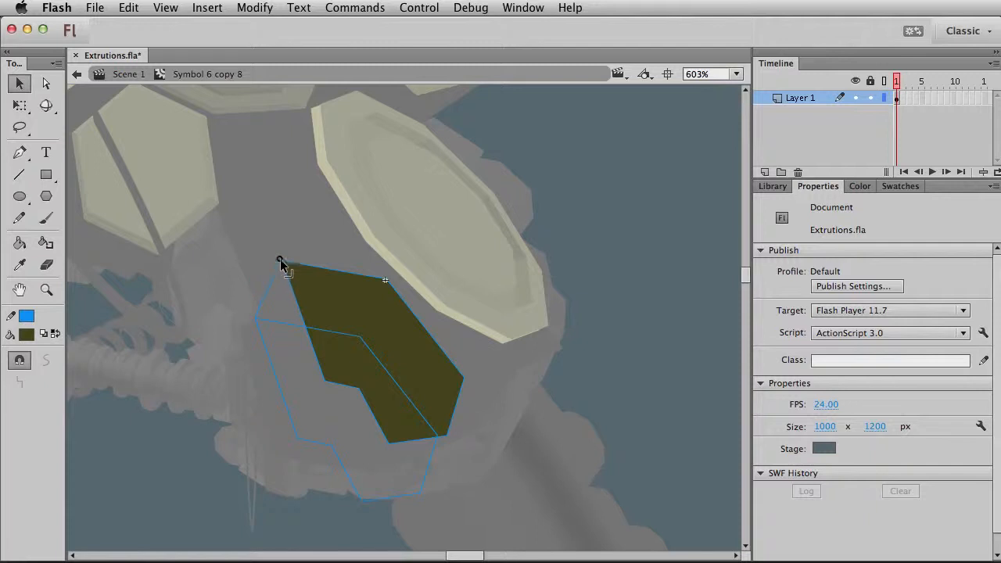
pyautogui.click(21, 175)
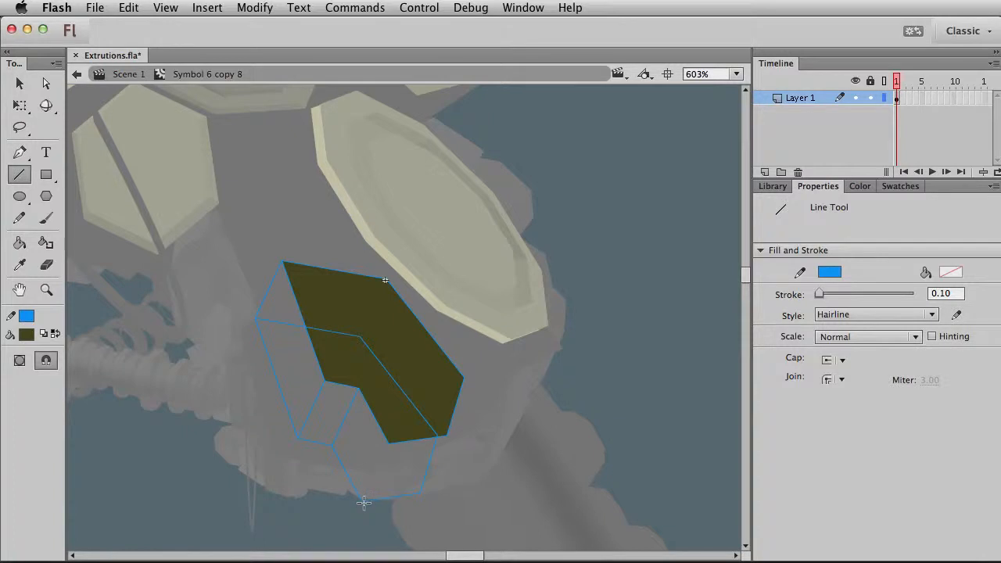
pyautogui.press('v')
pyautogui.click(402, 394)
pyautogui.press('Delete')
pyautogui.click(346, 339)
pyautogui.press('Delete')
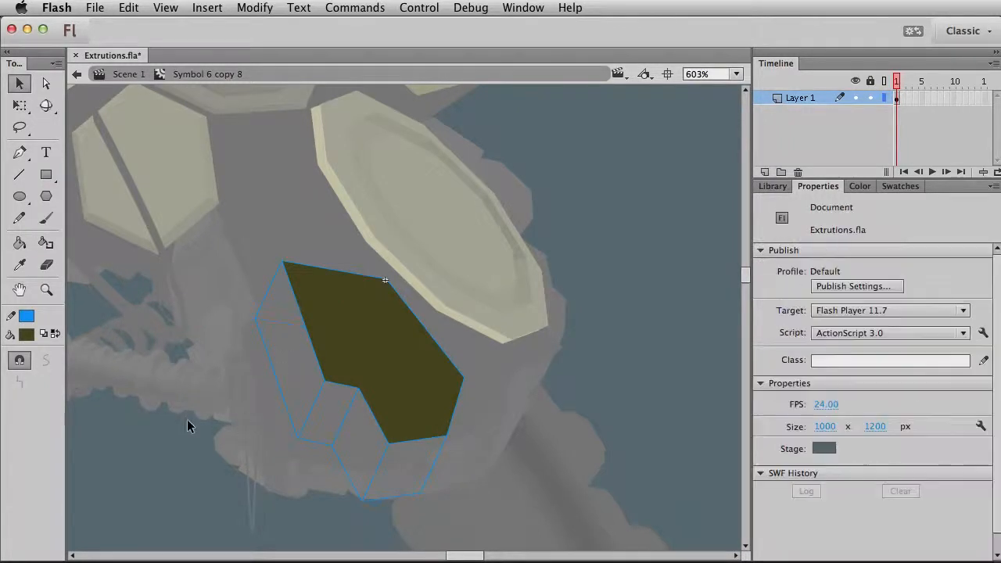
# Step: Fill the extrusion's long left side face with light olive and the short face beside the notch with medium olive
pyautogui.click(20, 243)
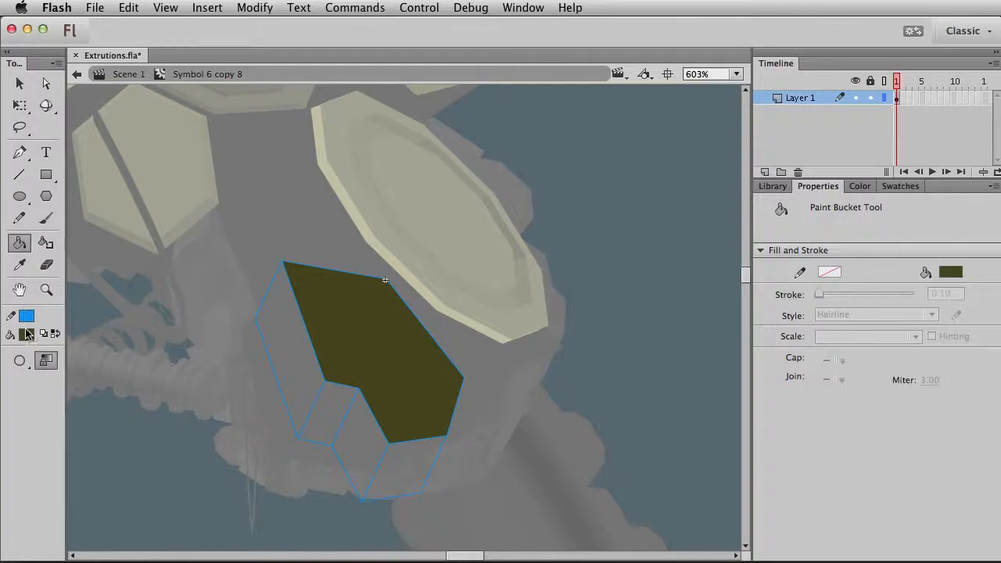
pyautogui.click(26, 334)
pyautogui.click(111, 503)
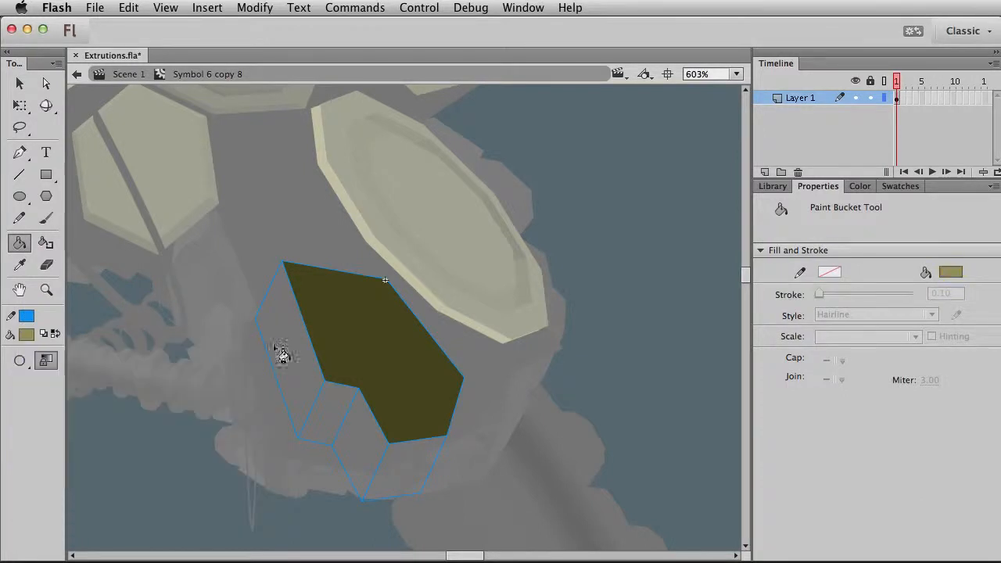
pyautogui.click(283, 356)
pyautogui.click(27, 334)
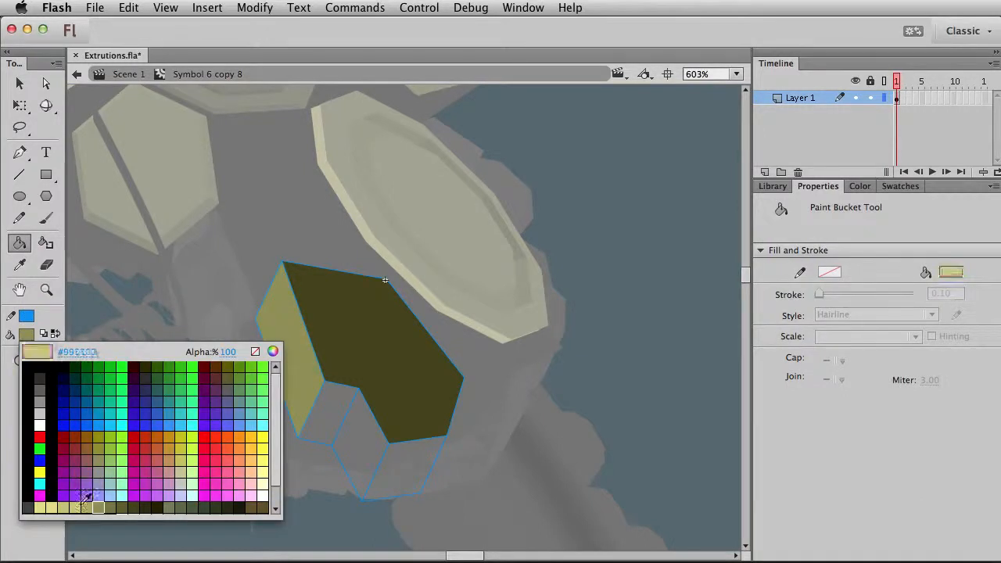
pyautogui.click(118, 497)
pyautogui.click(340, 405)
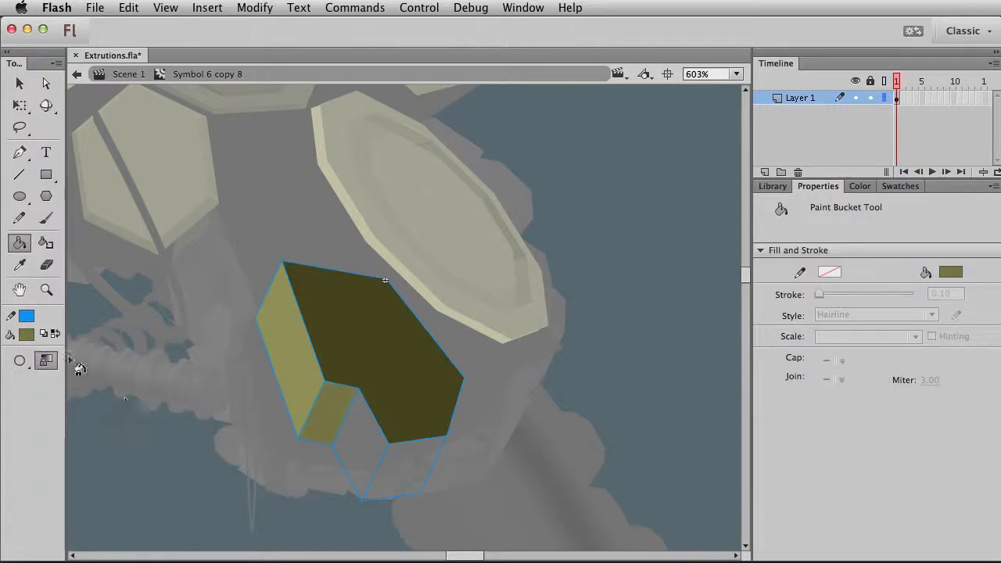
# Step: Fill the extrusion's next side face with olive #666633 and the bottom face with very dark olive
pyautogui.click(29, 336)
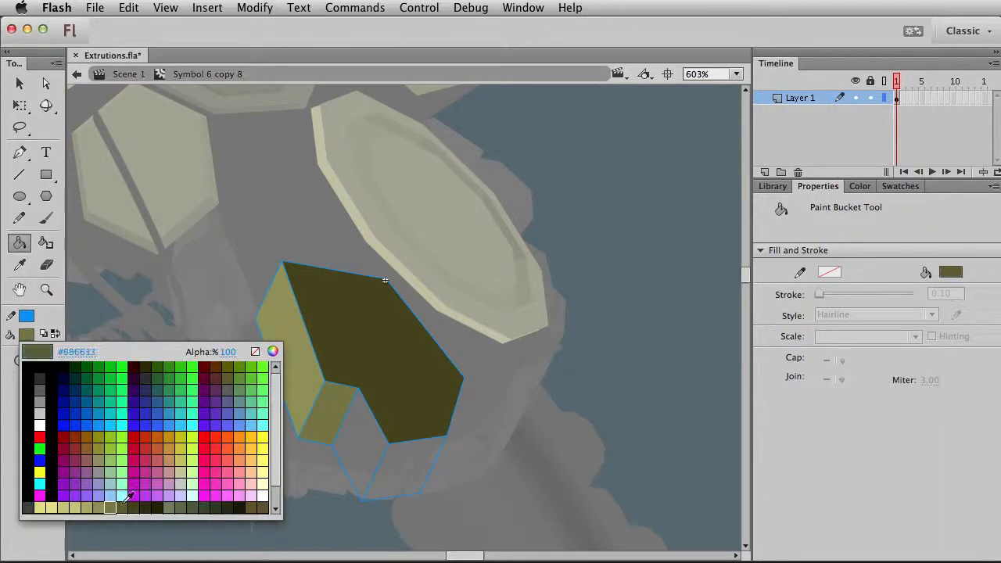
pyautogui.click(122, 506)
pyautogui.click(345, 440)
pyautogui.click(34, 339)
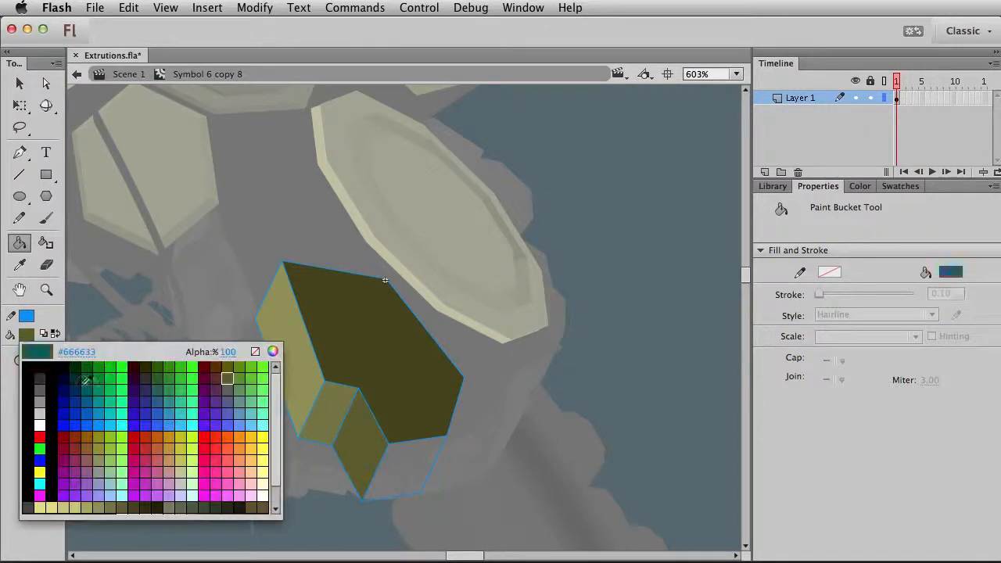
pyautogui.click(152, 493)
pyautogui.click(404, 475)
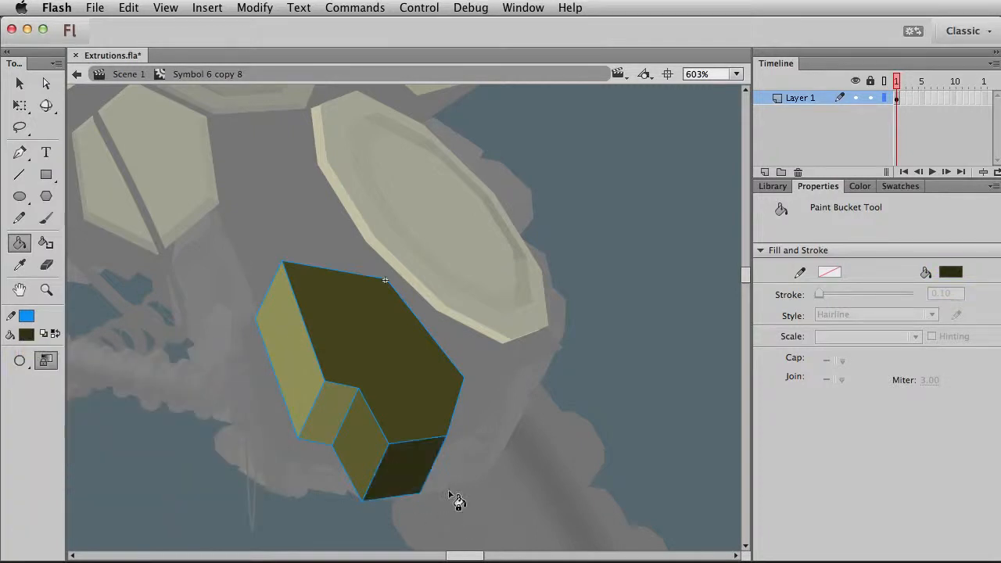